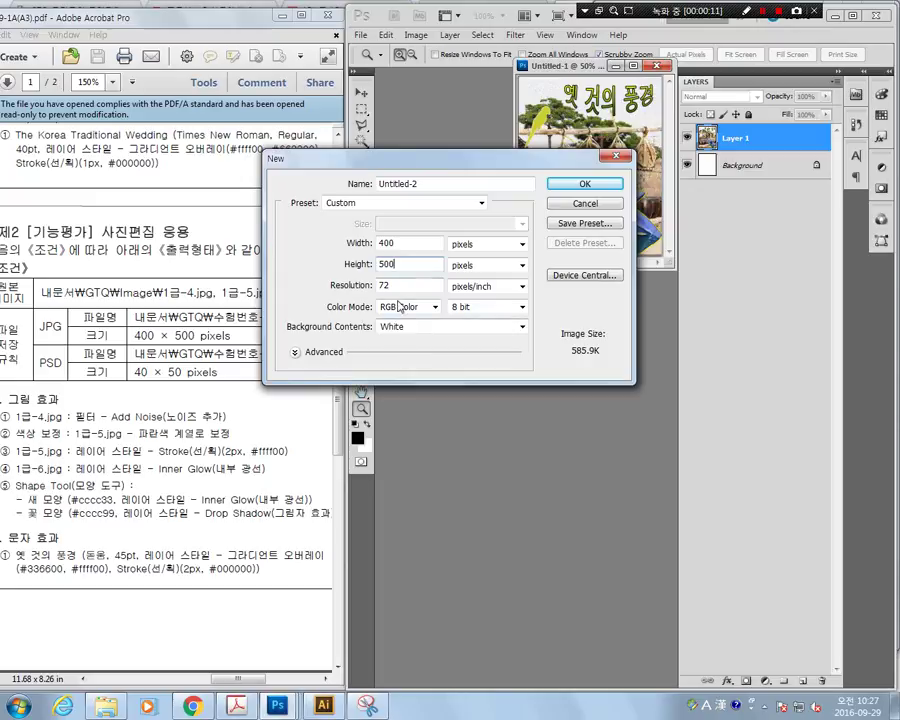
Name the new 400 × 500 pixel document 수험번호-이름-2 and create it
{"action": "left_click_drag", "start_coordinate": [463, 187], "coordinate": [288, 162]}
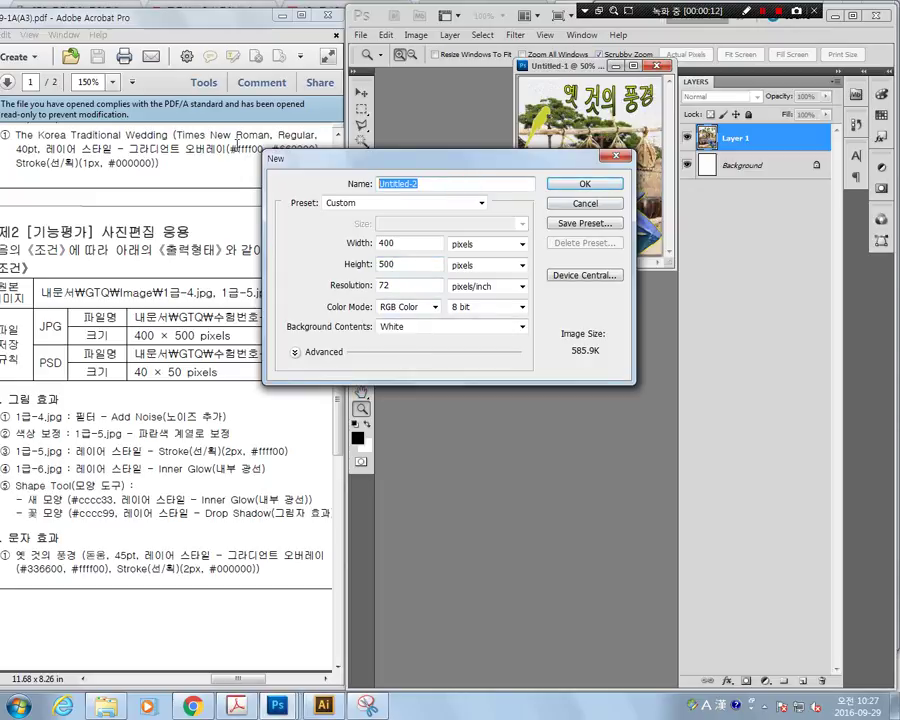
{"action": "type", "text": "tn"}
{"action": "type", "text": "gjaqjsgh"}
{"action": "type", "text": "-dl"}
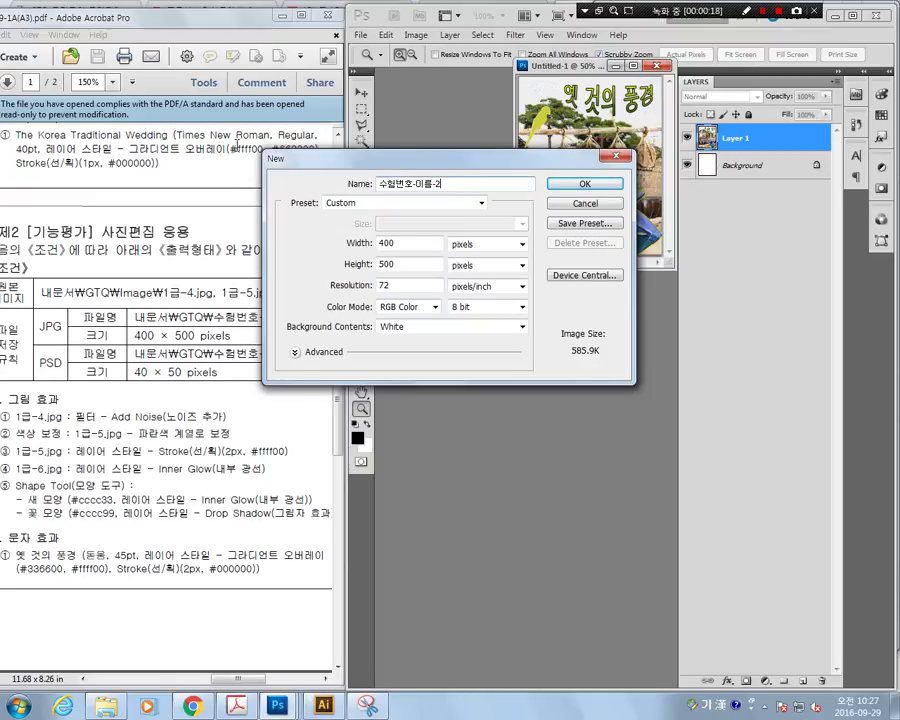
{"action": "key", "text": "Return"}
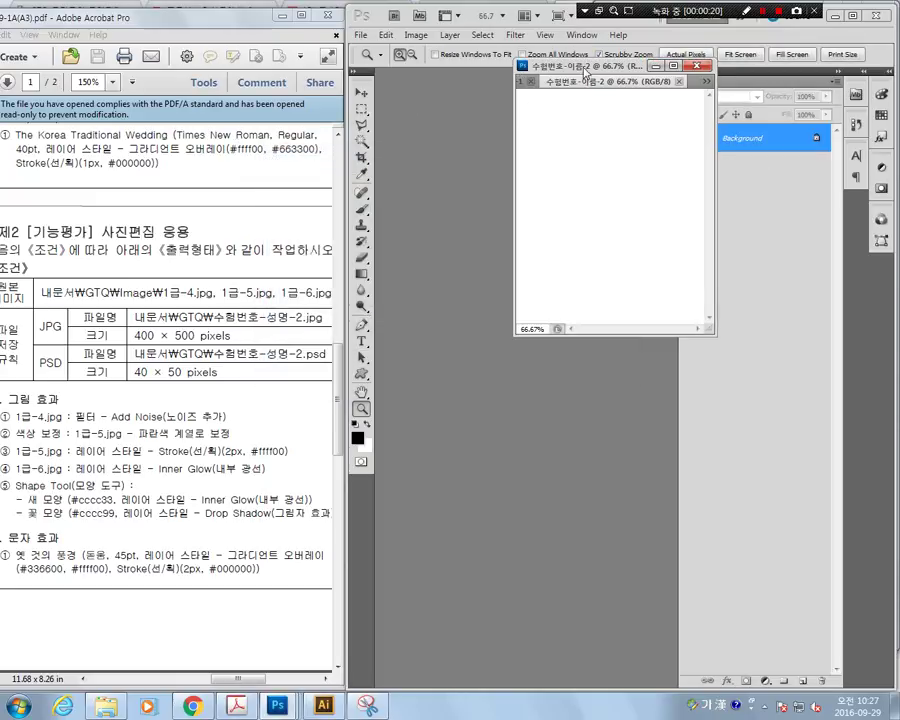
Float the new blank document in its own enlarged window at 100% and fit it below the reference picture
{"action": "left_click_drag", "start_coordinate": [585, 72], "coordinate": [428, 122]}
{"action": "left_click_drag", "start_coordinate": [581, 371], "coordinate": [675, 615]}
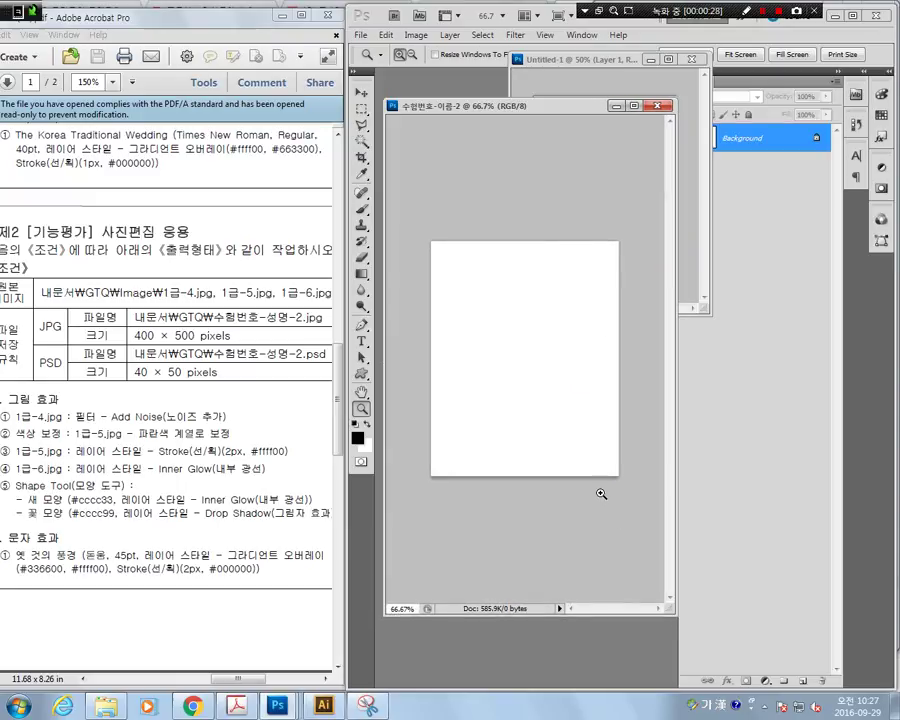
{"action": "left_click", "coordinate": [548, 440]}
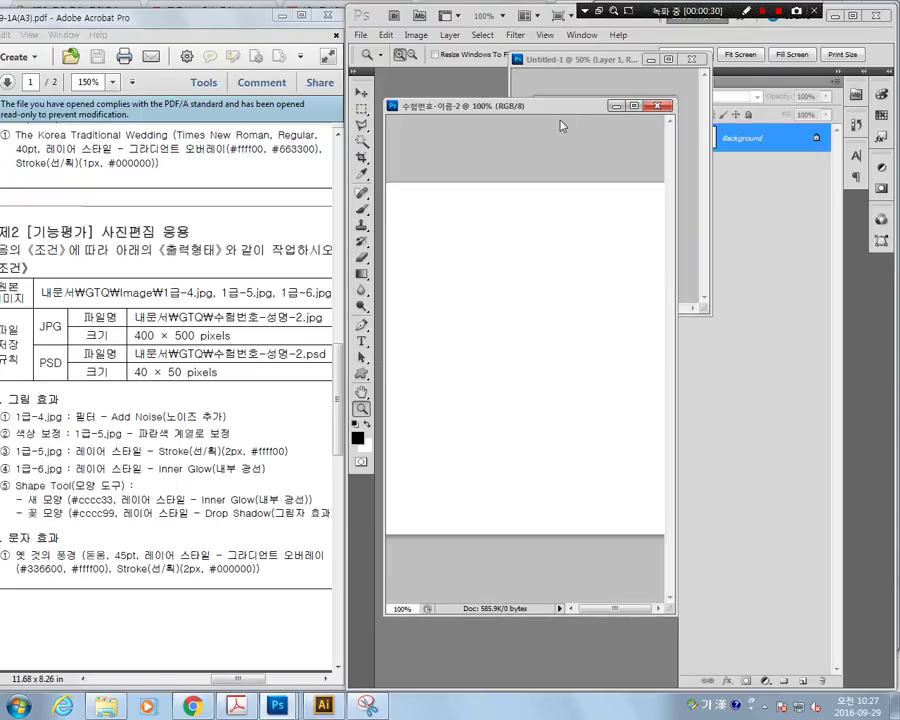
{"action": "left_click_drag", "start_coordinate": [565, 97], "coordinate": [565, 232]}
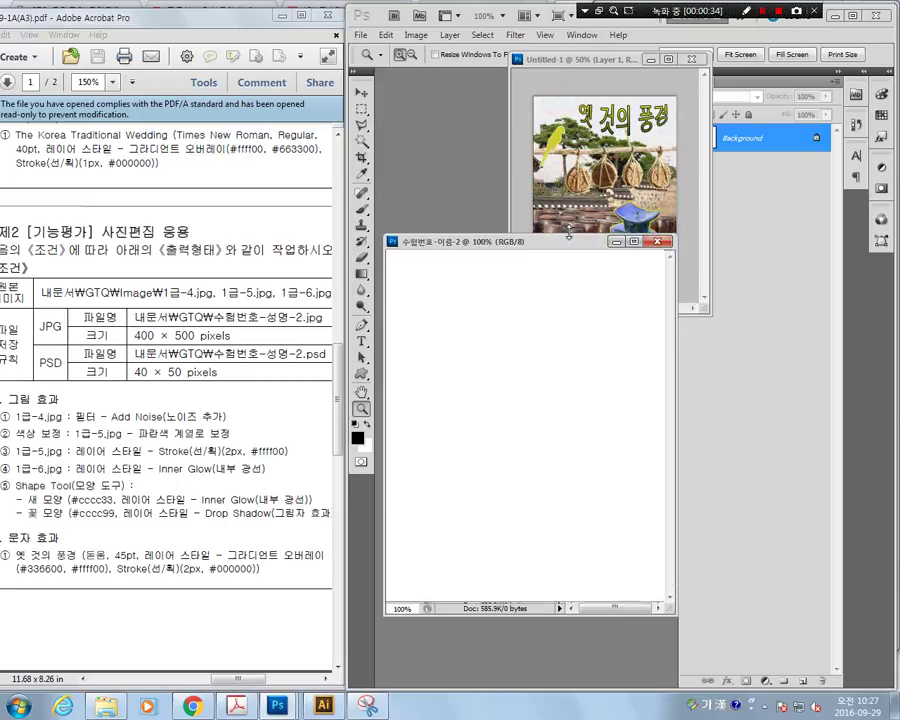
{"action": "left_click_drag", "start_coordinate": [568, 233], "coordinate": [566, 302]}
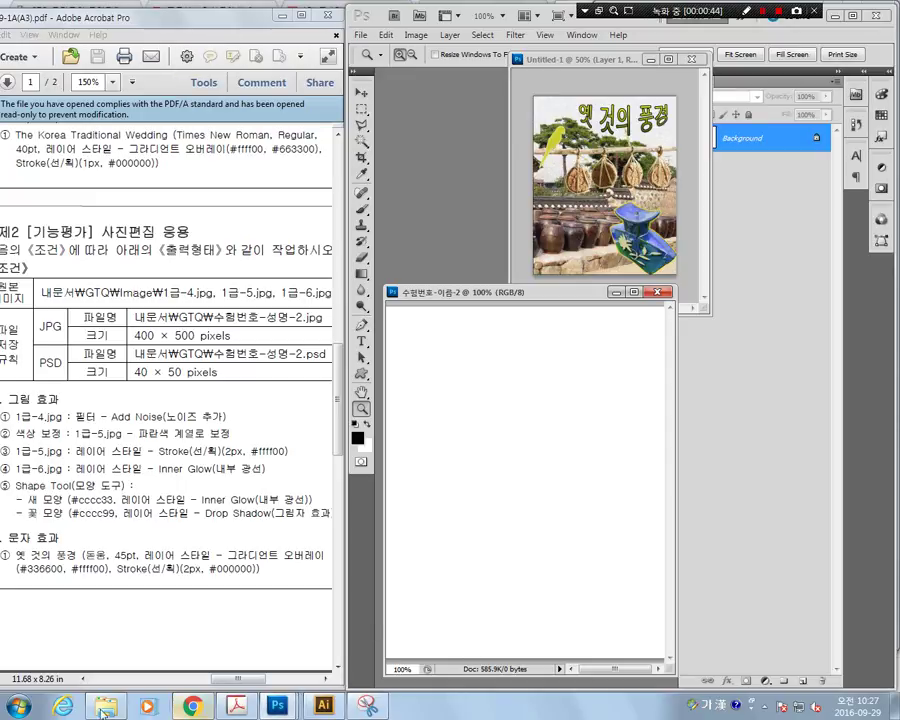
Place the image 1급-4 from the 소스파일 folder in Downloads into the blank 수험번호-이름-2 document
{"action": "mouse_move", "coordinate": [99, 710]}
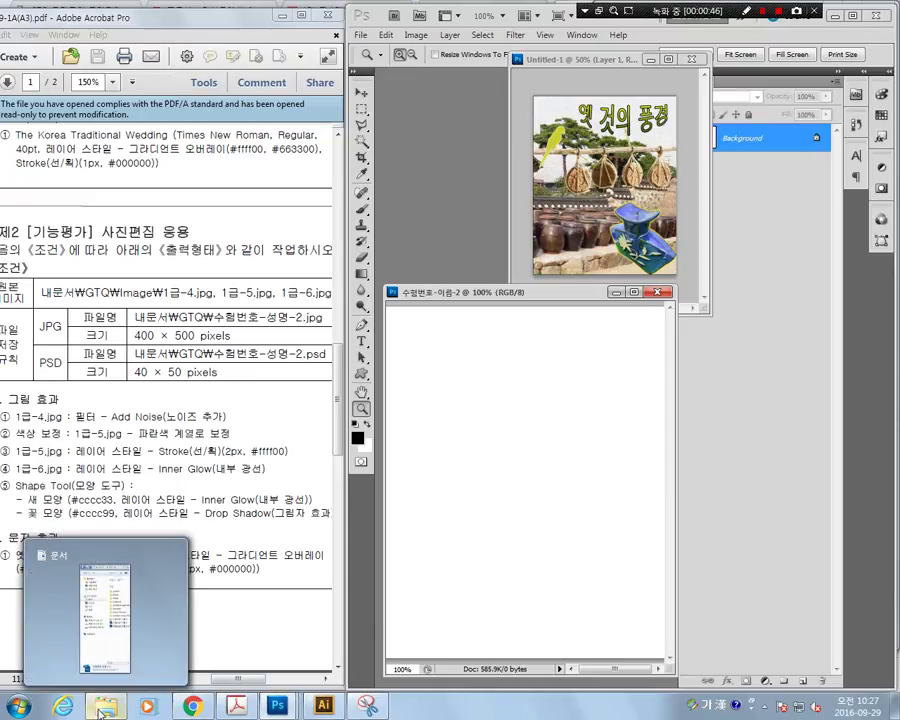
{"action": "left_click_drag", "start_coordinate": [13, 416], "coordinate": [226, 417]}
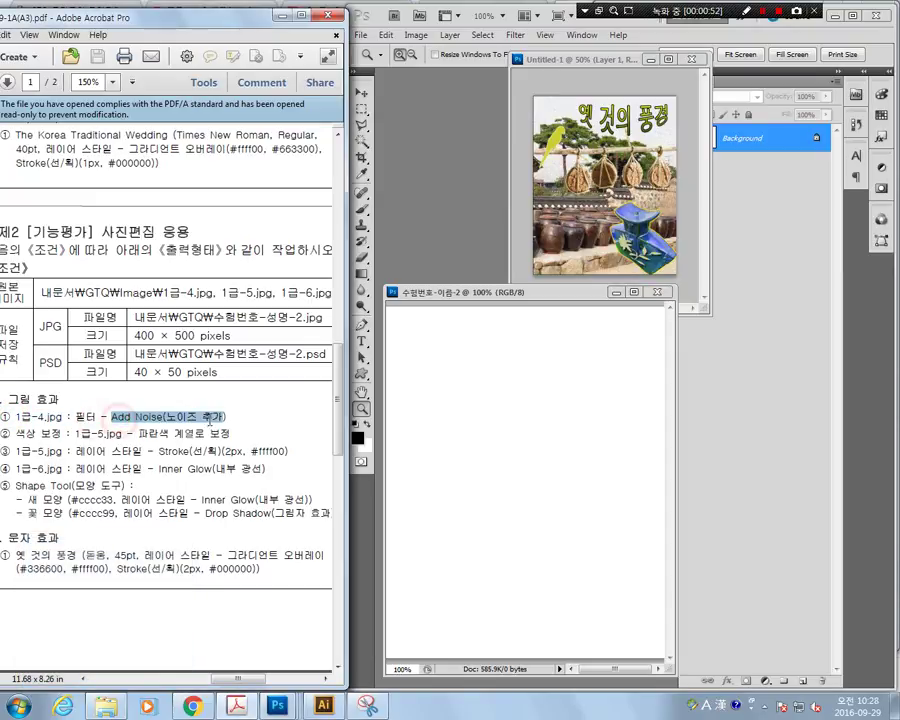
{"action": "left_click", "coordinate": [215, 488]}
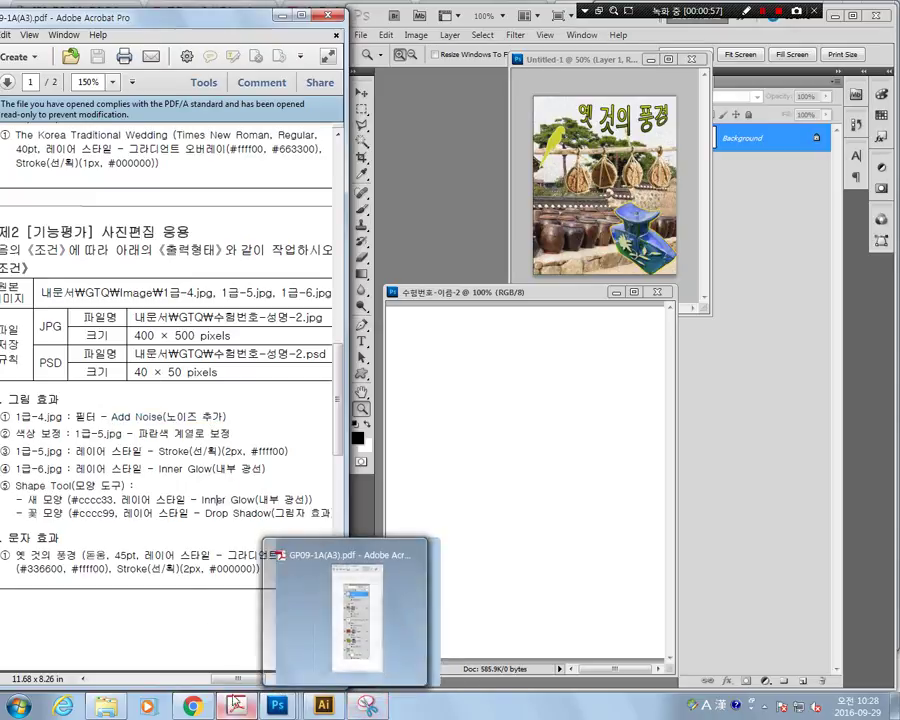
{"action": "left_click", "coordinate": [107, 710]}
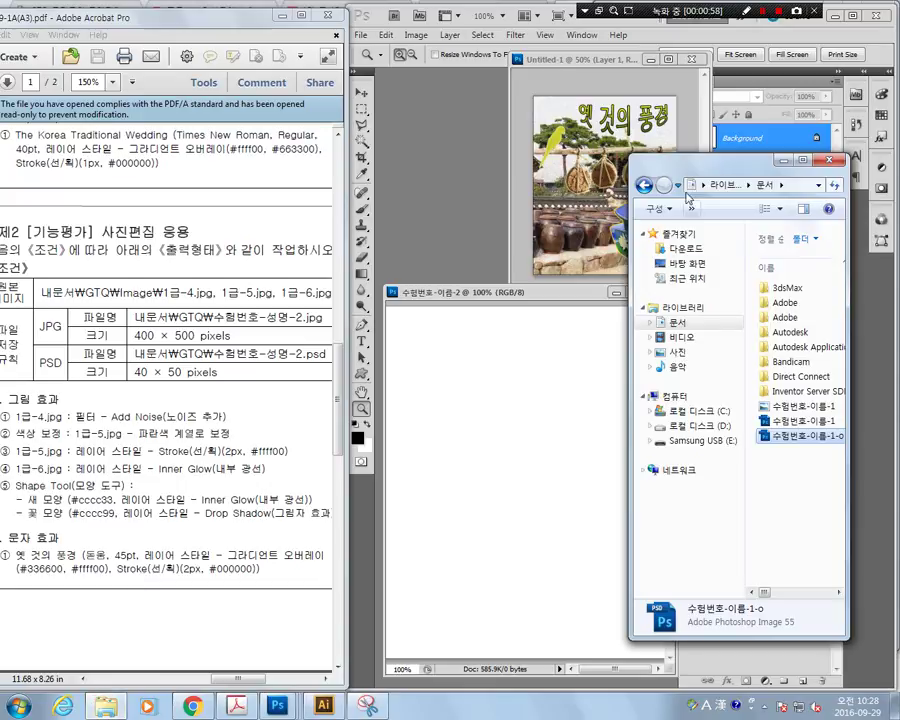
{"action": "left_click", "coordinate": [686, 248]}
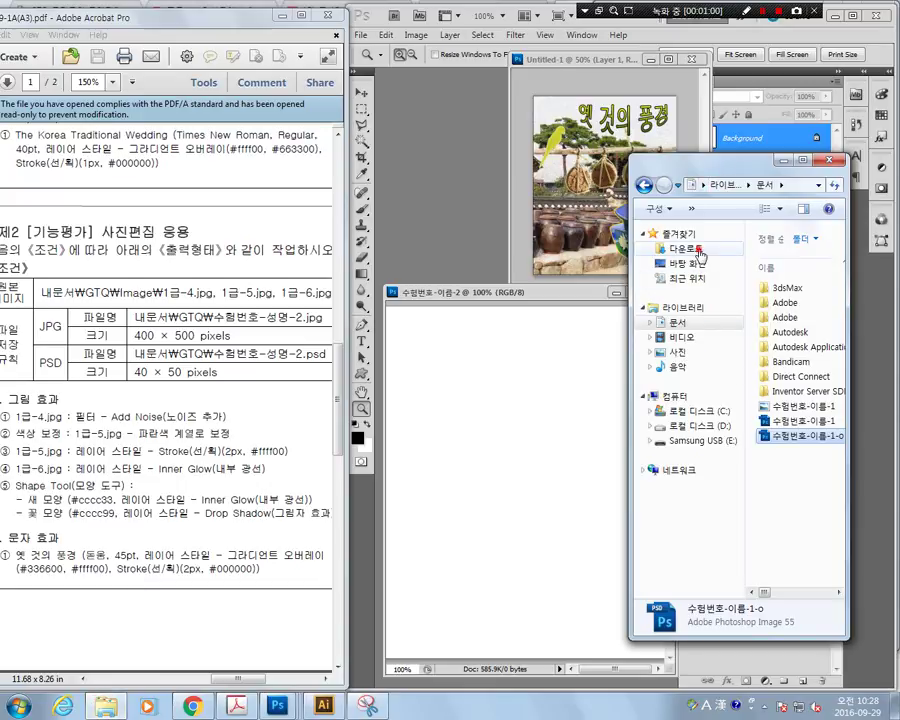
{"action": "double_click", "coordinate": [800, 397]}
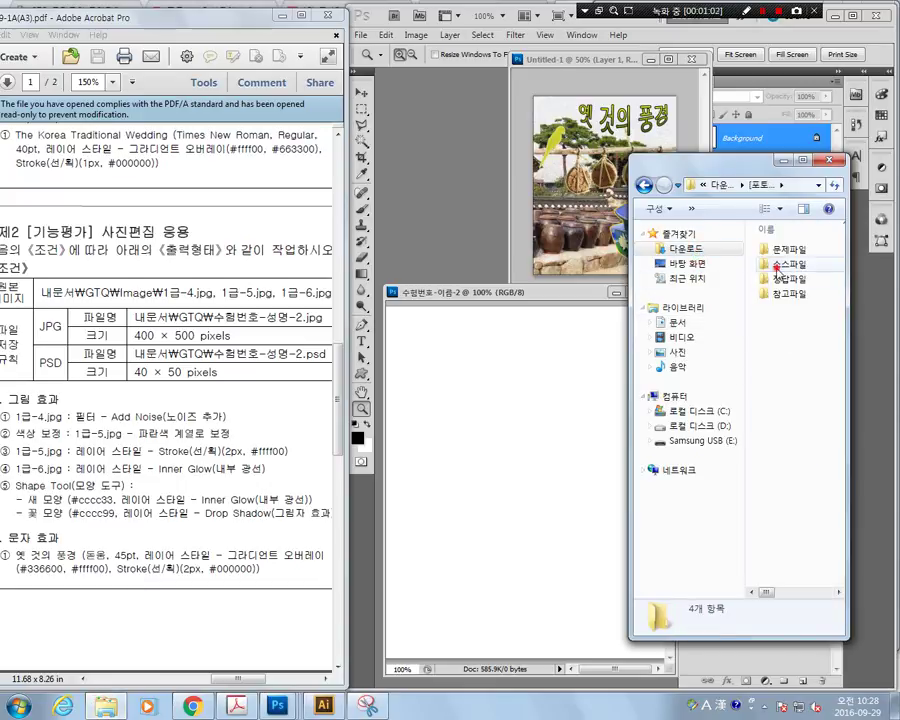
{"action": "double_click", "coordinate": [770, 320]}
{"action": "left_click_drag", "start_coordinate": [790, 455], "coordinate": [474, 422]}
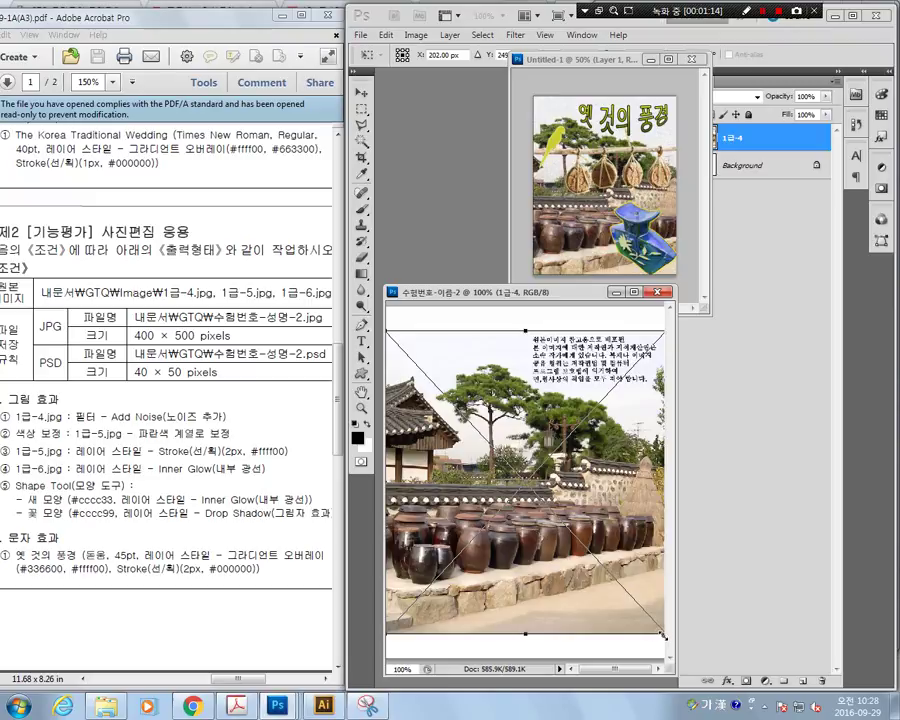
Enlarge the placed 1급-4 photo proportionally to cover the canvas, shift it sideways to match the reference, and commit the placement
{"action": "left_click_drag", "start_coordinate": [662, 634], "coordinate": [699, 685]}
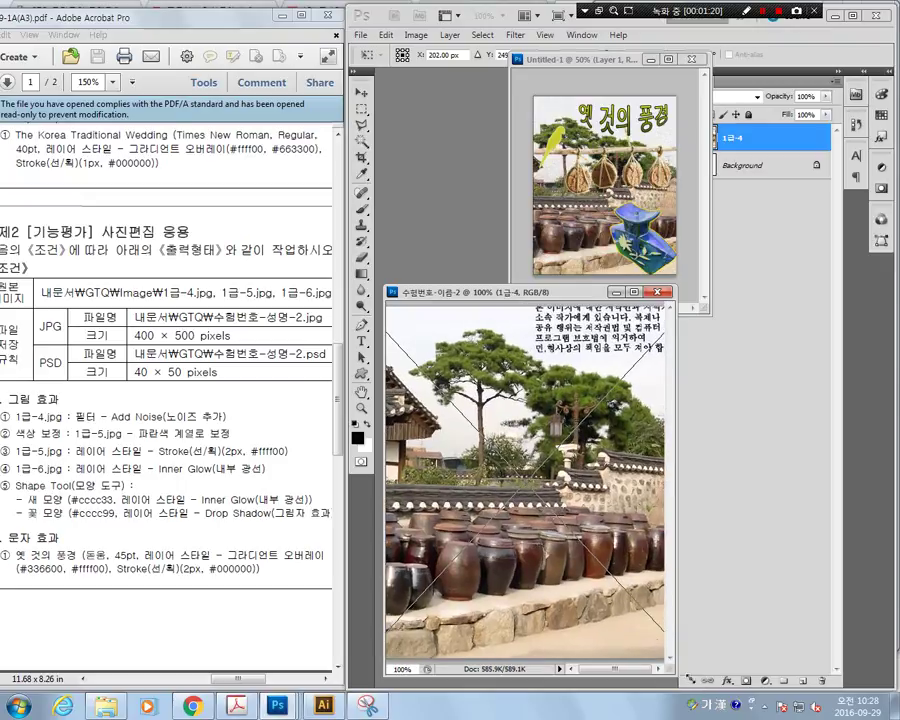
{"action": "left_click_drag", "start_coordinate": [611, 582], "coordinate": [594, 585]}
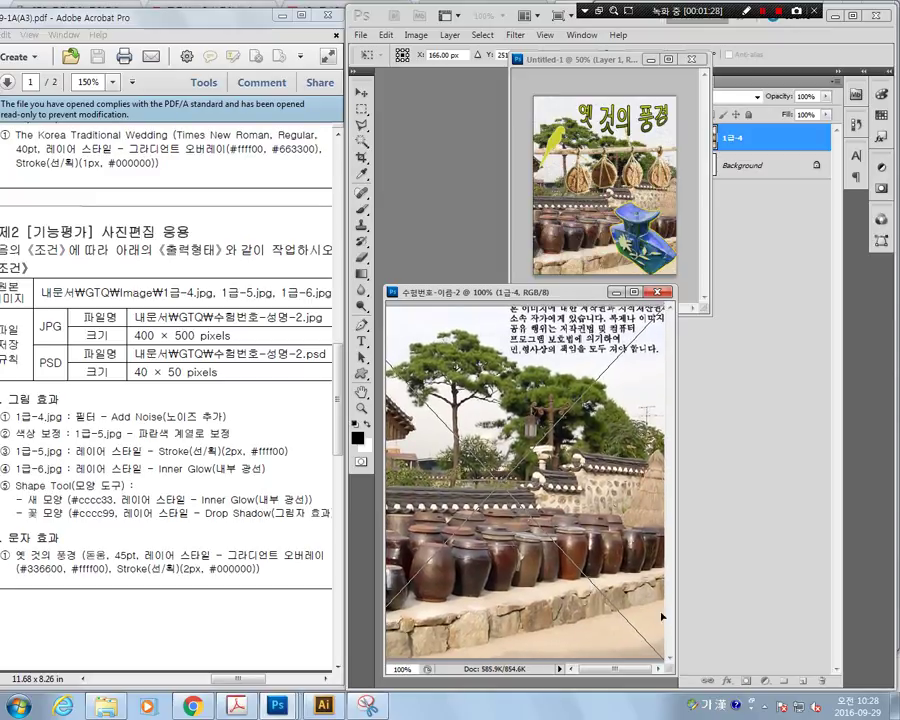
{"action": "key", "text": "Return"}
Move the 1급-4 layer slightly down so the jars line up like those in the reference picture
{"action": "key", "text": "z"}
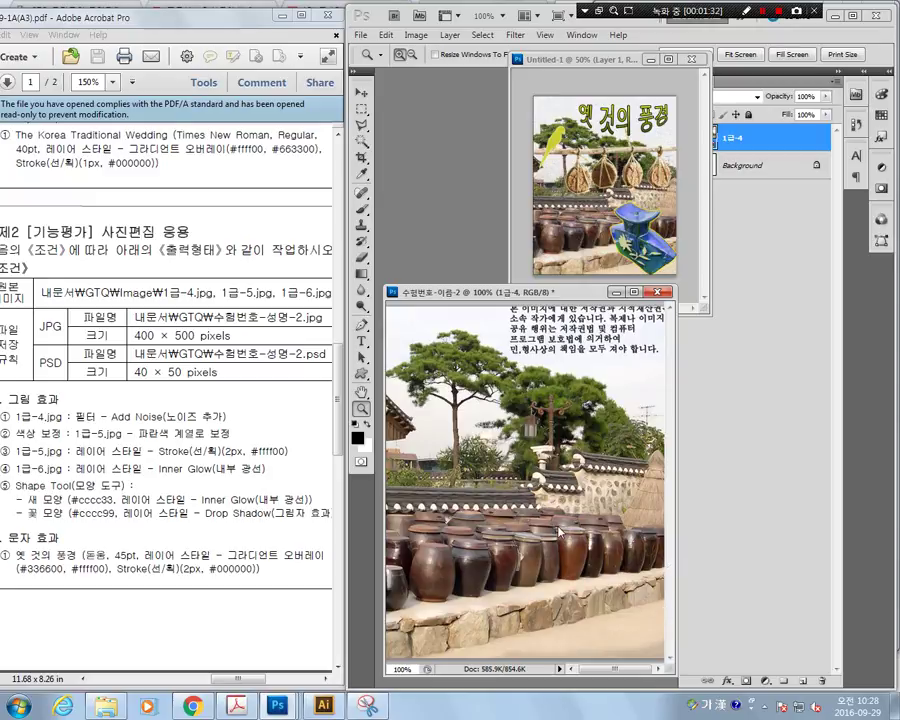
{"action": "left_click", "coordinate": [362, 92]}
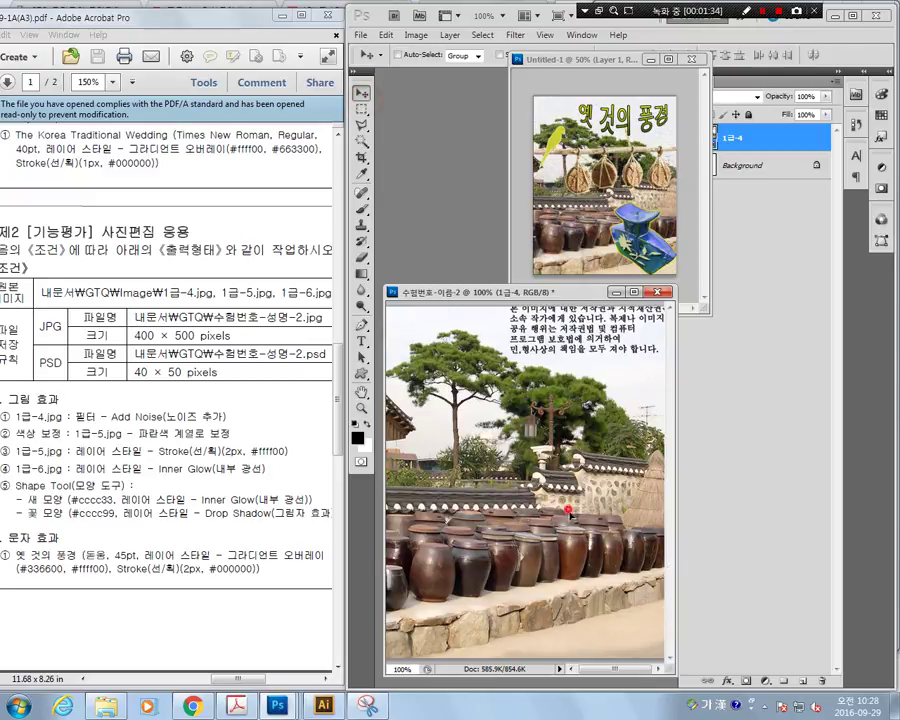
{"action": "left_click_drag", "start_coordinate": [568, 510], "coordinate": [568, 529]}
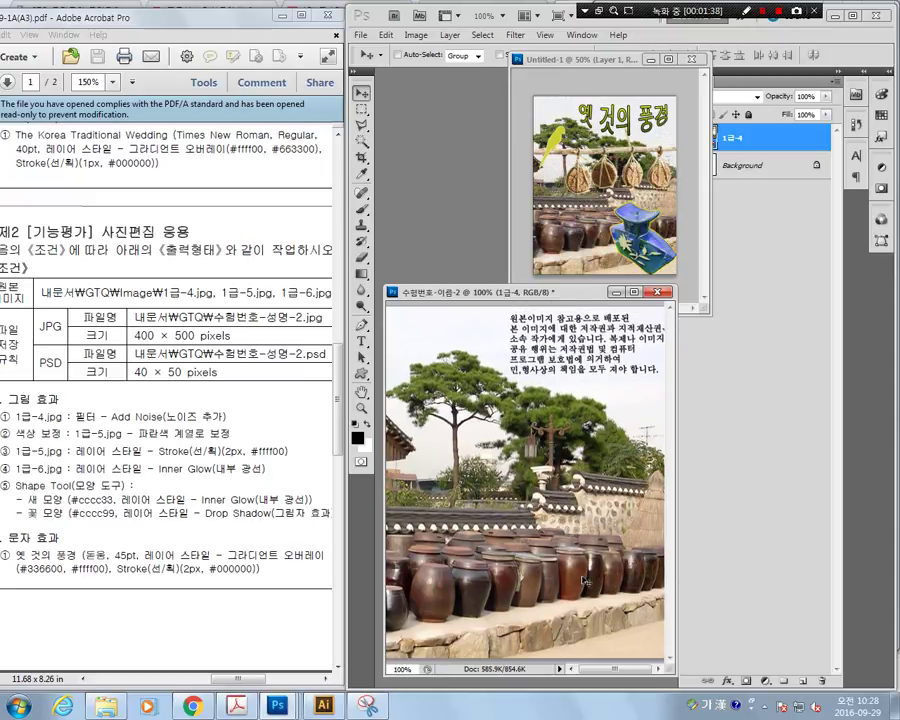
{"action": "left_click_drag", "start_coordinate": [585, 578], "coordinate": [585, 575]}
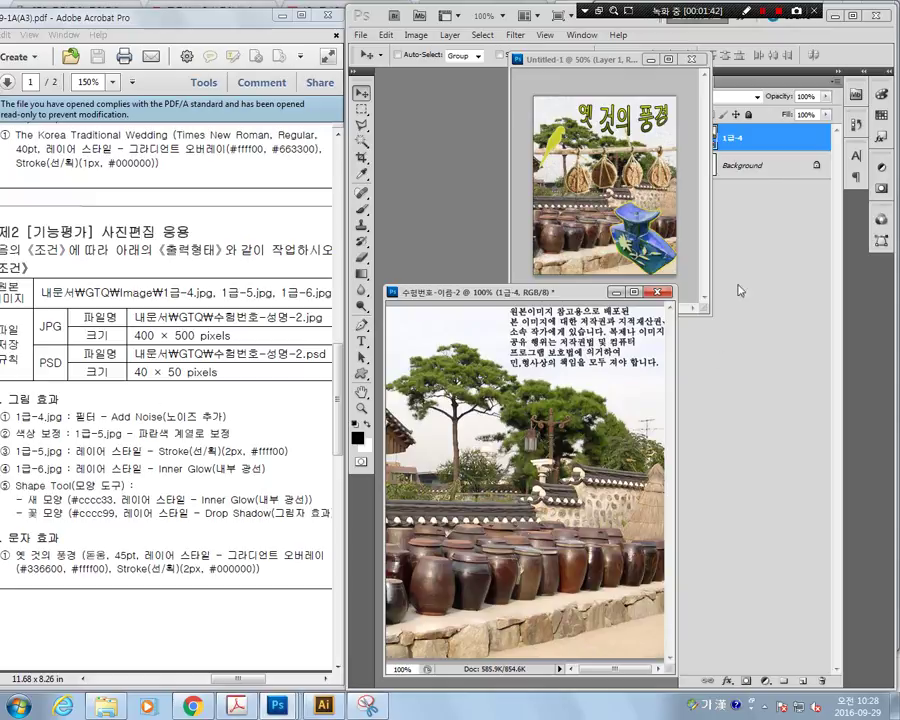
Rearrange the Untitled-1 reference window above the working document and make 수험번호-이름-2 active again
{"action": "left_click_drag", "start_coordinate": [590, 60], "coordinate": [553, 88]}
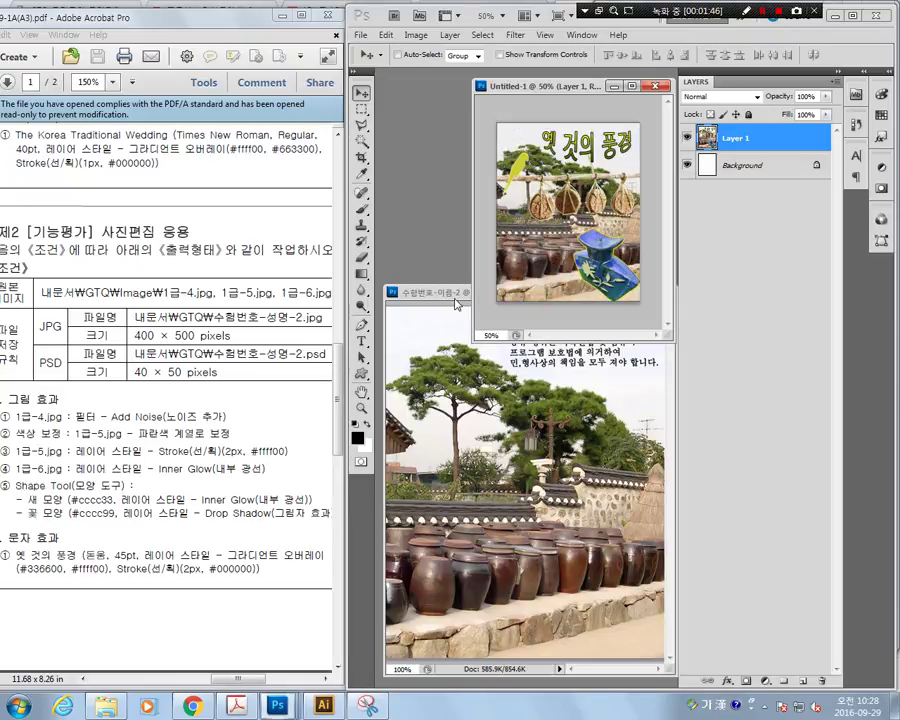
{"action": "left_click_drag", "start_coordinate": [538, 350], "coordinate": [505, 292]}
{"action": "left_click", "coordinate": [503, 306]}
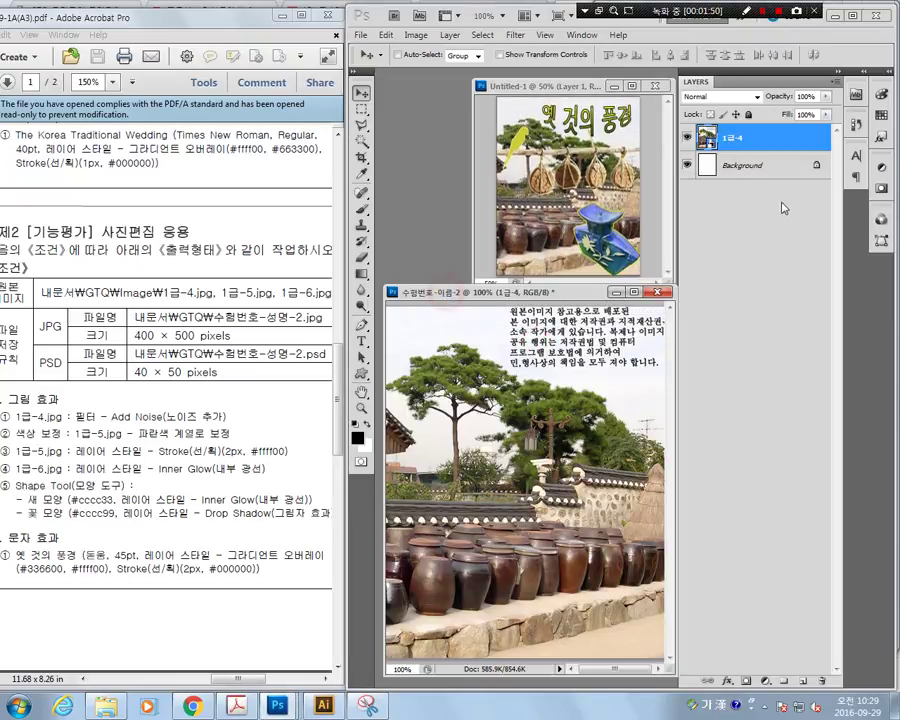
Apply the Add Noise filter to the 1급-4 layer with an amount of 12.5% and Uniform distribution
{"action": "left_click", "coordinate": [514, 35]}
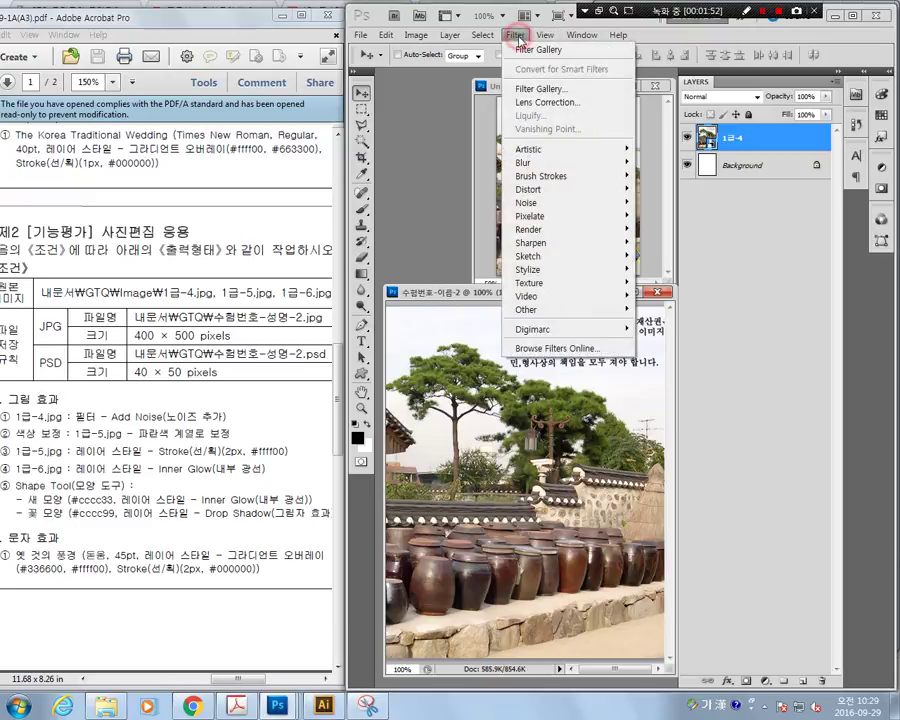
{"action": "mouse_move", "coordinate": [580, 203]}
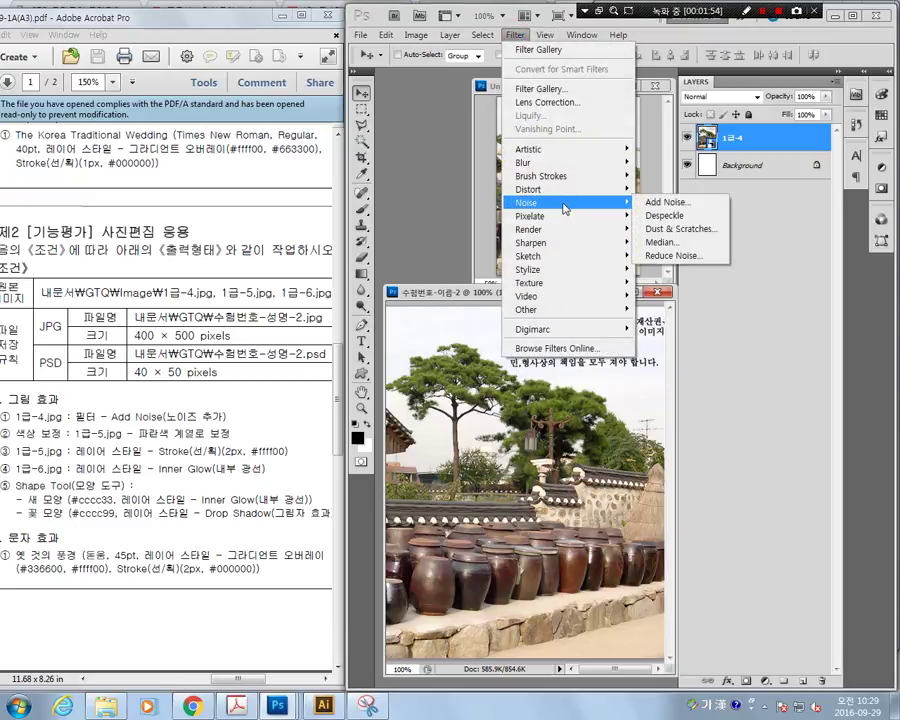
{"action": "left_click", "coordinate": [665, 204]}
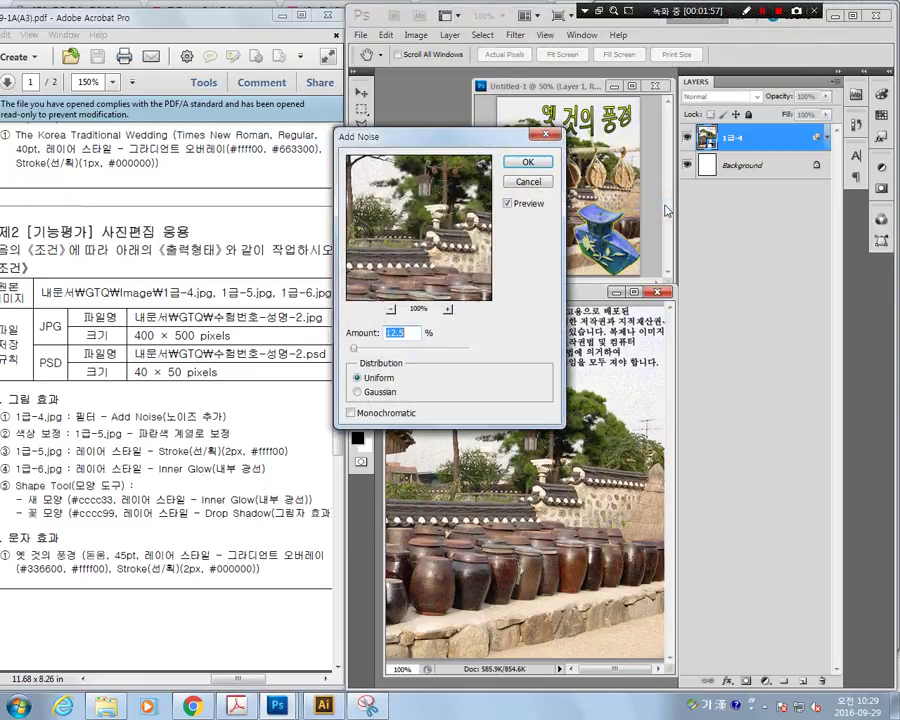
{"action": "left_click", "coordinate": [541, 164]}
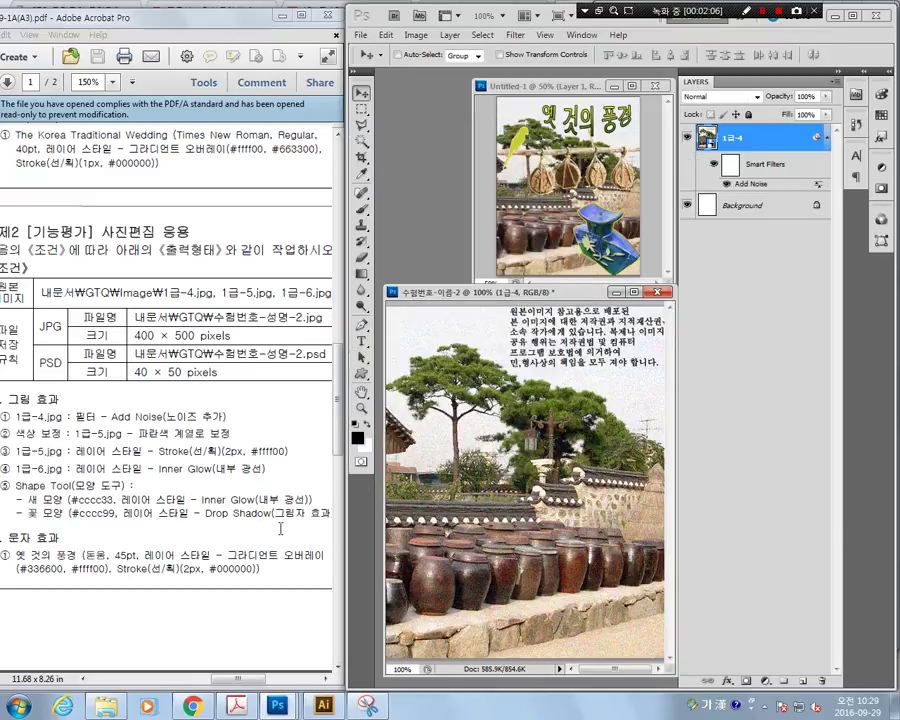
Check the blue colour-correction instruction for 1급-5 in the PDF and place the image 1급-5 from the source folder into the document
{"action": "left_click_drag", "start_coordinate": [10, 416], "coordinate": [207, 432]}
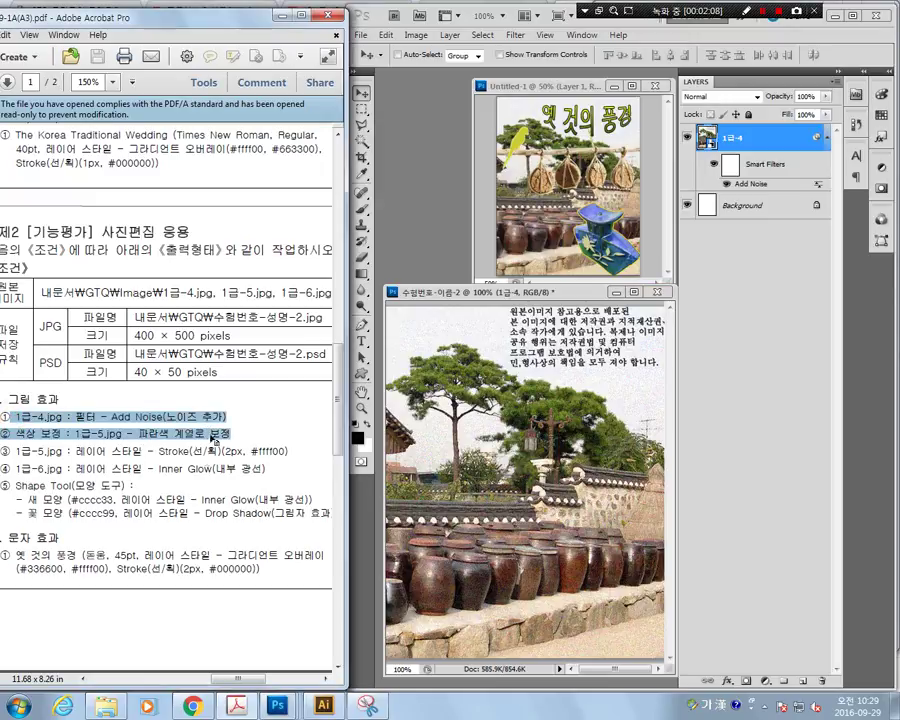
{"action": "left_click", "coordinate": [198, 462]}
{"action": "left_click_drag", "start_coordinate": [22, 435], "coordinate": [205, 434]}
{"action": "left_click", "coordinate": [76, 436]}
{"action": "left_click", "coordinate": [211, 478]}
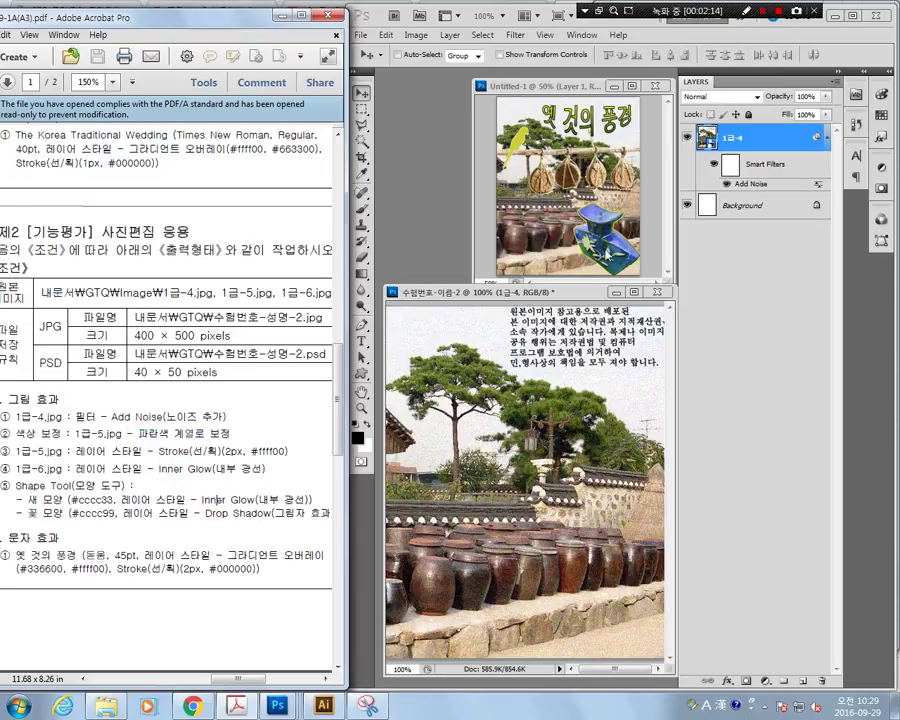
{"action": "left_click", "coordinate": [106, 706]}
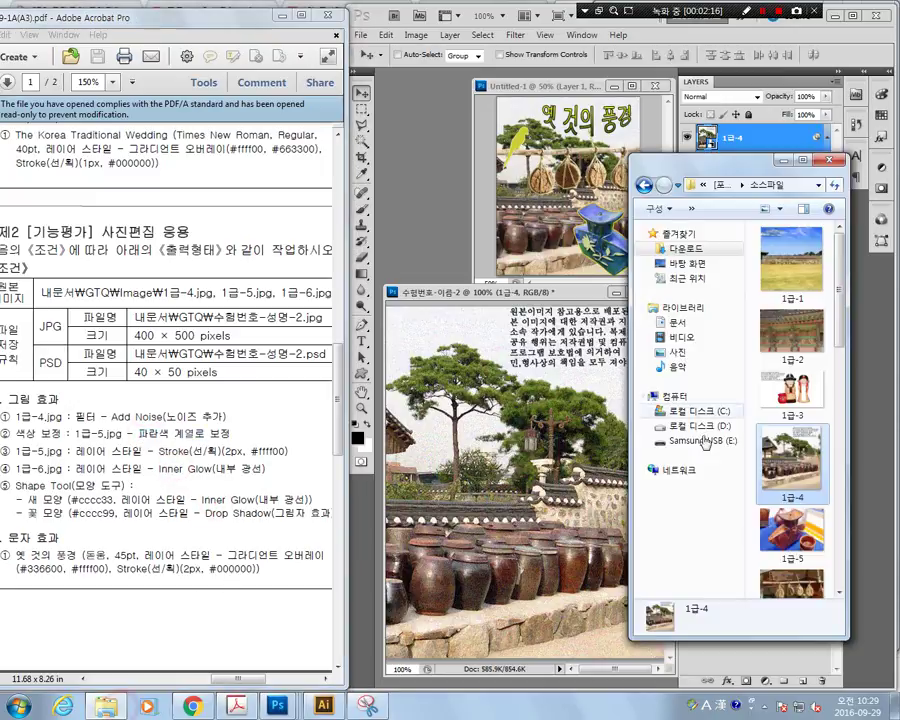
{"action": "left_click_drag", "start_coordinate": [790, 530], "coordinate": [541, 465]}
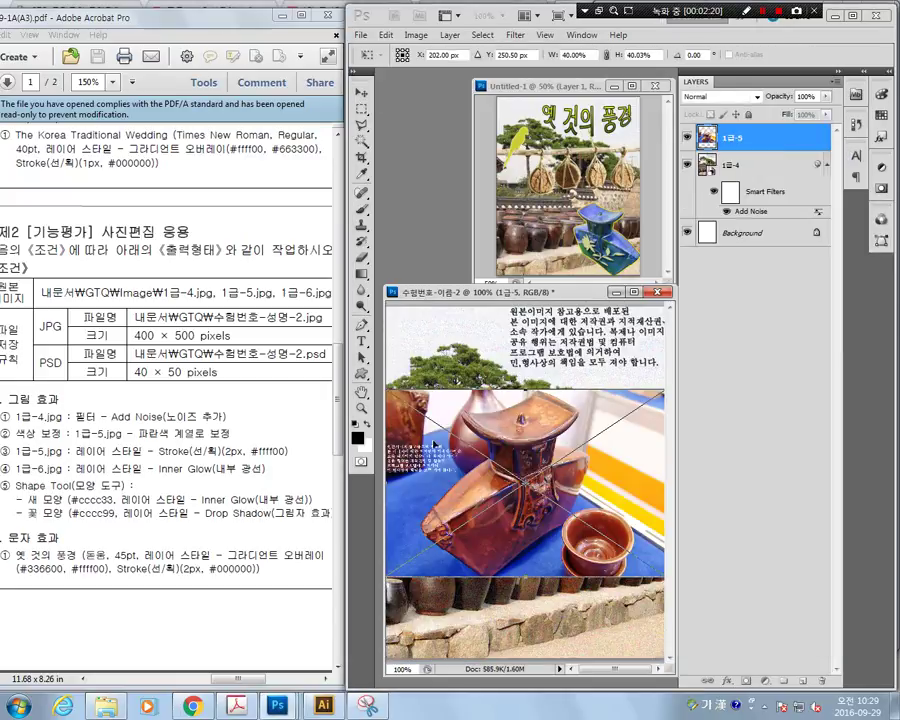
Widen and reposition the document window, scale the placed 1급-5 image down to about 27%, and commit the placement
{"action": "left_click_drag", "start_coordinate": [675, 528], "coordinate": [690, 528]}
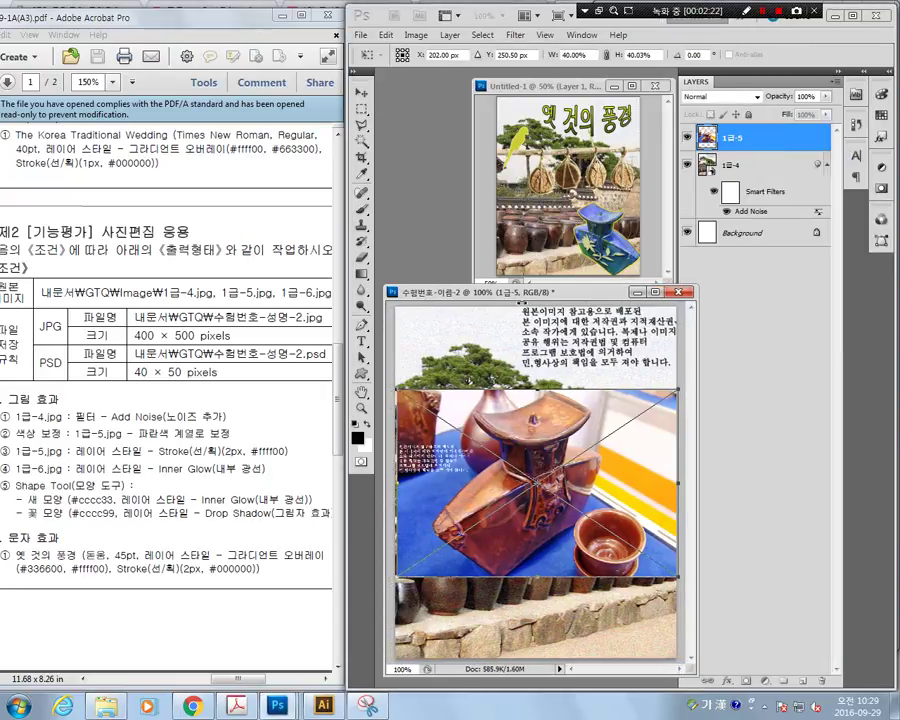
{"action": "left_click_drag", "start_coordinate": [522, 293], "coordinate": [505, 300]}
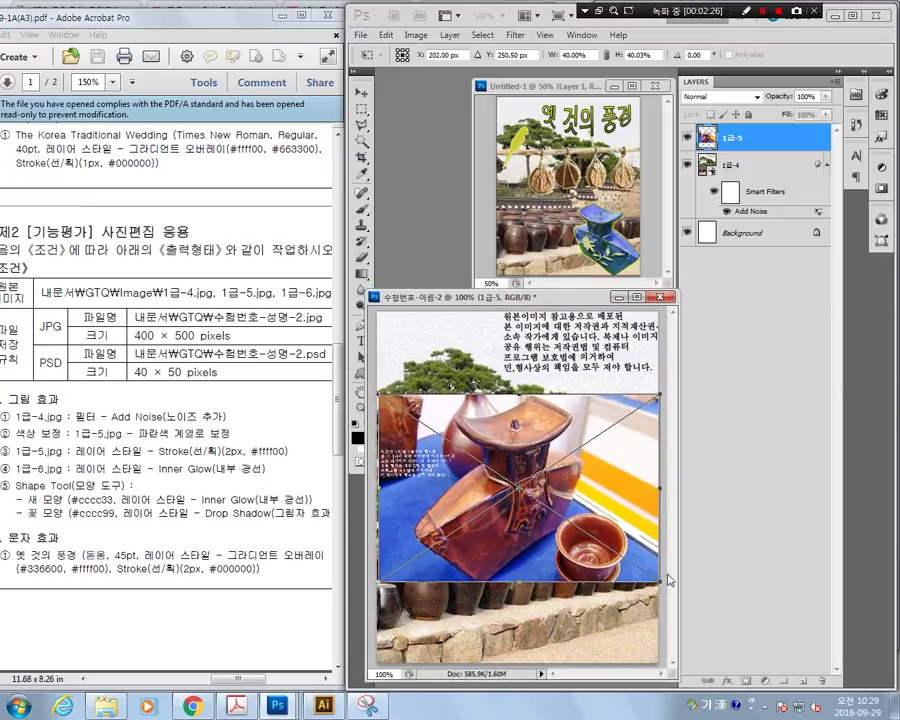
{"action": "left_click_drag", "start_coordinate": [660, 581], "coordinate": [615, 553]}
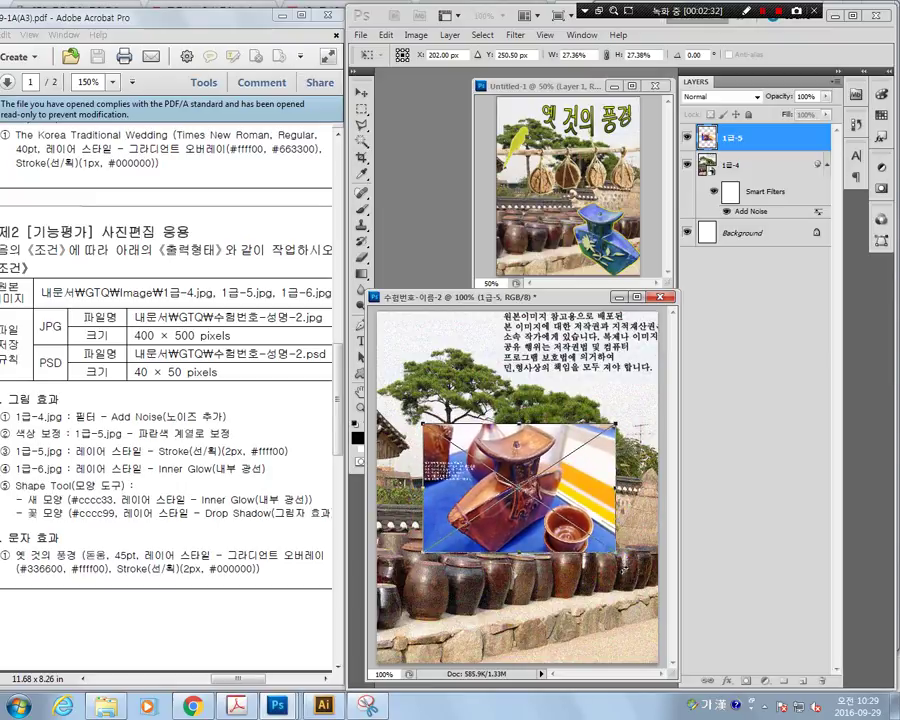
{"action": "key", "text": "Return"}
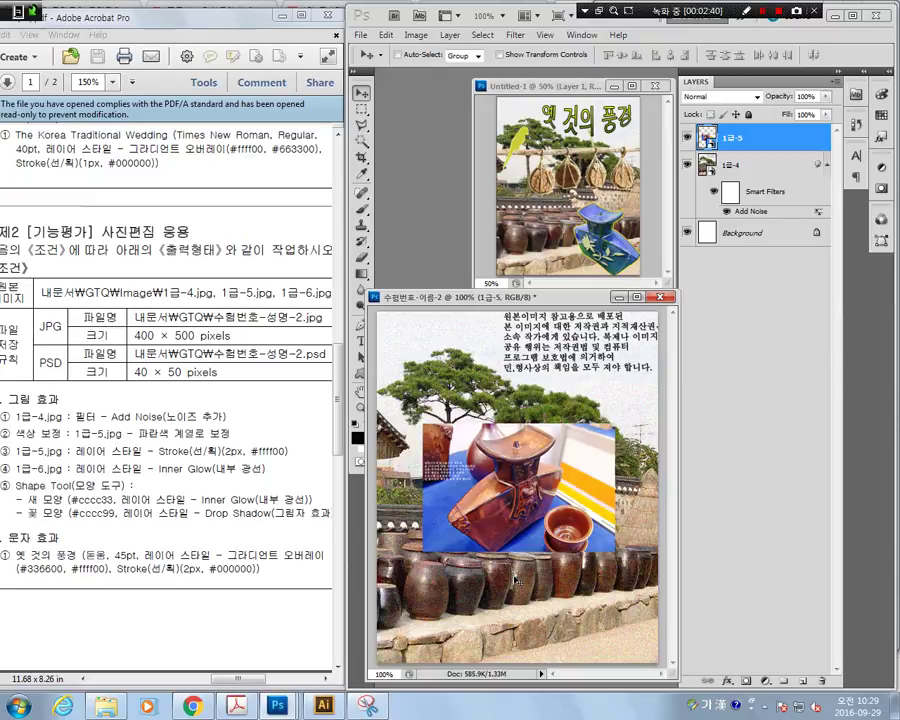
Select the ceramic jar in the 1급-5 image by tracing its full outline with the Magnetic Lasso
{"action": "left_click", "coordinate": [361, 407]}
{"action": "left_click", "coordinate": [516, 518]}
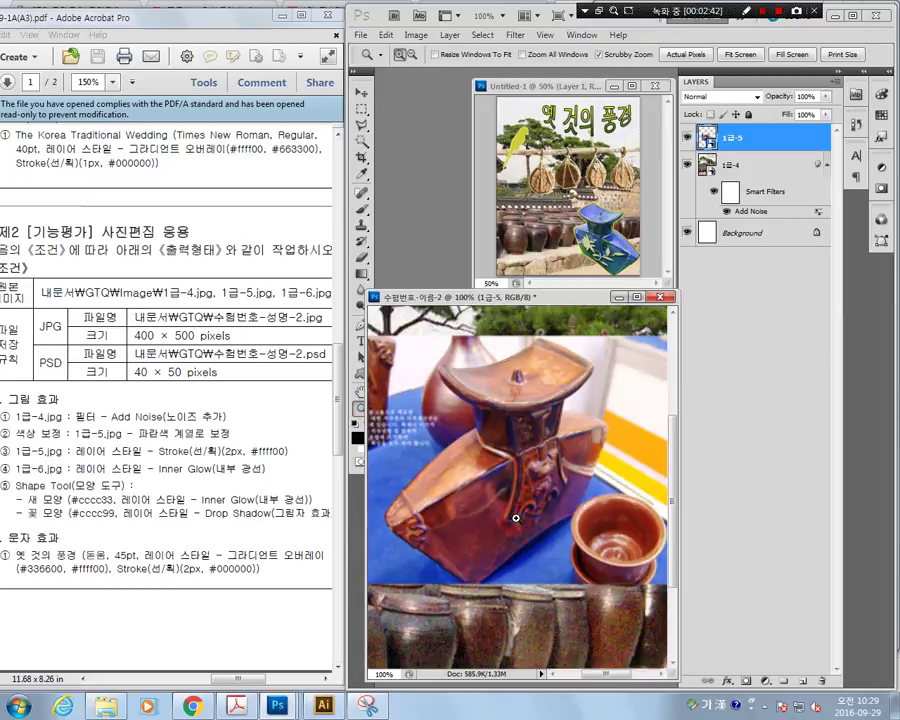
{"action": "left_click", "coordinate": [516, 518]}
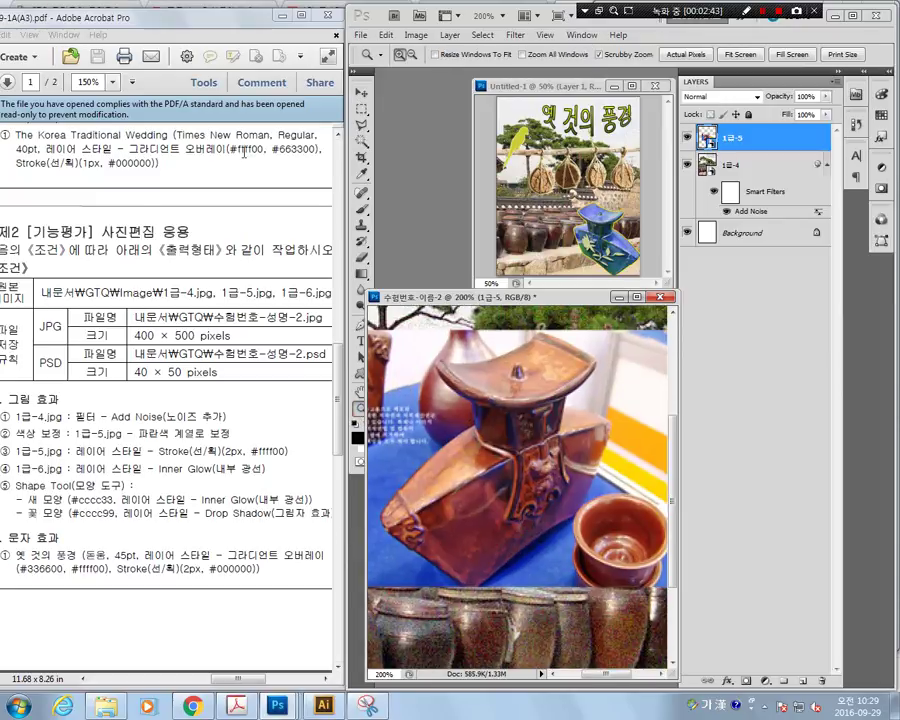
{"action": "left_click", "coordinate": [364, 124]}
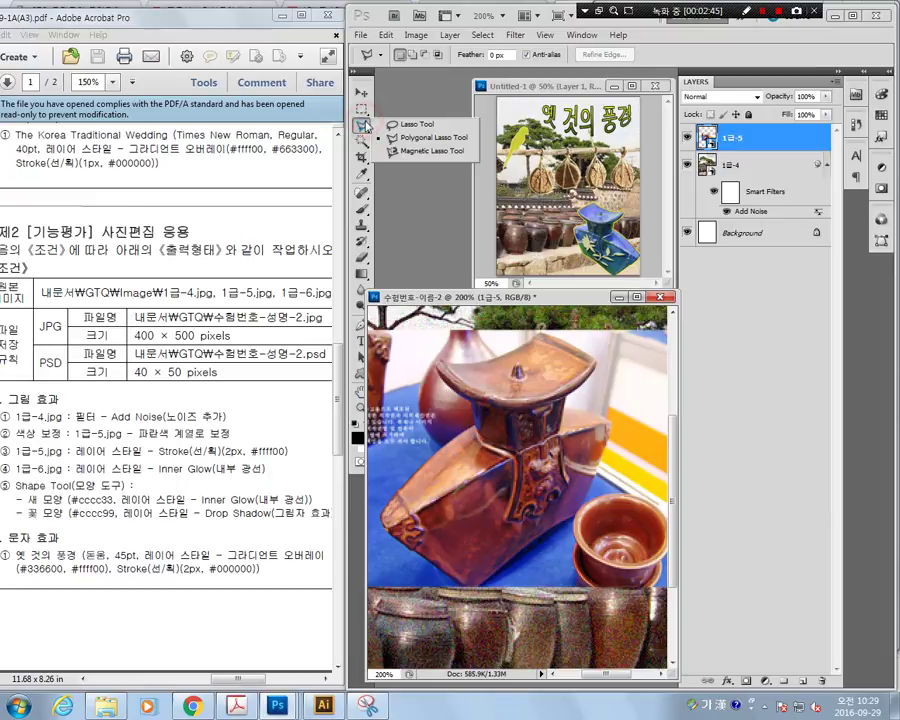
{"action": "left_click", "coordinate": [418, 152]}
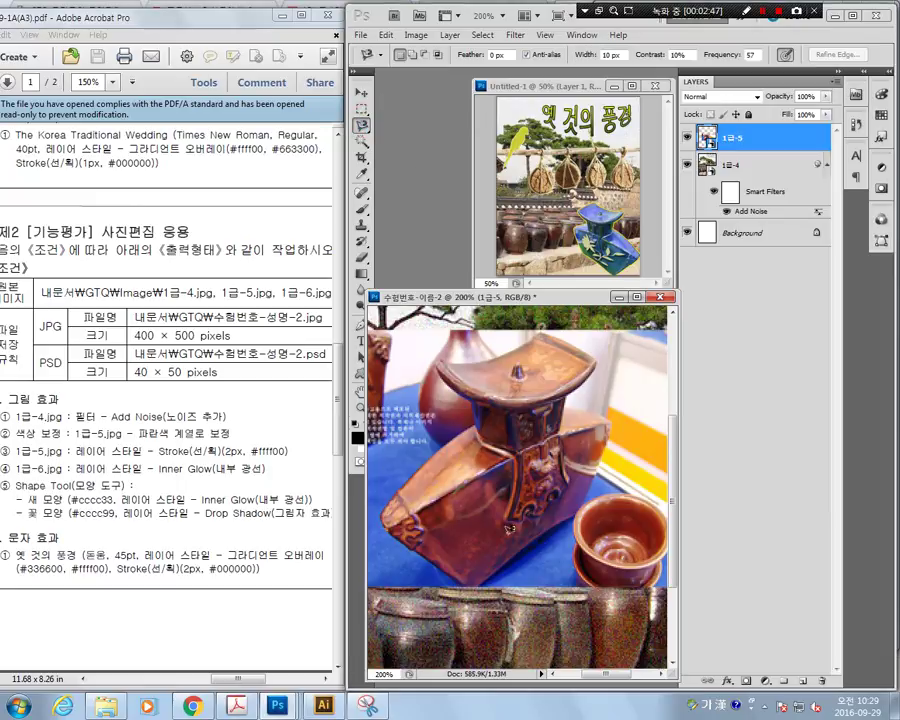
{"action": "left_click", "coordinate": [483, 587]}
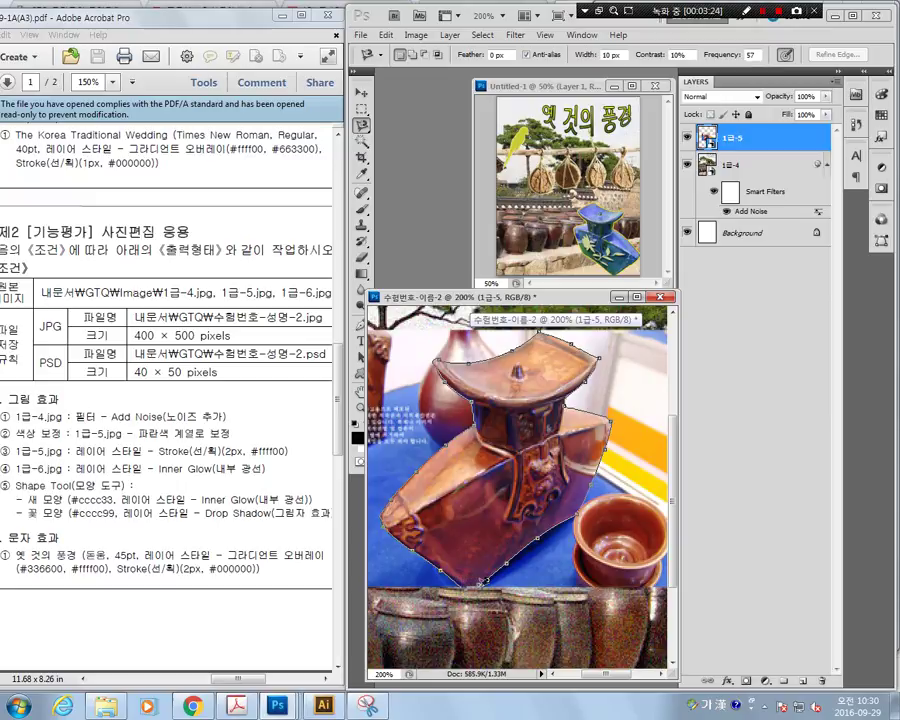
{"action": "left_click", "coordinate": [481, 581]}
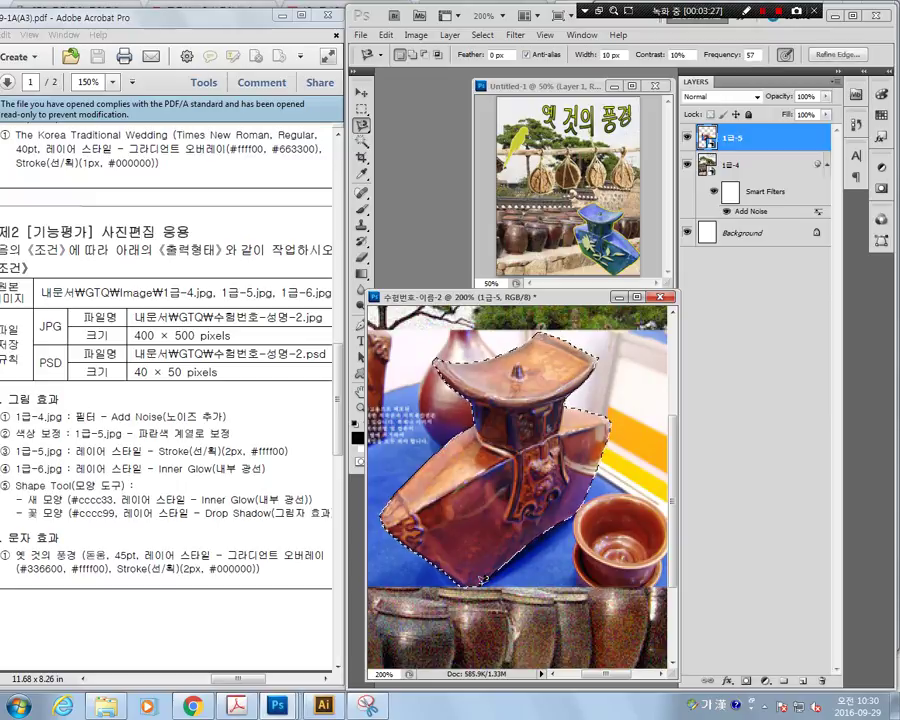
Copy the selected jar to its own layer and hide the original 1급-5 layer
{"action": "right_click", "coordinate": [552, 412]}
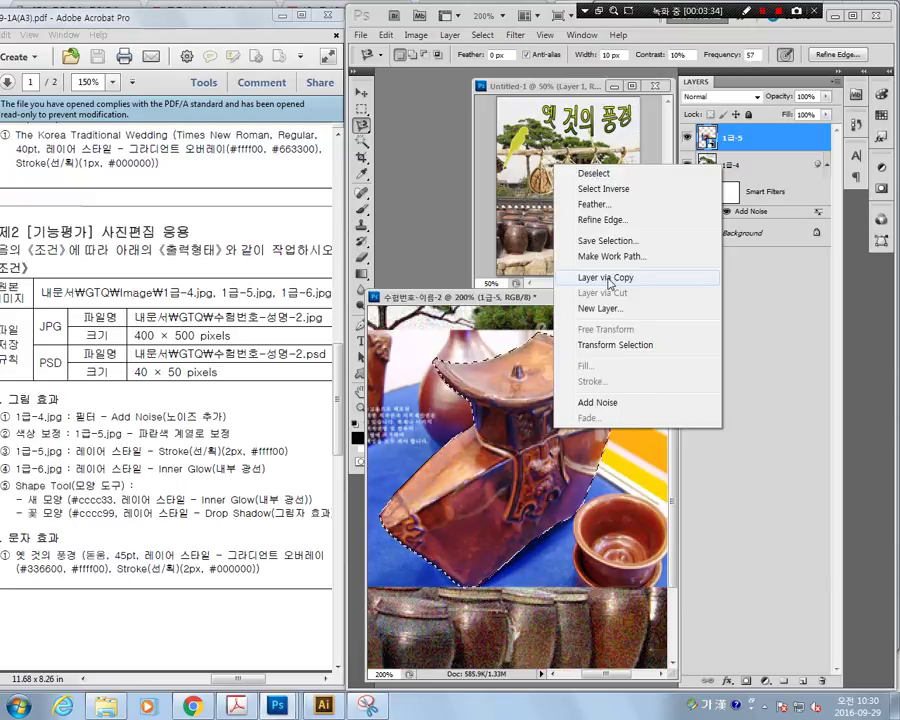
{"action": "left_click", "coordinate": [610, 282]}
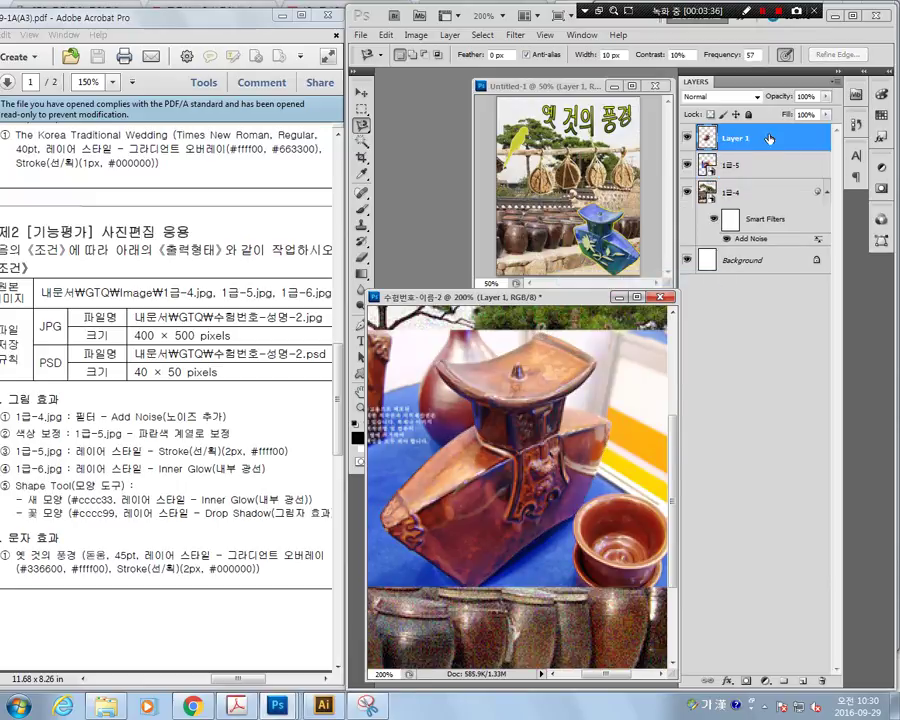
{"action": "left_click", "coordinate": [688, 166]}
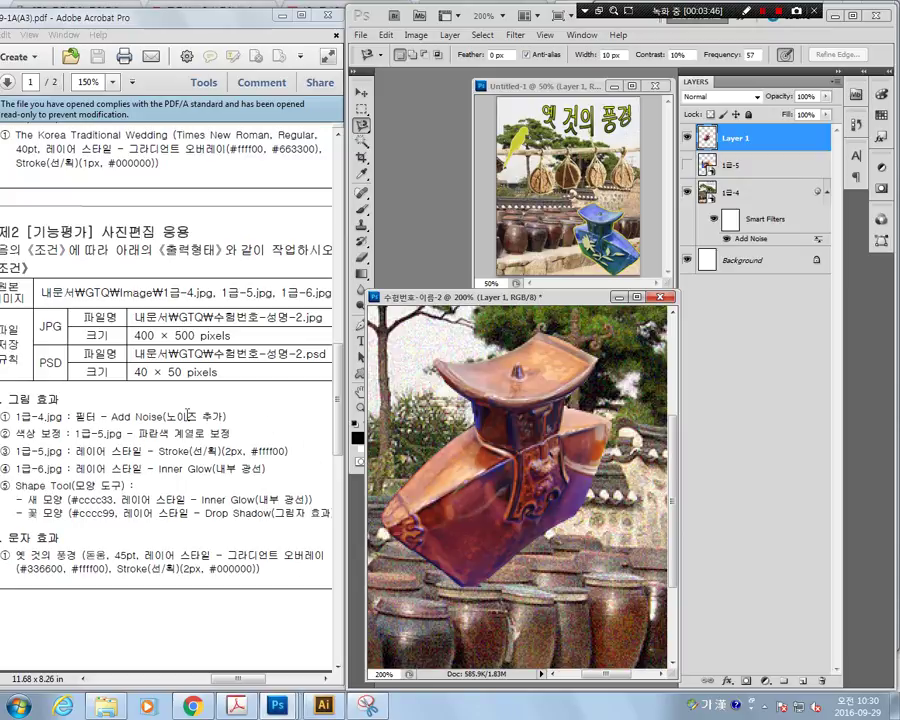
Desaturate the cut-out jar on Layer 1
{"action": "left_click", "coordinate": [416, 36]}
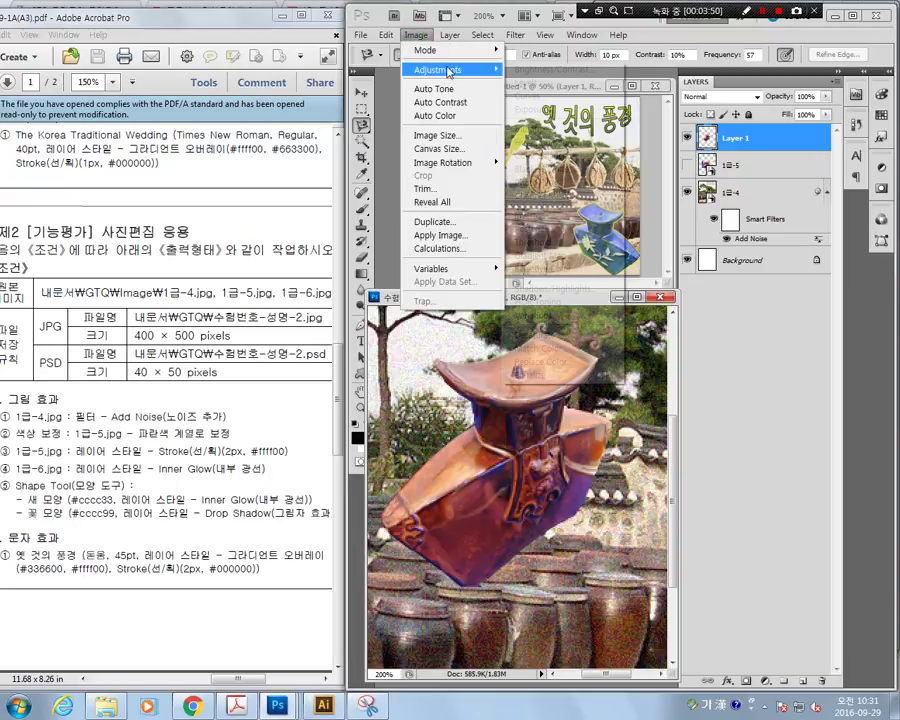
{"action": "mouse_move", "coordinate": [456, 69]}
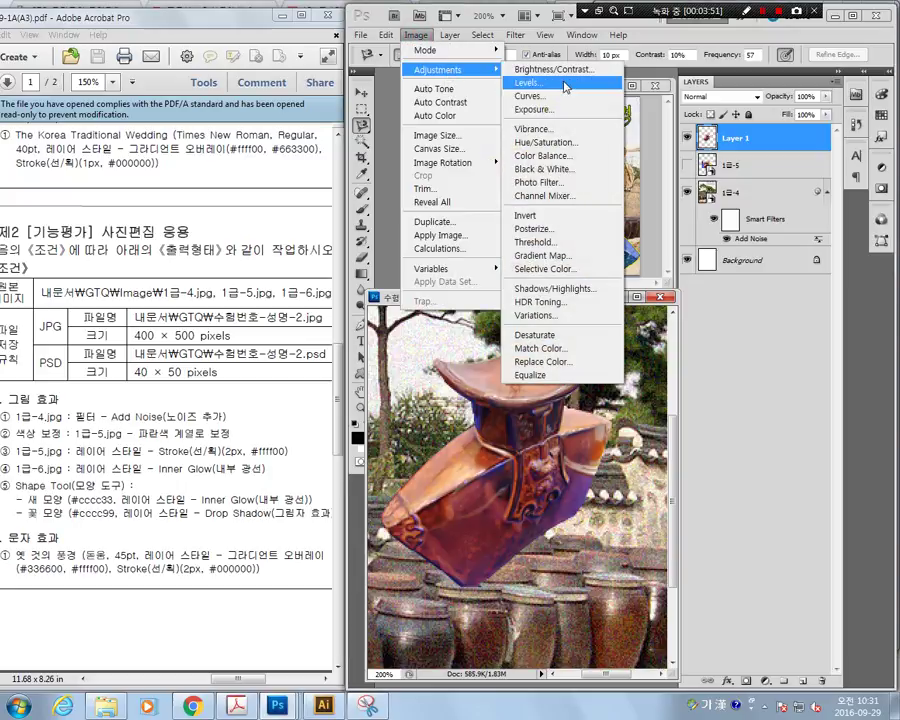
{"action": "left_click", "coordinate": [548, 341]}
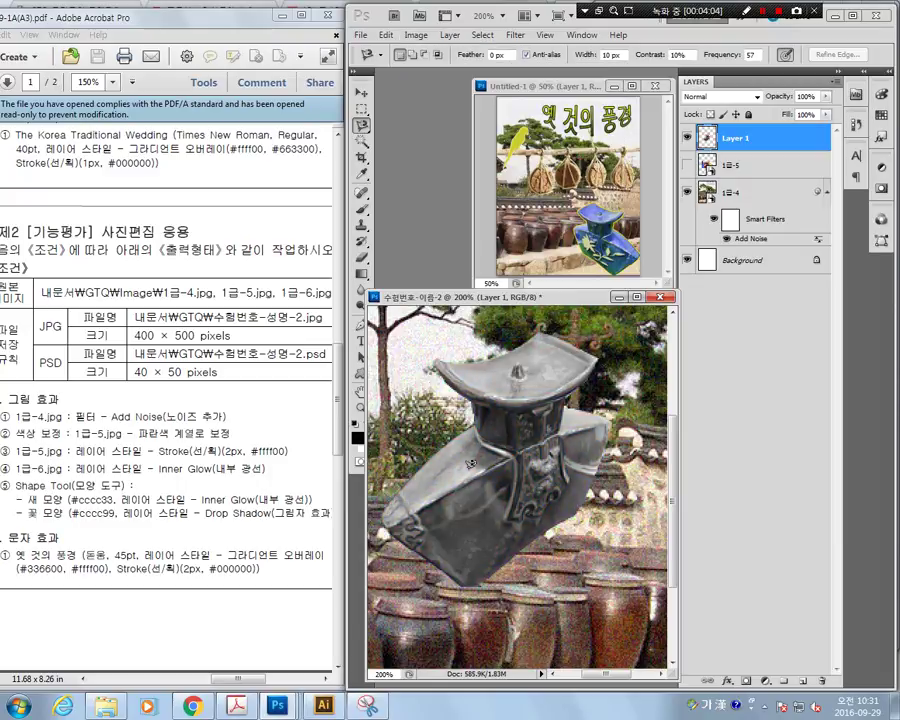
Tint the jar blue with a Color Balance adjustment, setting the midtones' Yellow–Blue level to +100
{"action": "left_click", "coordinate": [416, 36]}
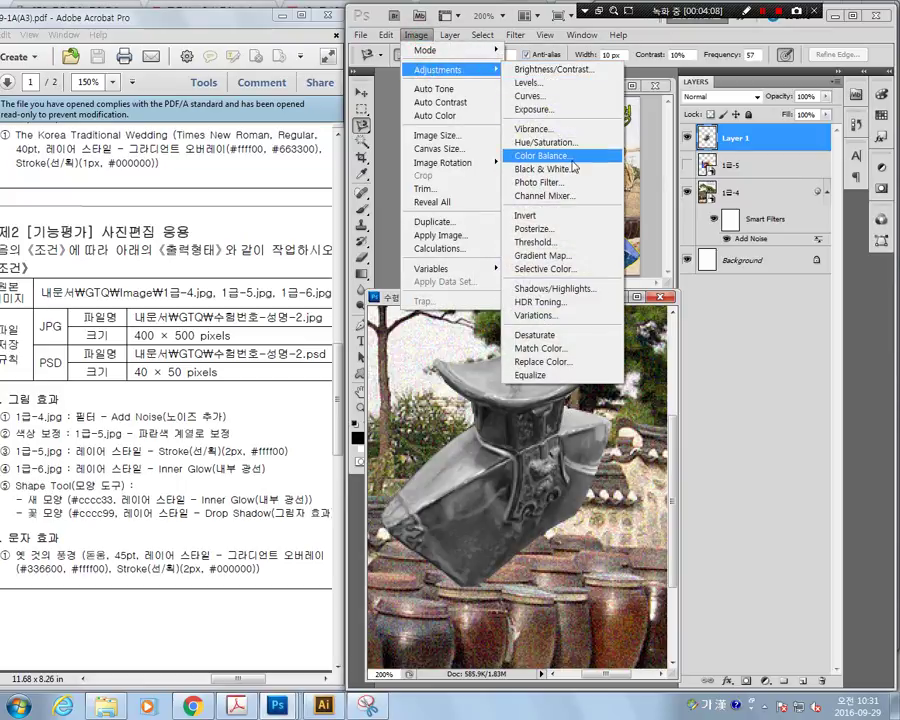
{"action": "left_click", "coordinate": [572, 158]}
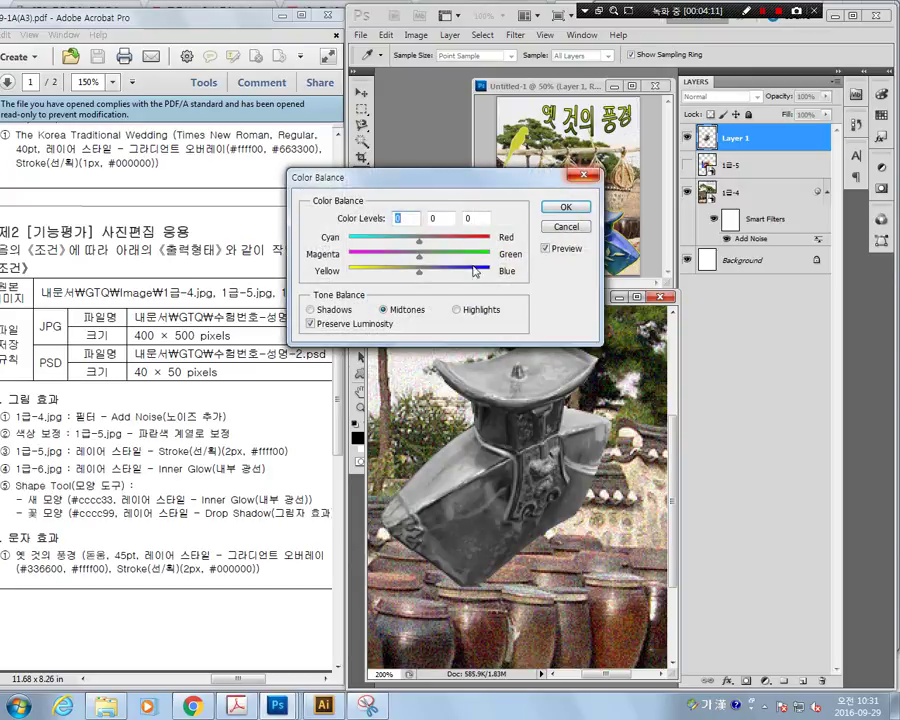
{"action": "left_click_drag", "start_coordinate": [419, 273], "coordinate": [495, 271]}
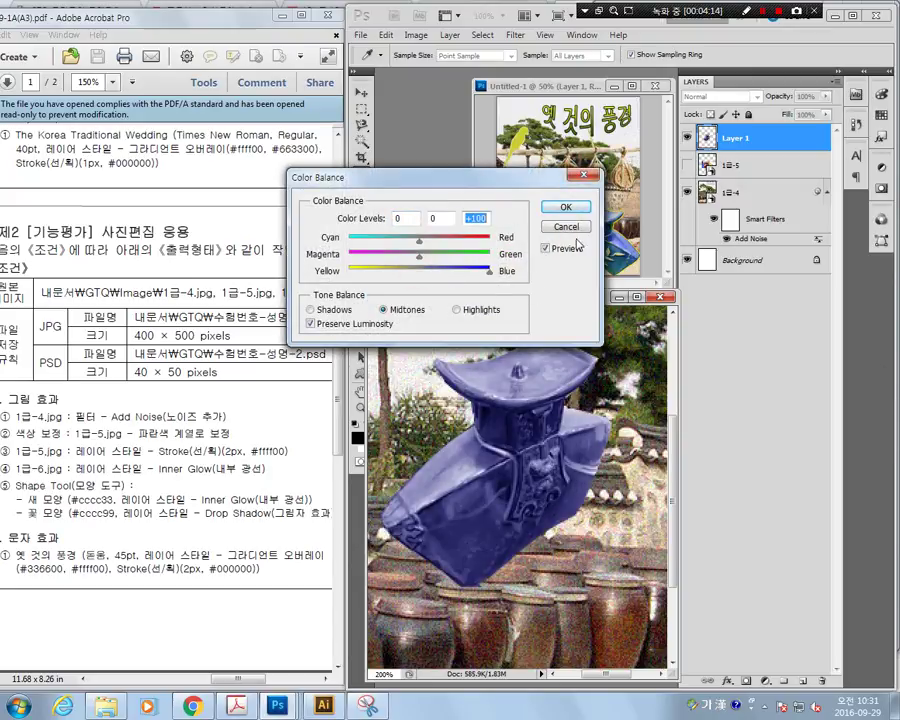
{"action": "left_click", "coordinate": [563, 208]}
{"action": "key", "text": "l"}
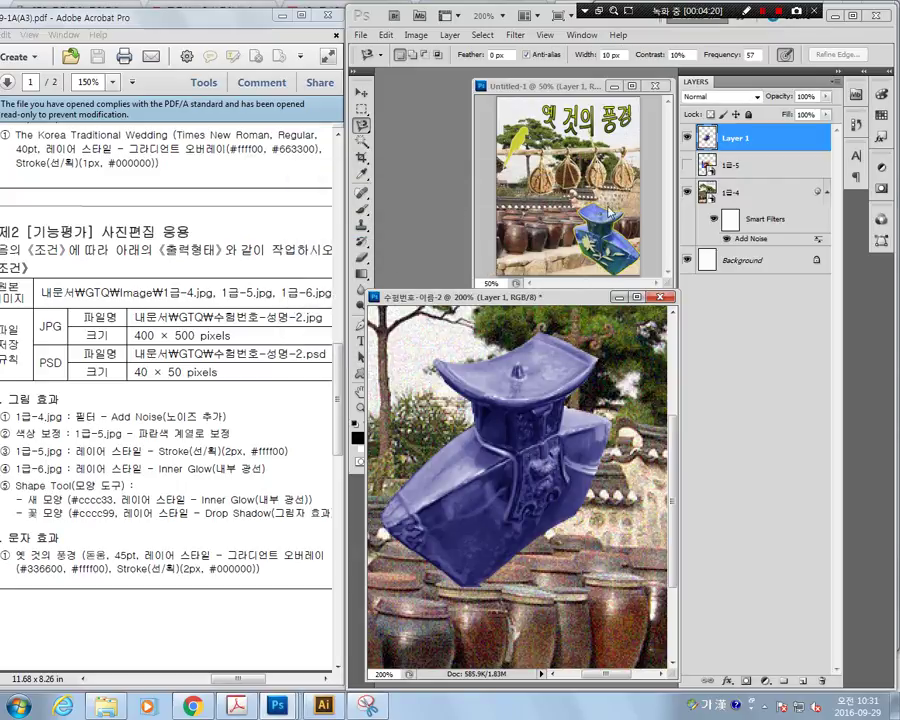
Flip the jar horizontally with Free Transform, scale it proportionally to about 71%, and commit the transformation
{"action": "left_click", "coordinate": [386, 35]}
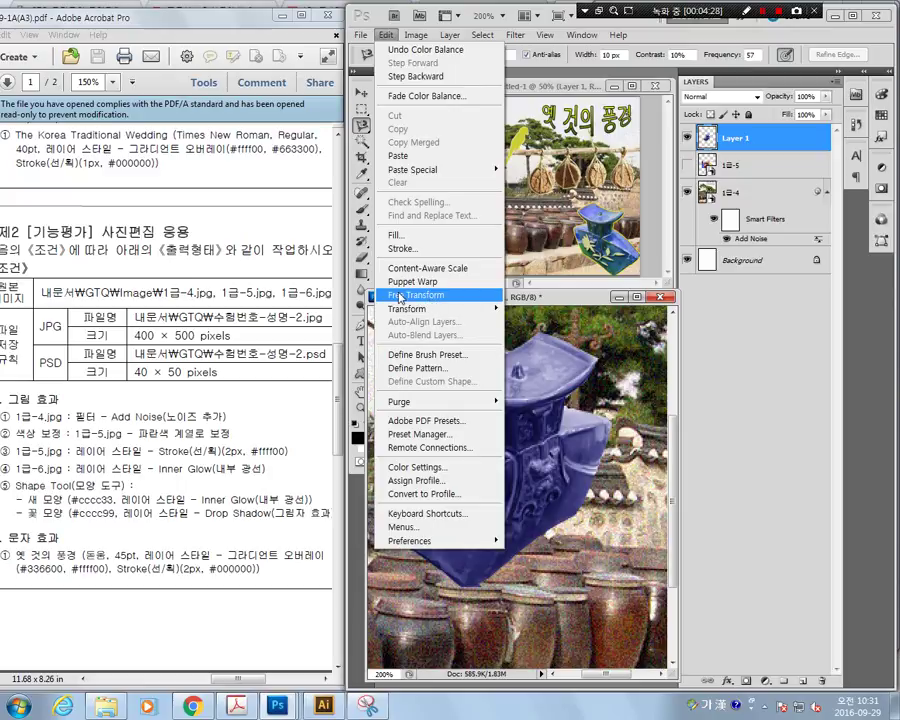
{"action": "left_click", "coordinate": [399, 296]}
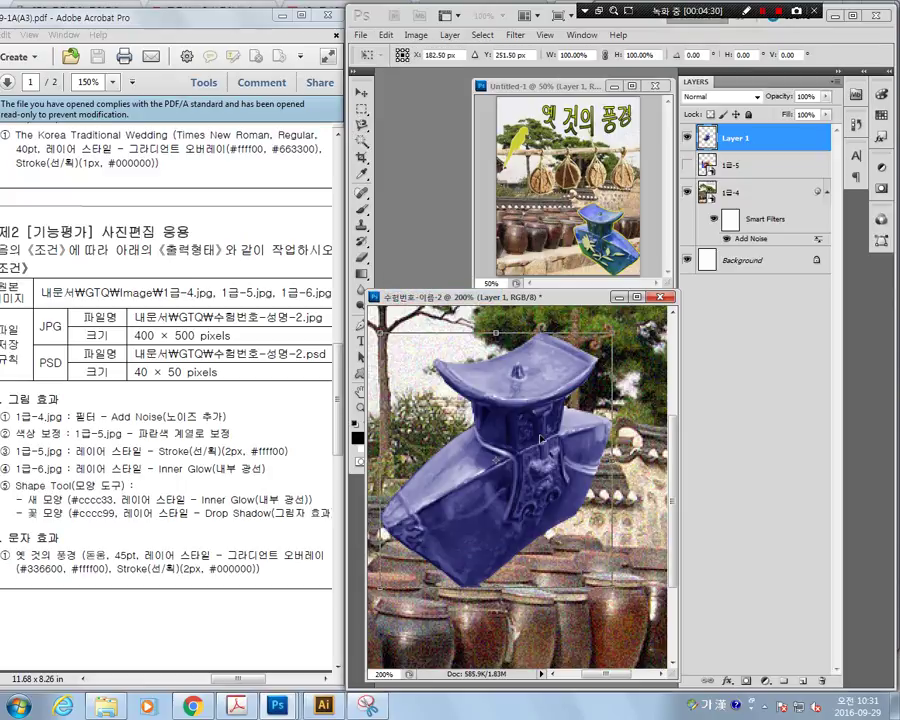
{"action": "right_click", "coordinate": [541, 438]}
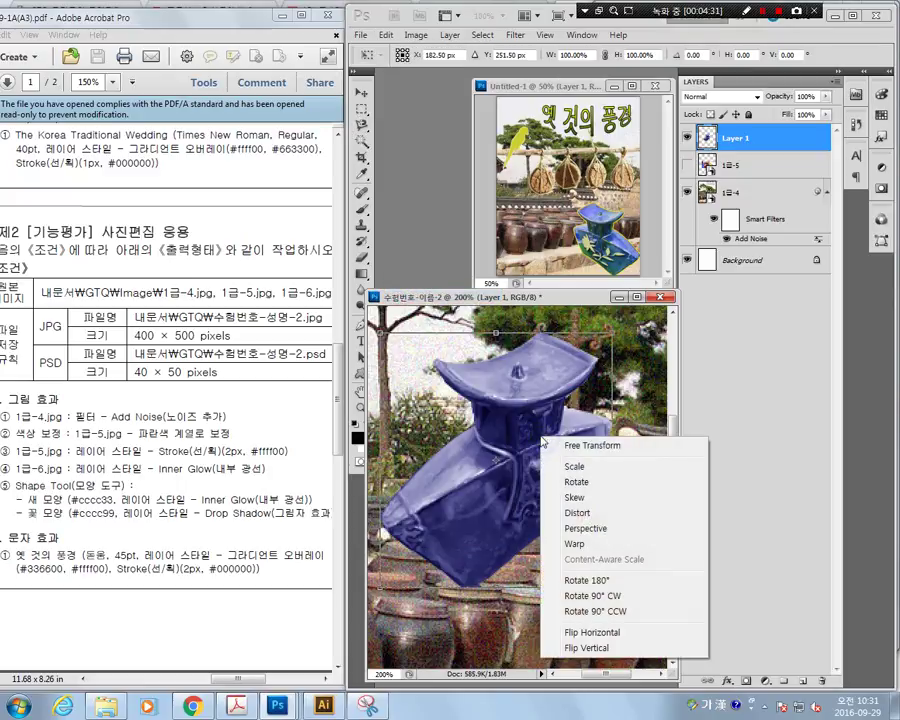
{"action": "left_click", "coordinate": [613, 634]}
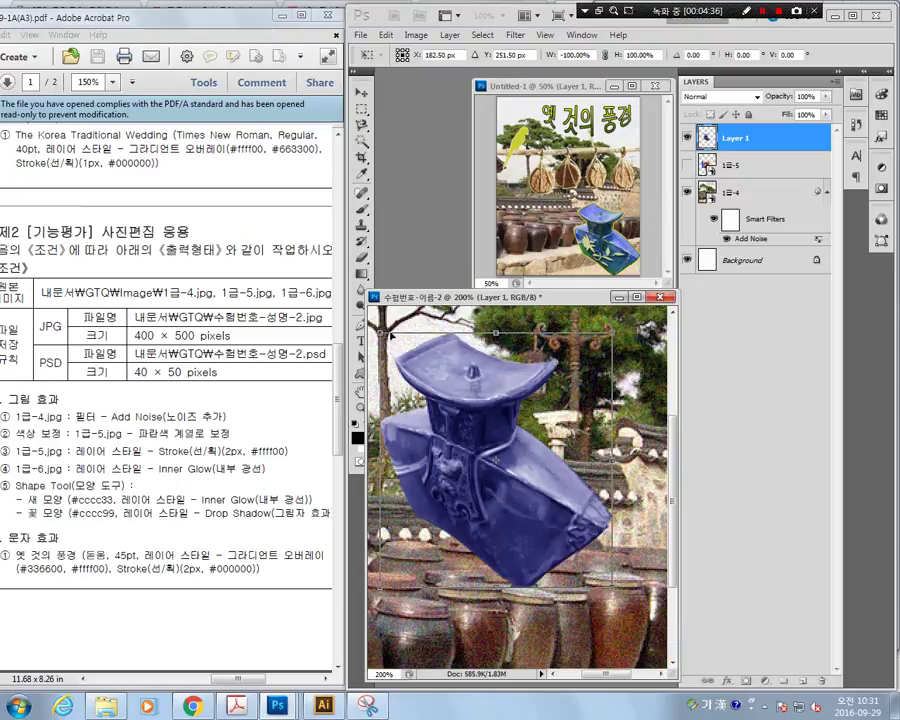
{"action": "left_click_drag", "start_coordinate": [383, 333], "coordinate": [447, 405]}
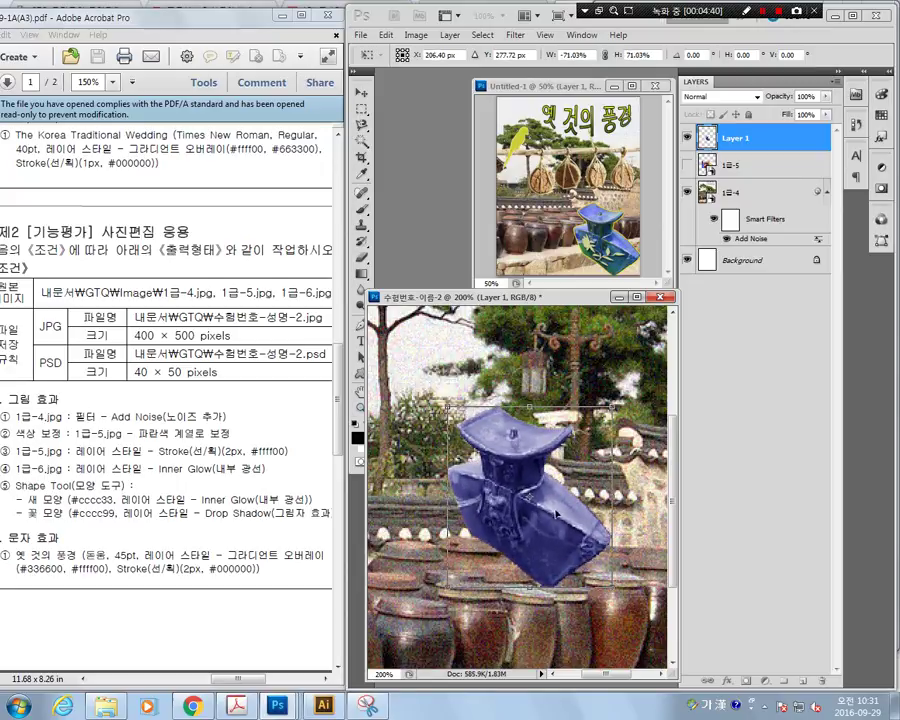
{"action": "key", "text": "Return"}
{"action": "key", "text": "l"}
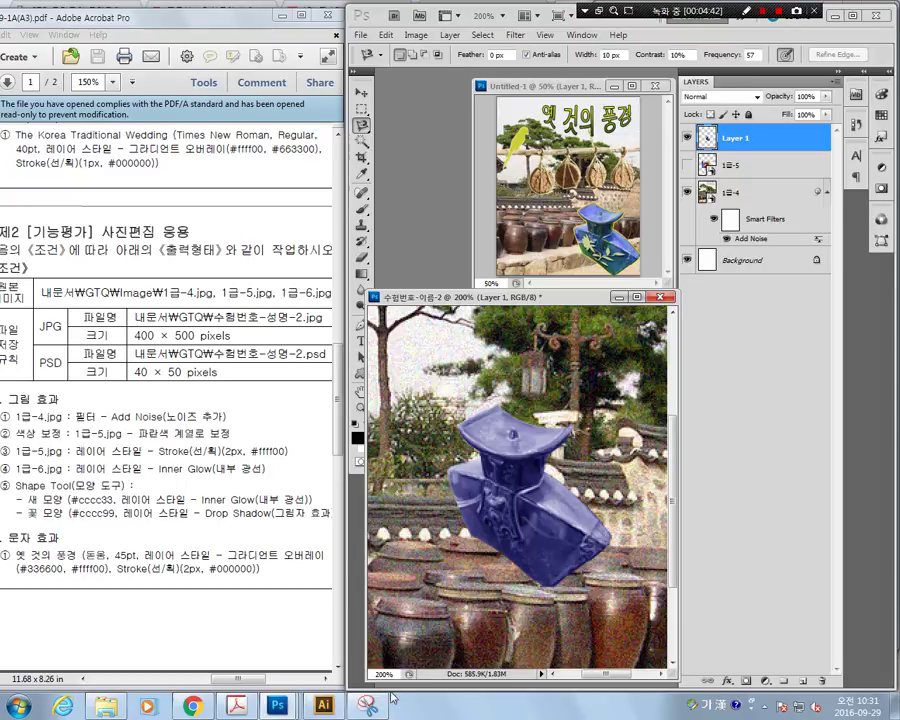
Fit the whole document in view and move the blue jar into the lower-right corner of the picture
{"action": "left_click", "coordinate": [360, 408]}
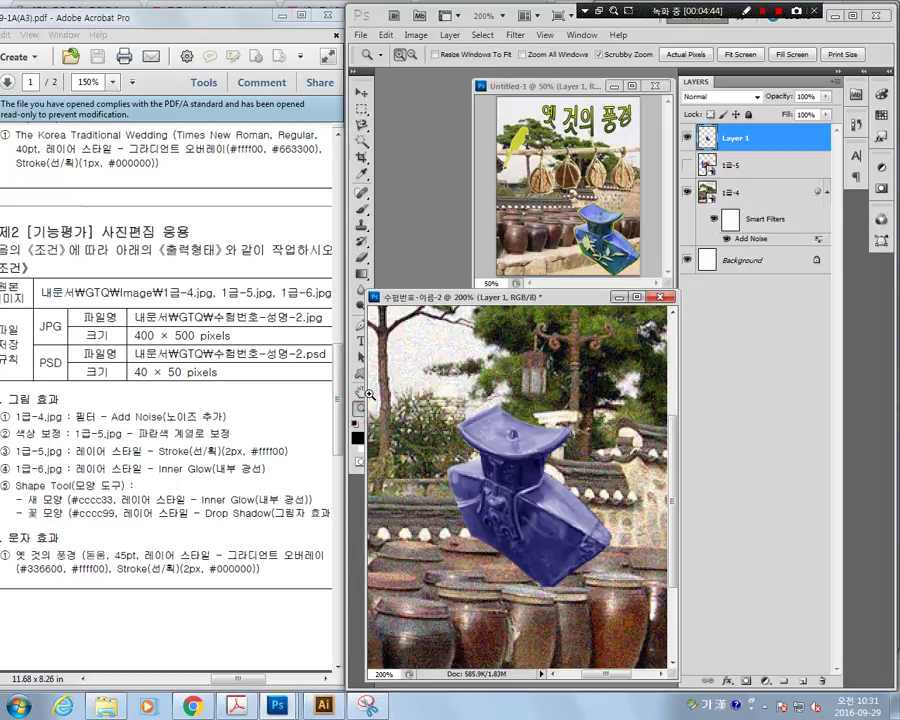
{"action": "left_click", "coordinate": [360, 393]}
{"action": "double_click", "coordinate": [361, 393]}
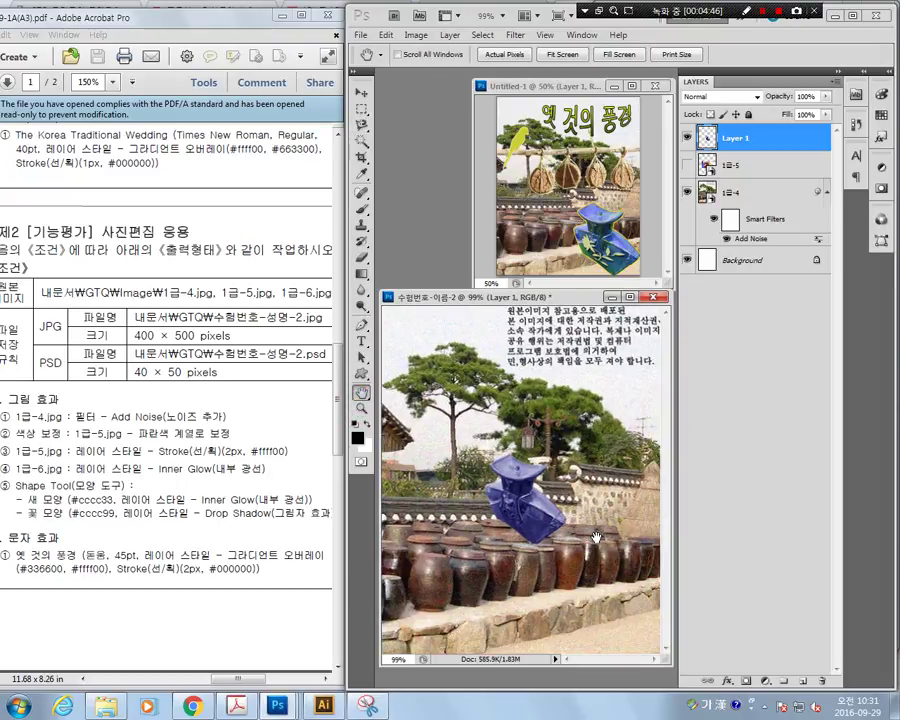
{"action": "left_click", "coordinate": [361, 92]}
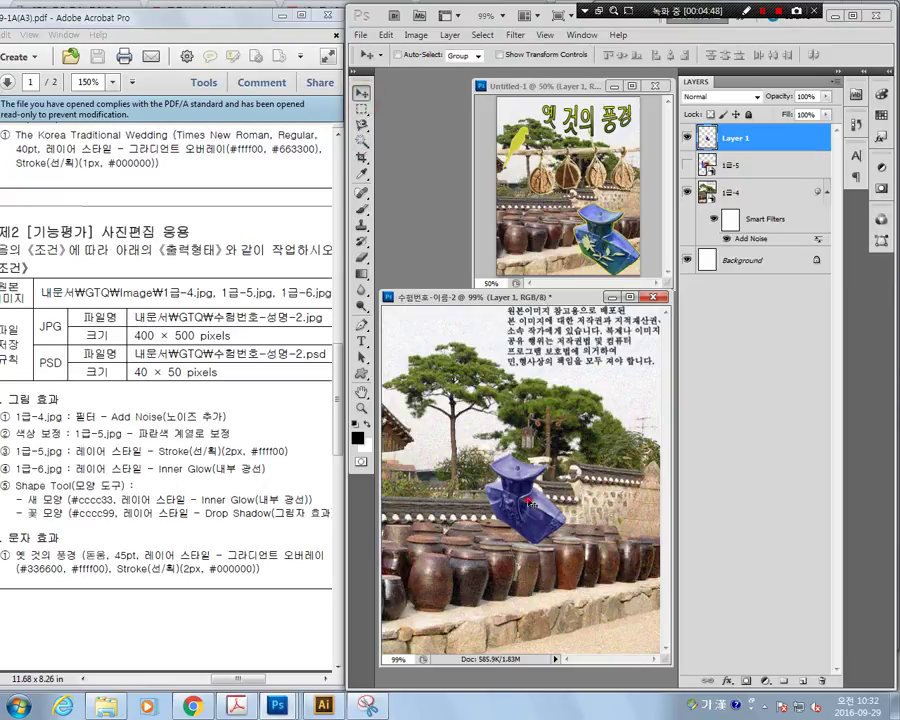
{"action": "left_click_drag", "start_coordinate": [520, 495], "coordinate": [618, 605]}
Enlarge the jar proportionally to about 148% from its lower-right corner and commit the transformation
{"action": "left_click", "coordinate": [386, 35]}
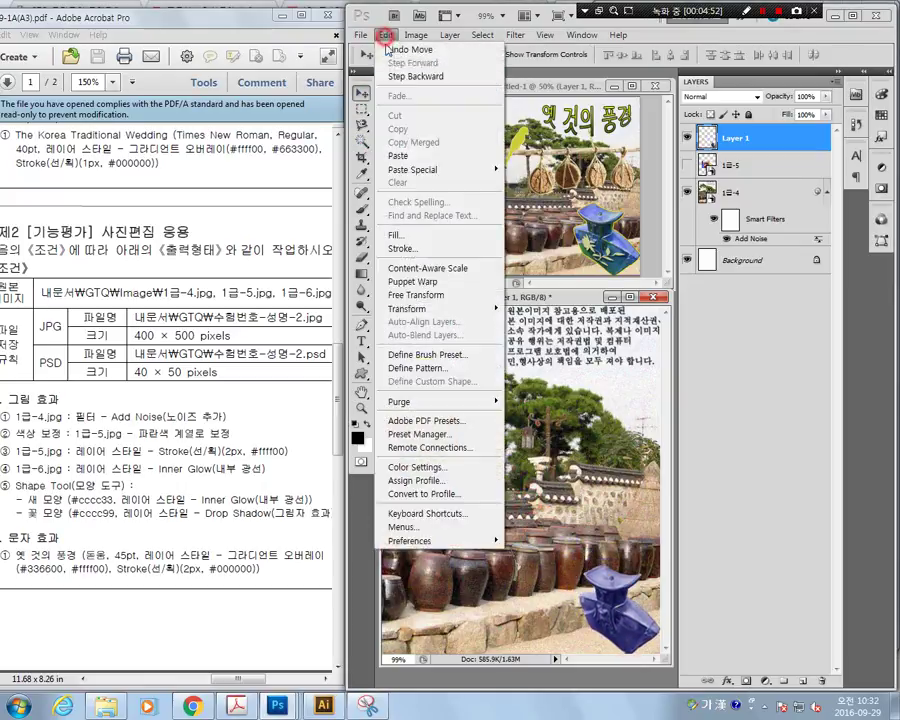
{"action": "left_click", "coordinate": [455, 295]}
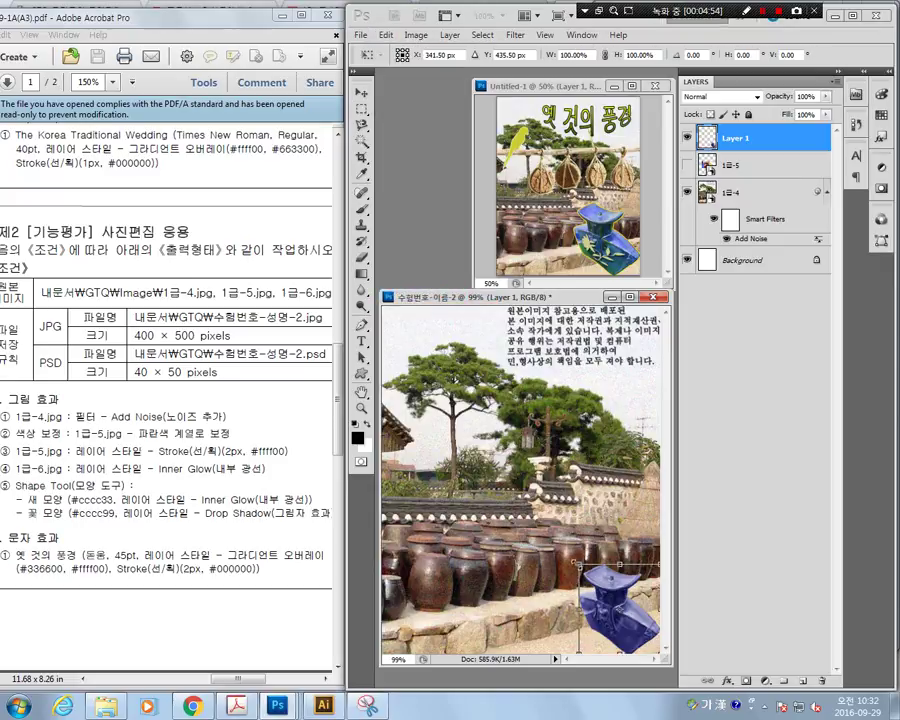
{"action": "left_click_drag", "start_coordinate": [577, 563], "coordinate": [522, 521]}
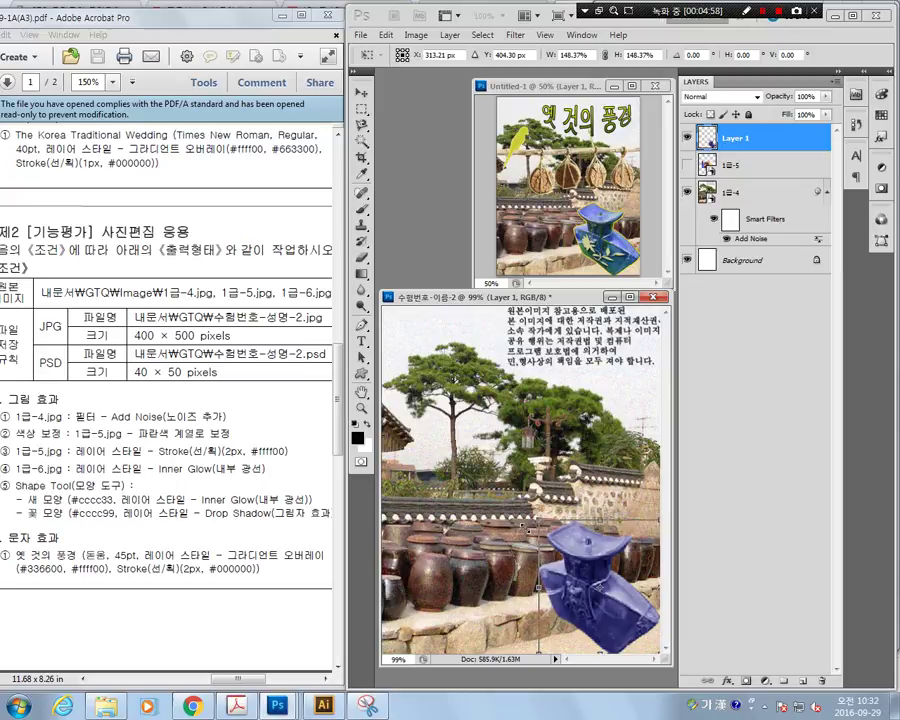
{"action": "key", "text": "Return"}
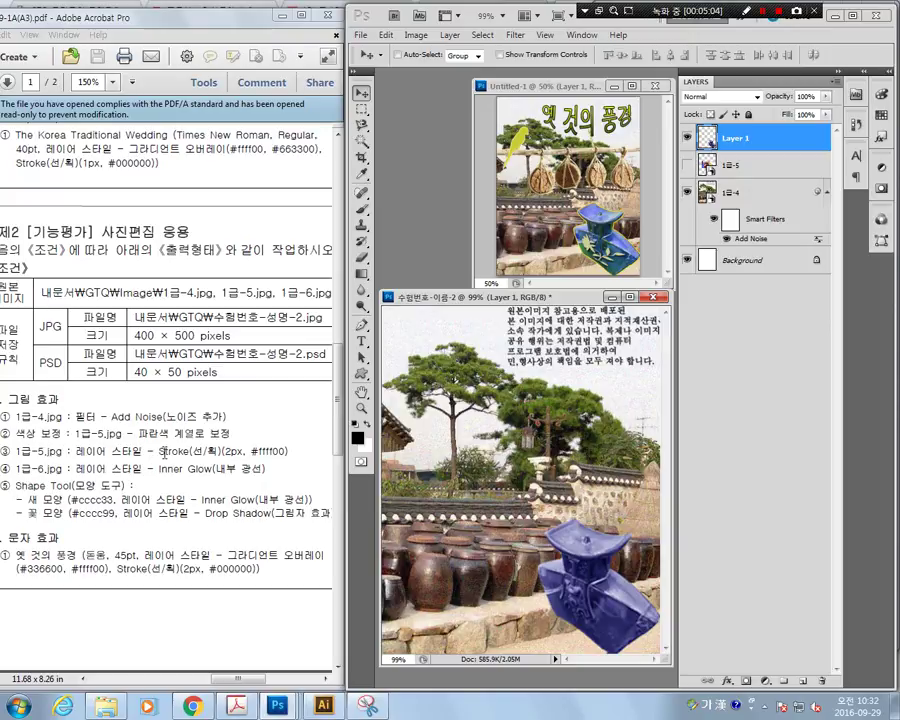
Add an outside Stroke layer style to the blue jar's layer with a size of 2 px, following condition ③
{"action": "left_click_drag", "start_coordinate": [160, 452], "coordinate": [287, 452]}
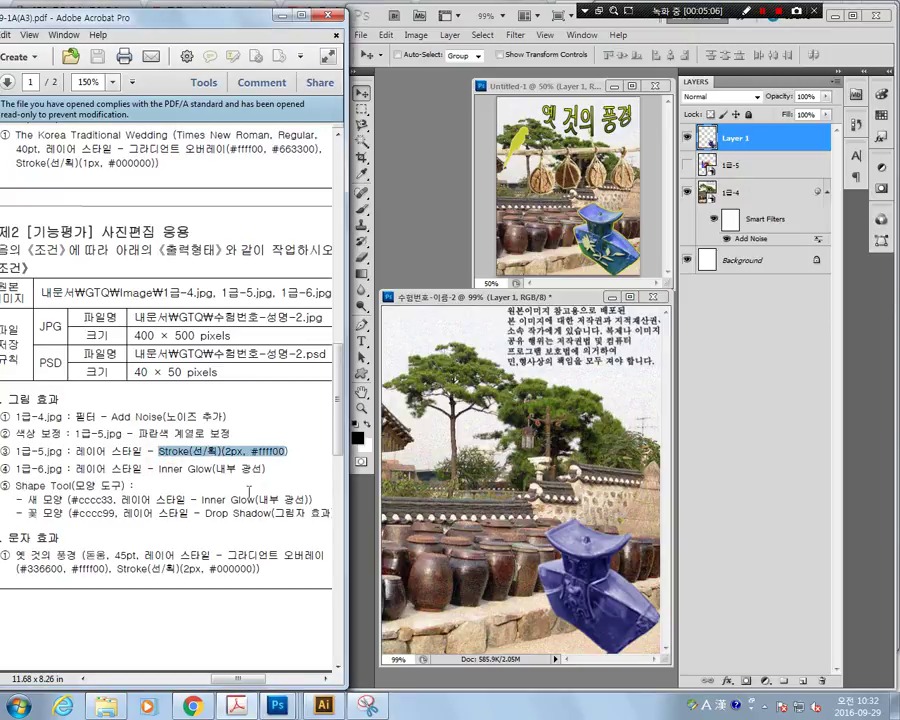
{"action": "left_click", "coordinate": [775, 146]}
{"action": "right_click", "coordinate": [775, 146]}
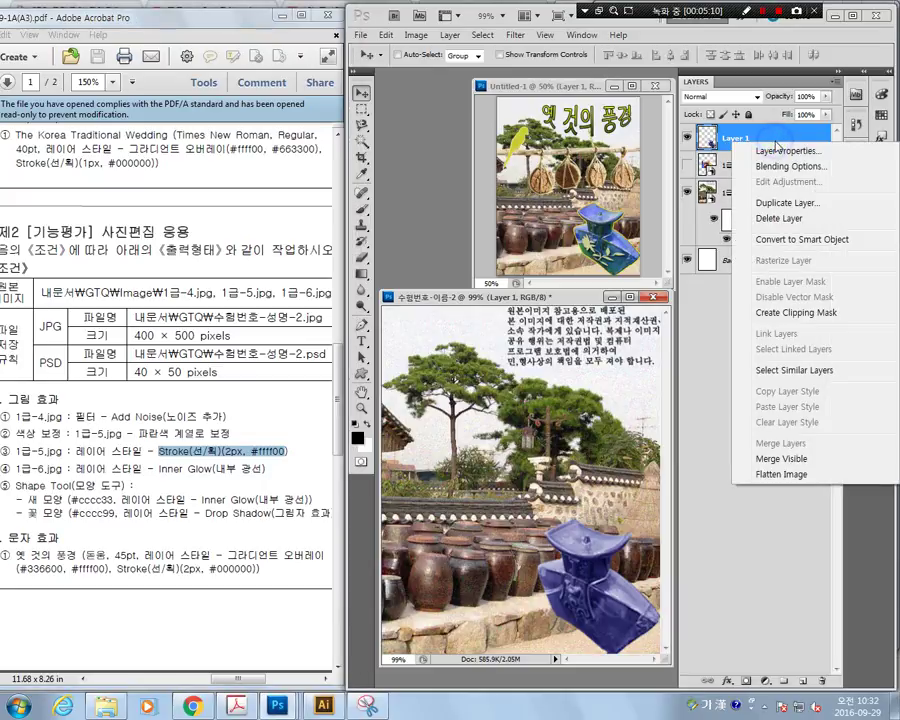
{"action": "left_click", "coordinate": [781, 167]}
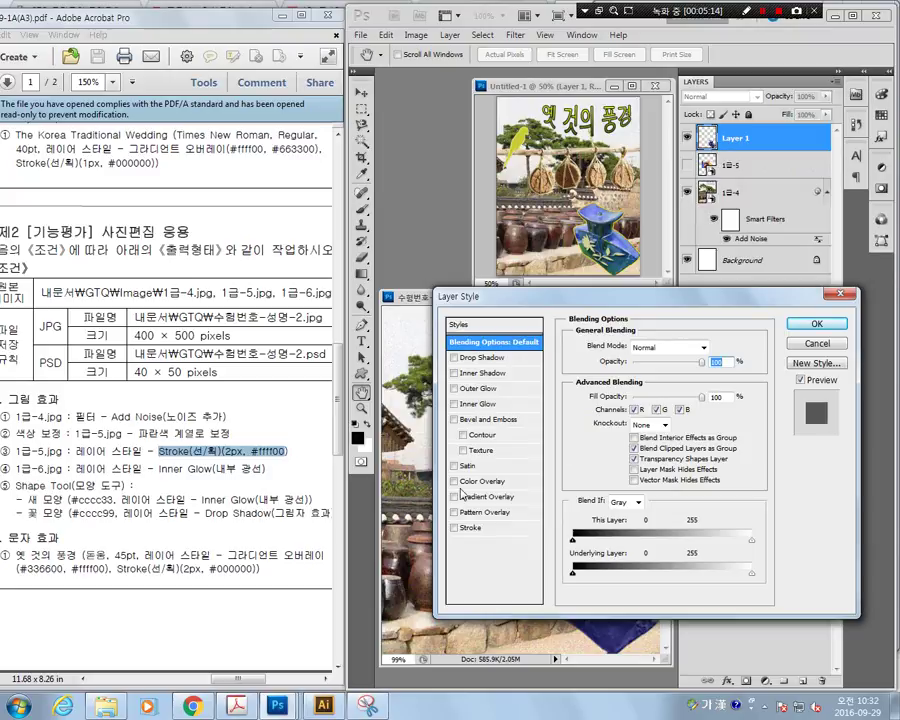
{"action": "left_click", "coordinate": [476, 530]}
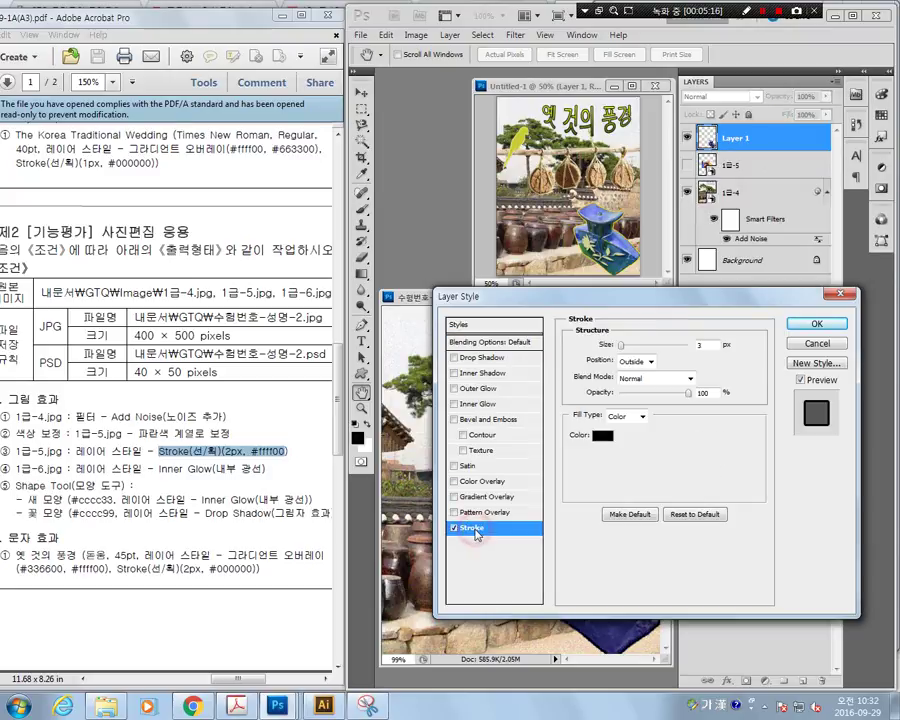
{"action": "double_click", "coordinate": [713, 345]}
{"action": "type", "text": "2"}
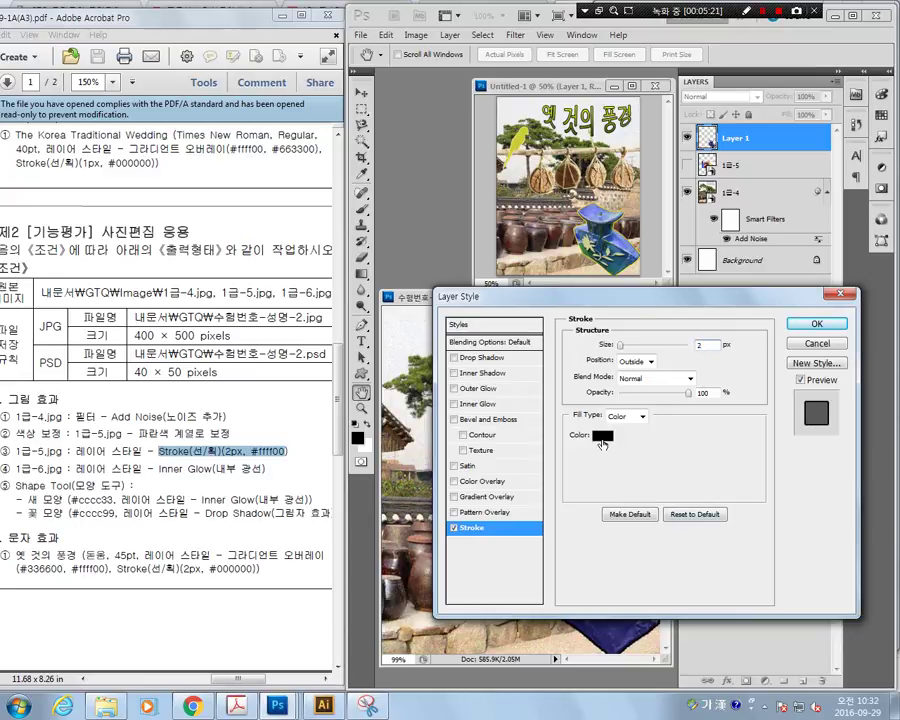
Set the jar's stroke colour to #ffff00 and apply the layer style
{"action": "left_click", "coordinate": [602, 435]}
{"action": "double_click", "coordinate": [695, 390]}
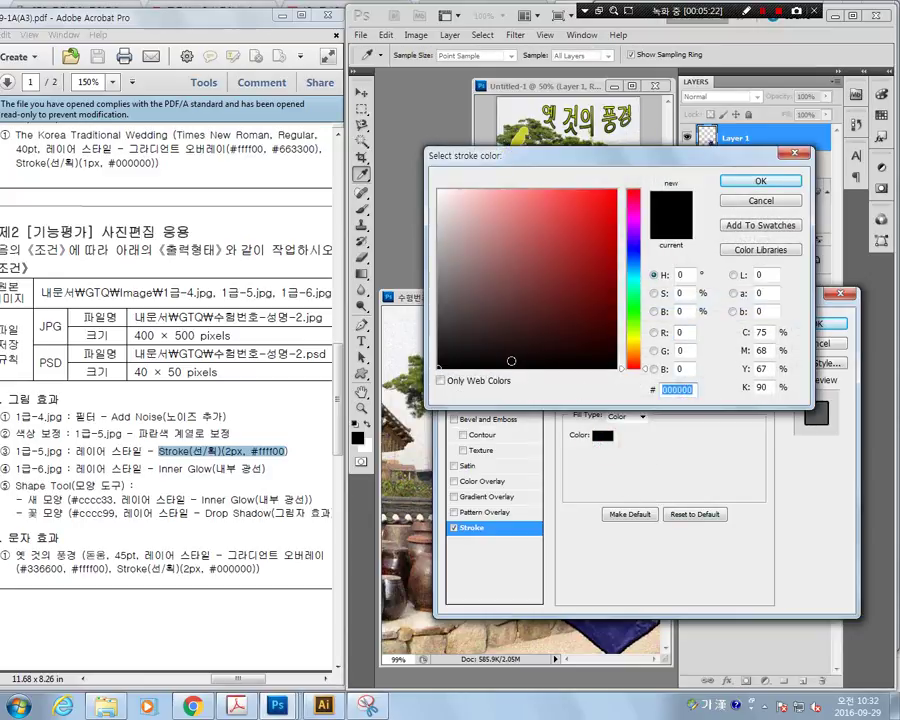
{"action": "type", "text": "ㄹㄹㄹㄹ"}
{"action": "key", "text": "Hangul"}
{"action": "type", "text": "ffff0"}
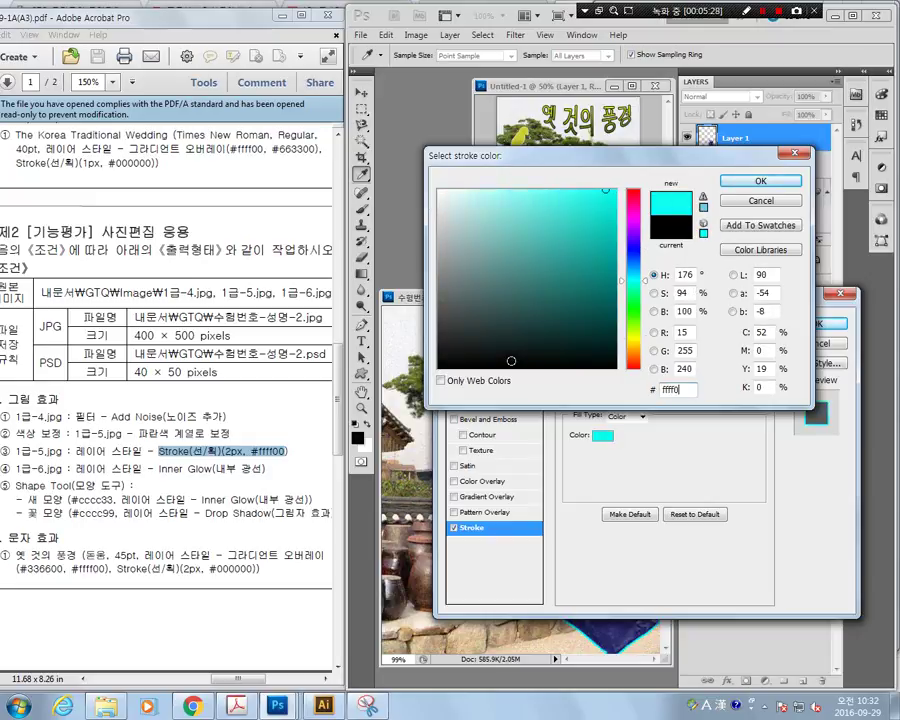
{"action": "type", "text": "0"}
{"action": "key", "text": "Return"}
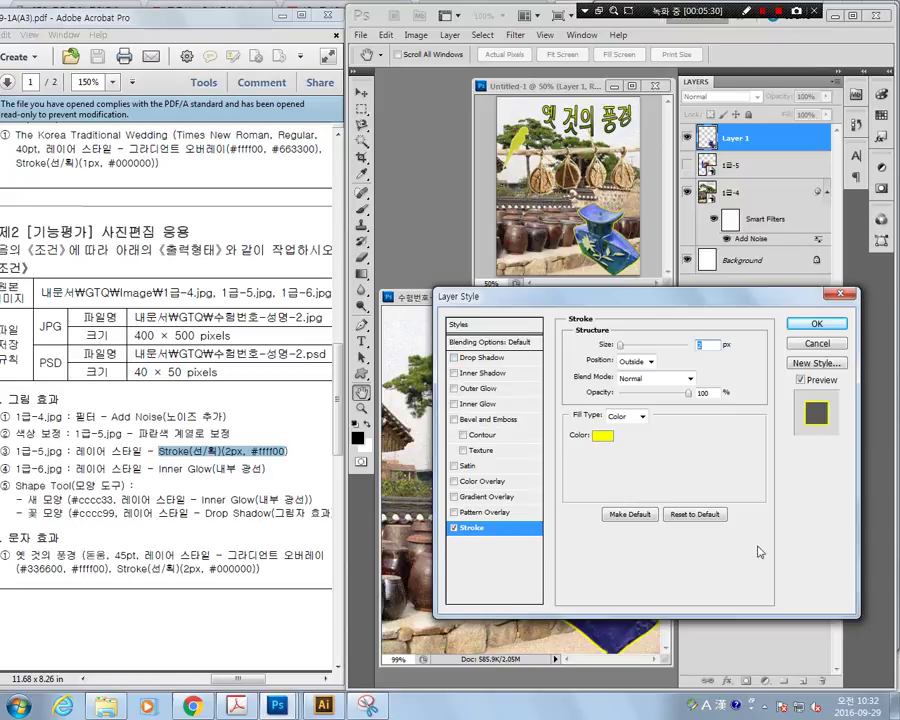
{"action": "left_click", "coordinate": [814, 323]}
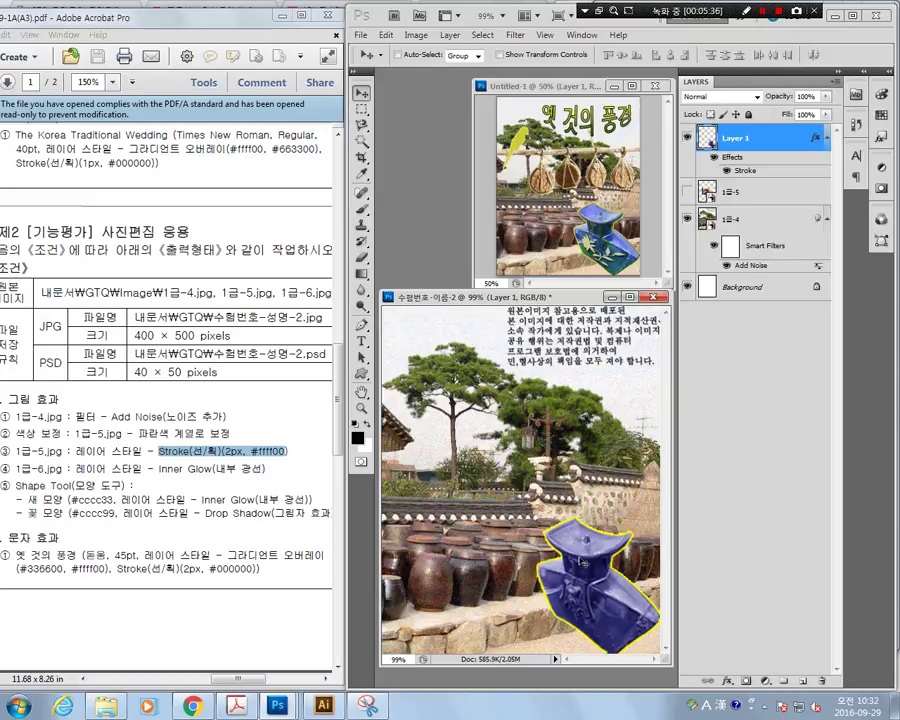
Check condition ④ in the PDF, then place the 1급-6 image from the 소스파일 folder into the composition and commit it
{"action": "left_click", "coordinate": [273, 452]}
{"action": "left_click_drag", "start_coordinate": [16, 467], "coordinate": [248, 470]}
{"action": "left_click", "coordinate": [140, 490]}
{"action": "left_click", "coordinate": [238, 462]}
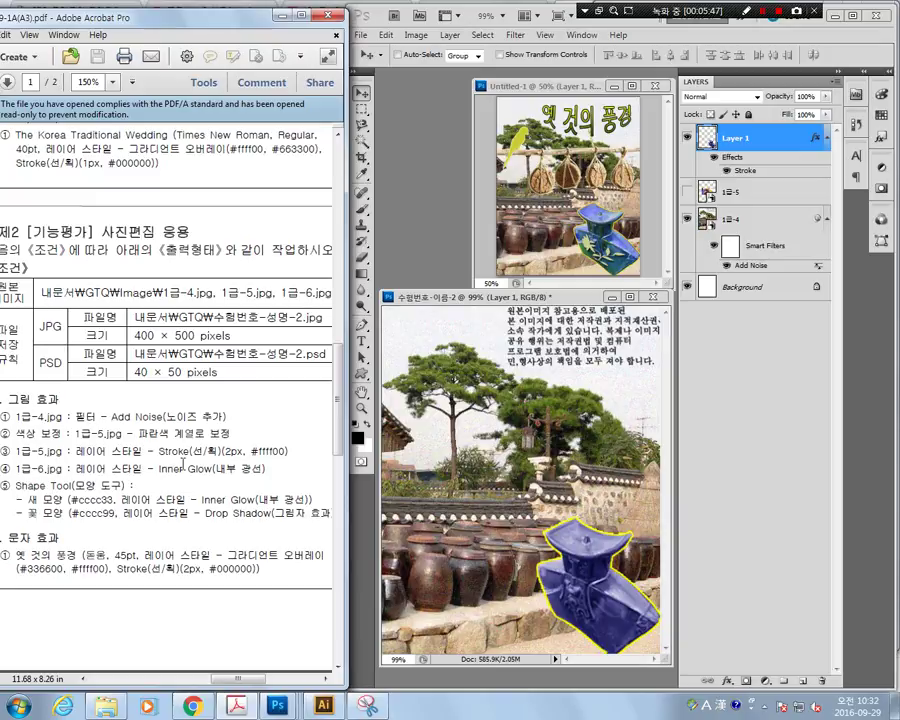
{"action": "key", "text": "alt+Tab"}
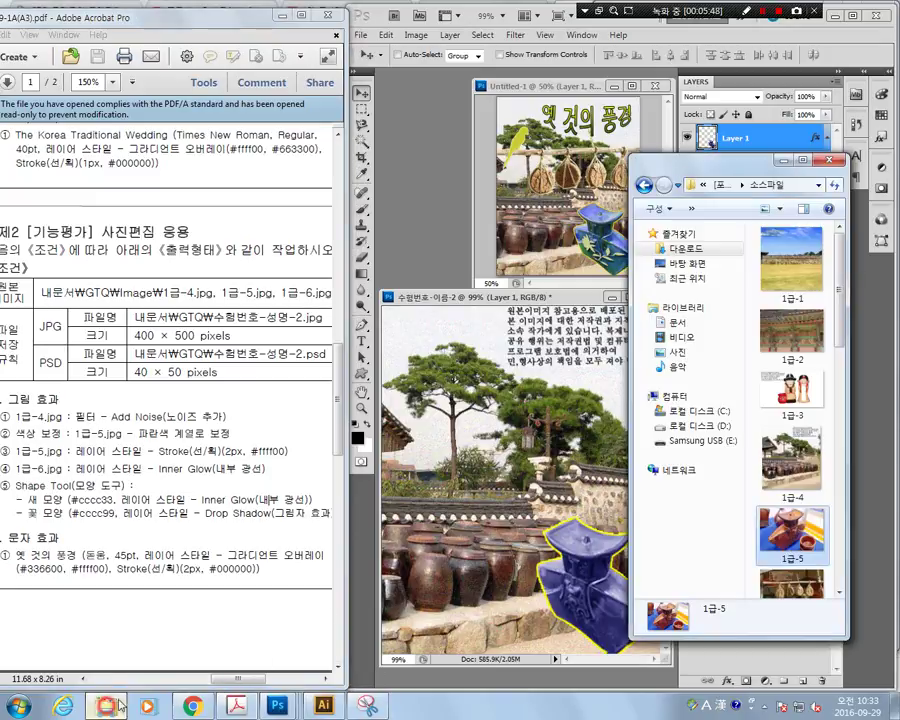
{"action": "scroll", "coordinate": [800, 460], "scroll_direction": "down", "scroll_amount": 2}
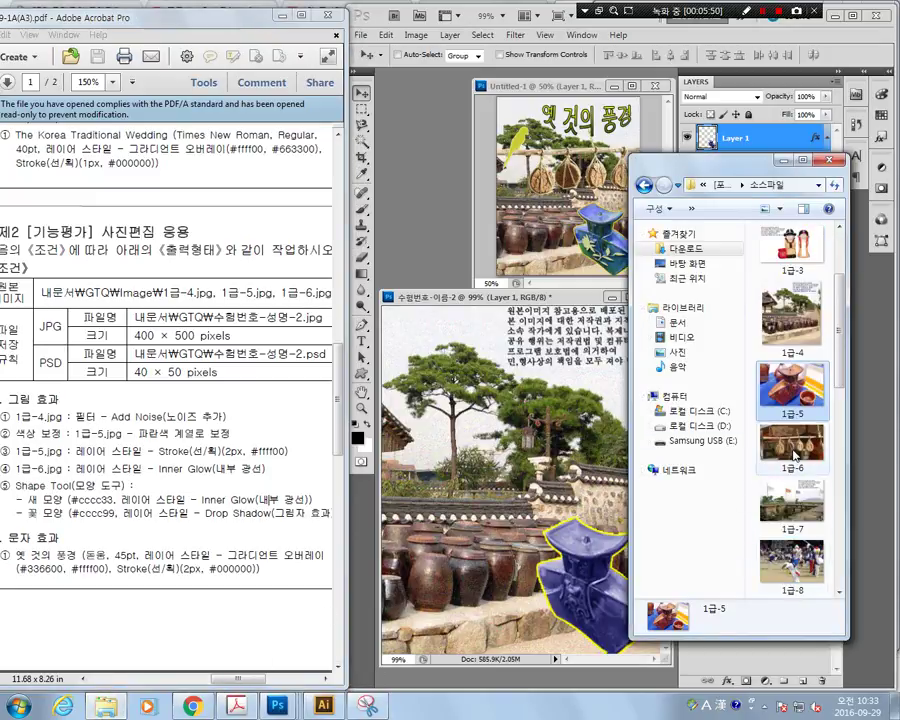
{"action": "left_click", "coordinate": [813, 462]}
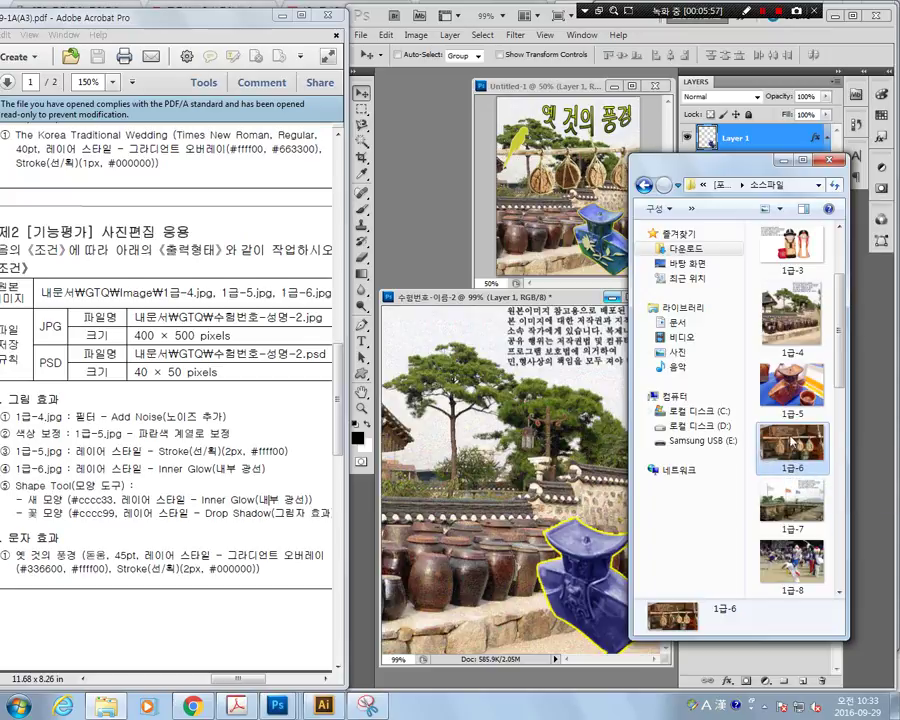
{"action": "left_click_drag", "start_coordinate": [790, 440], "coordinate": [520, 430]}
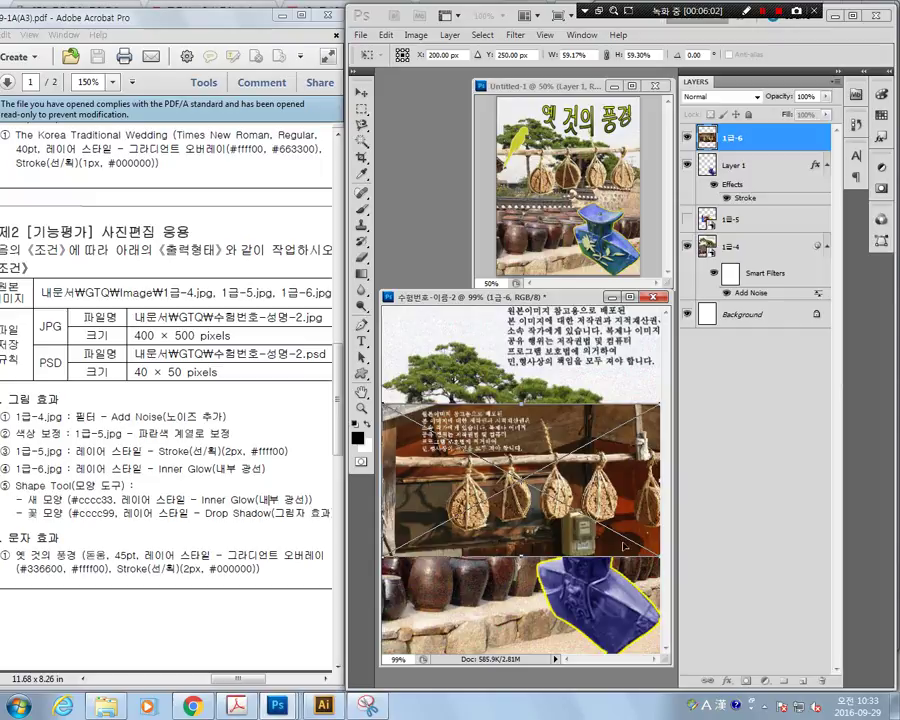
{"action": "key", "text": "Return"}
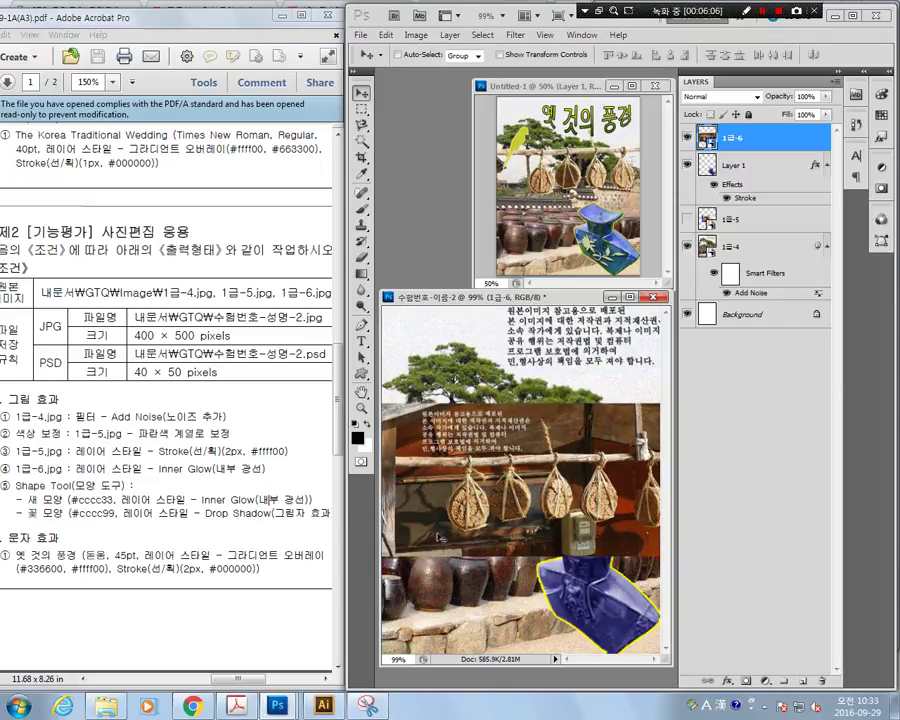
Outline the pole and its four hanging bundles with the Magnetic Lasso, copy them to a new layer, and hide the 1급-6 layer
{"action": "left_click_drag", "start_coordinate": [673, 517], "coordinate": [687, 518]}
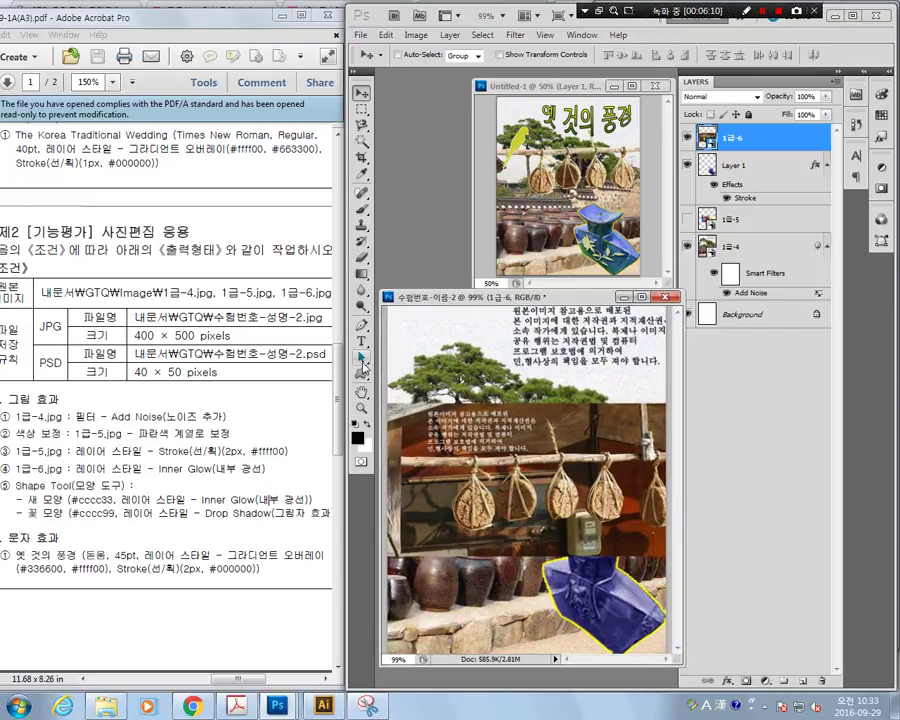
{"action": "left_click", "coordinate": [361, 124]}
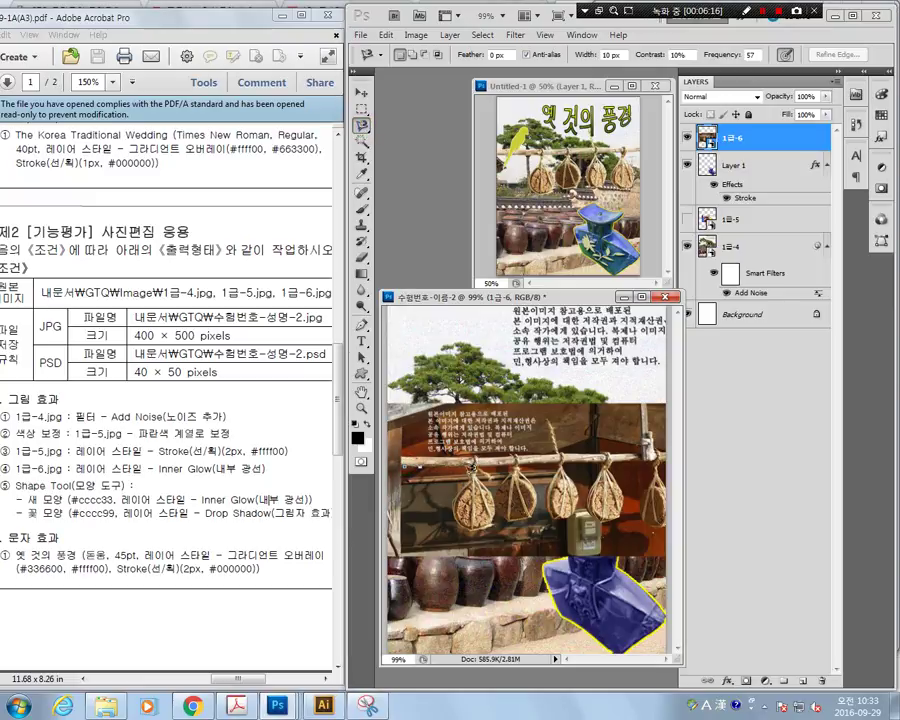
{"action": "left_click", "coordinate": [465, 526]}
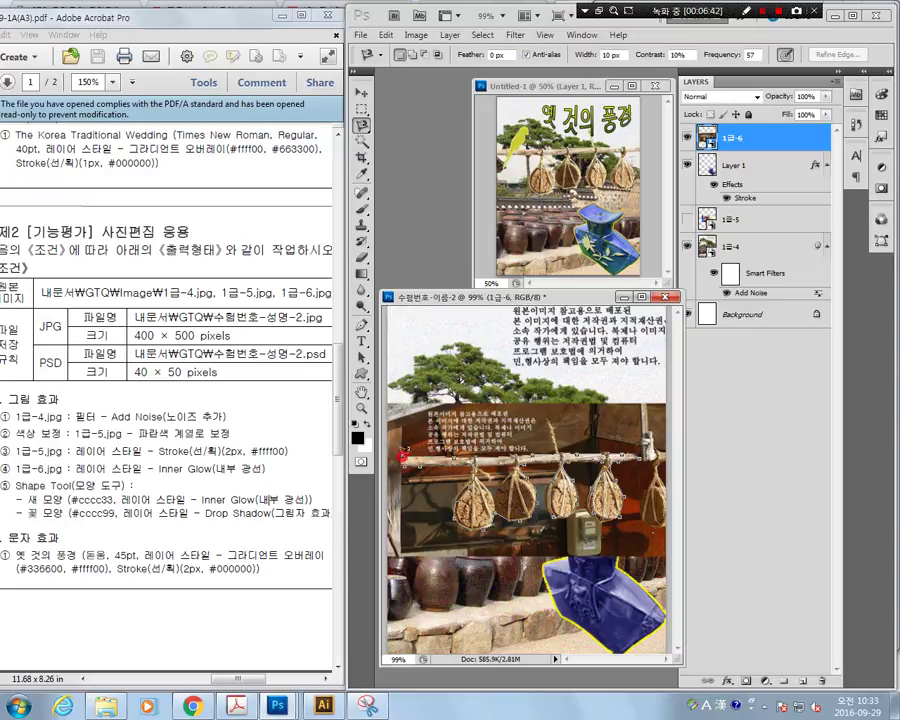
{"action": "double_click", "coordinate": [478, 515]}
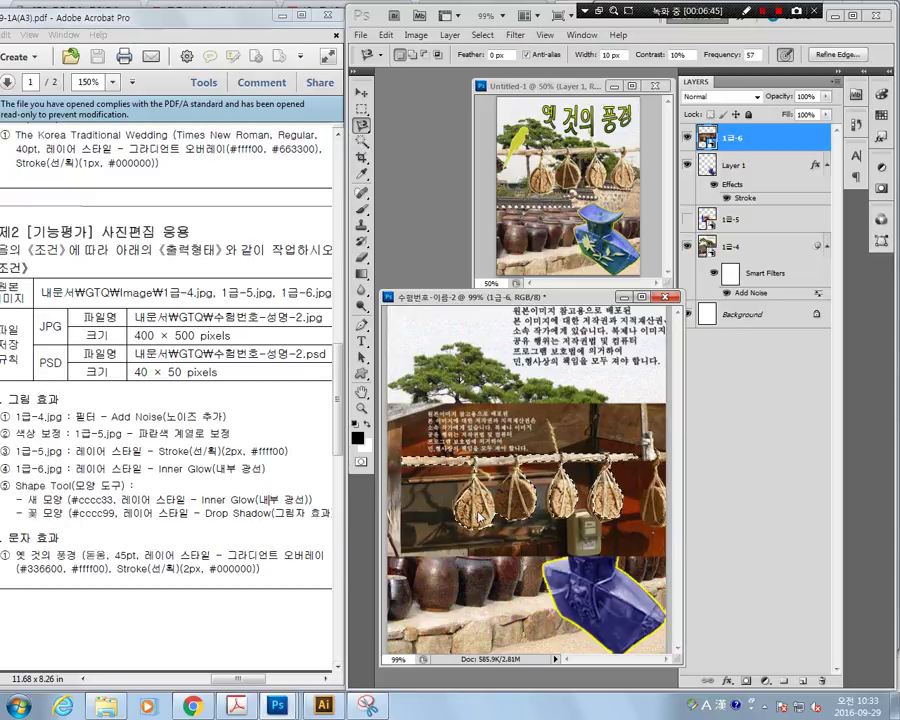
{"action": "right_click", "coordinate": [478, 512]}
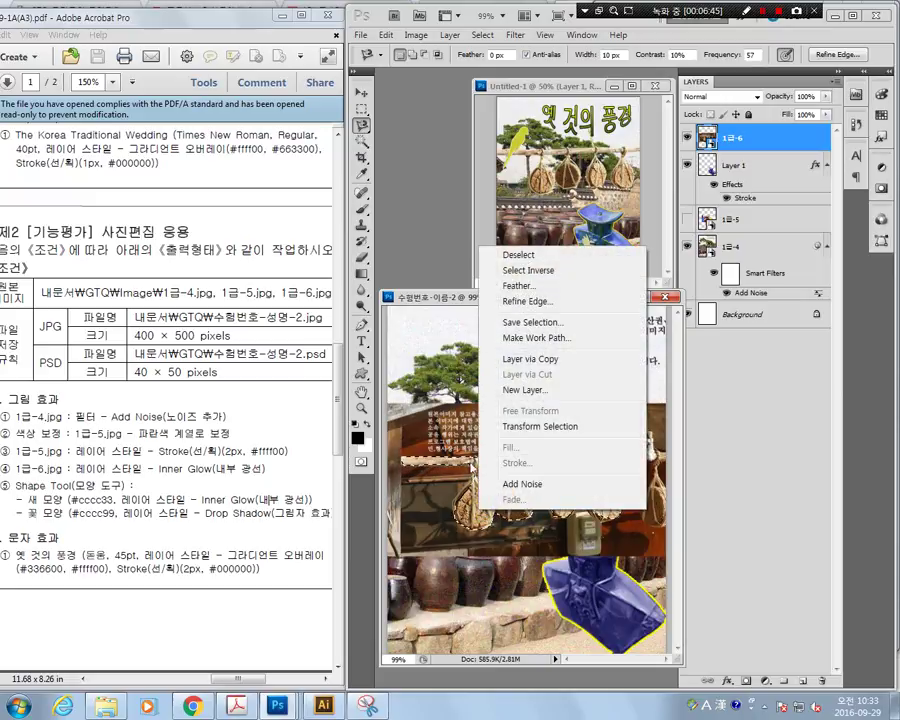
{"action": "left_click", "coordinate": [538, 362]}
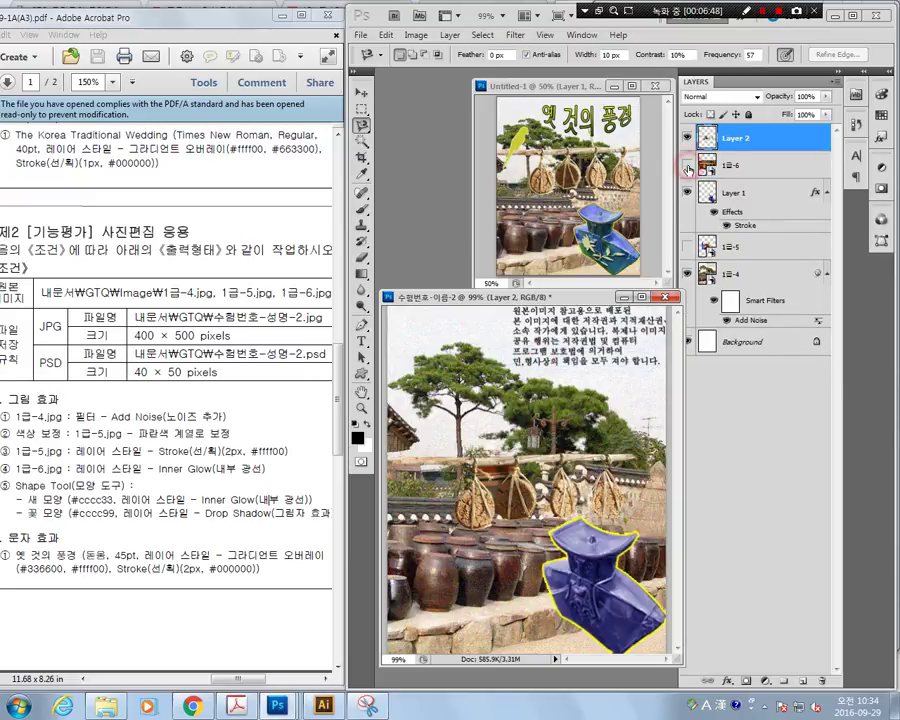
{"action": "left_click", "coordinate": [688, 170]}
Enlarge the cut-out pole and bundles proportionally to about 122% and move them up across the trees, as in the reference picture
{"action": "key", "text": "v"}
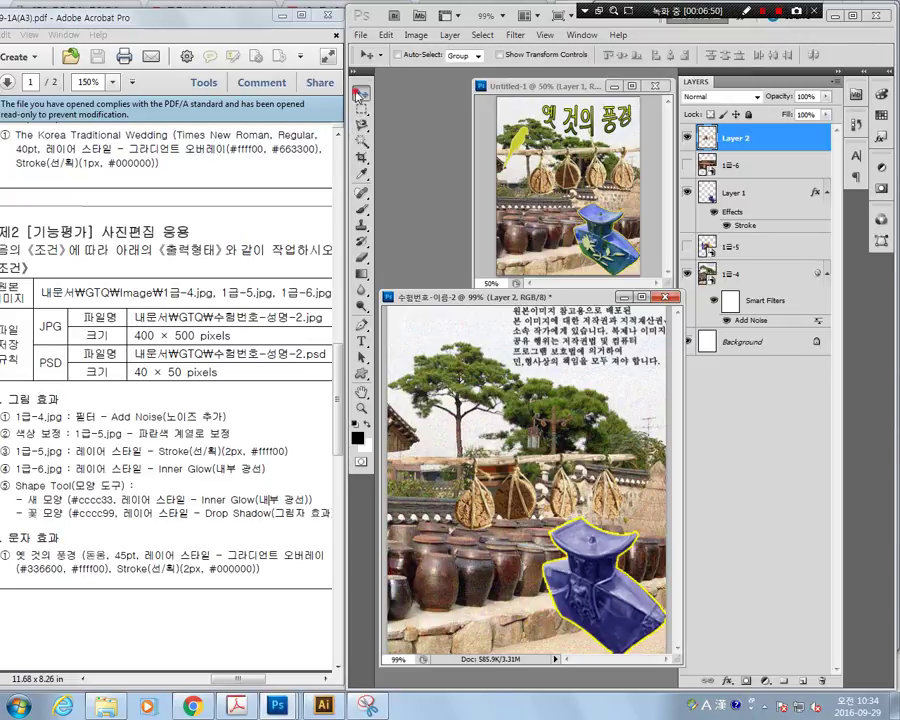
{"action": "left_click_drag", "start_coordinate": [519, 496], "coordinate": [502, 462]}
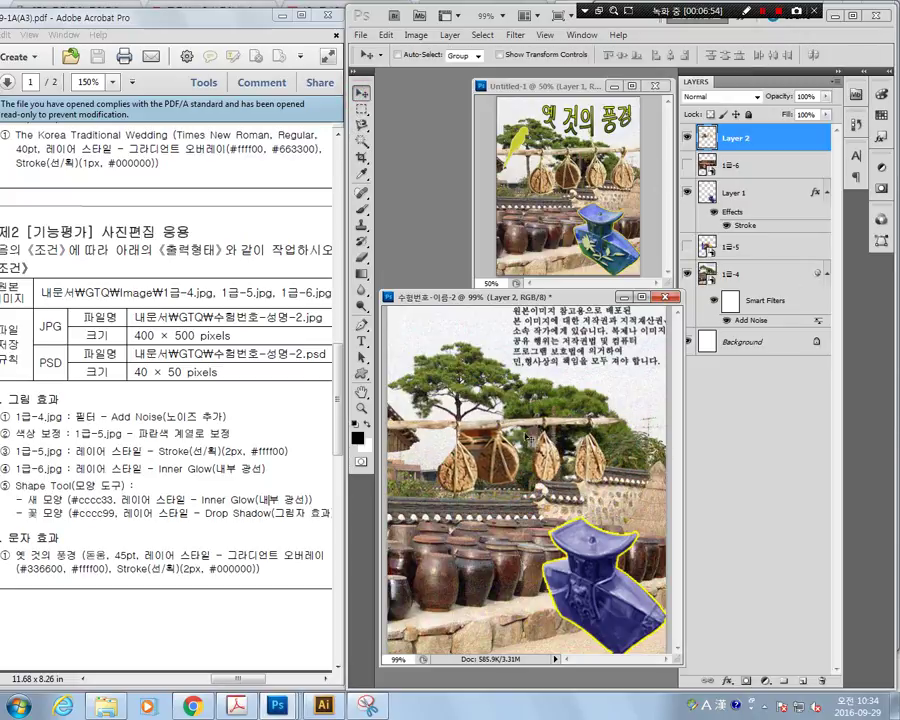
{"action": "left_click", "coordinate": [386, 34]}
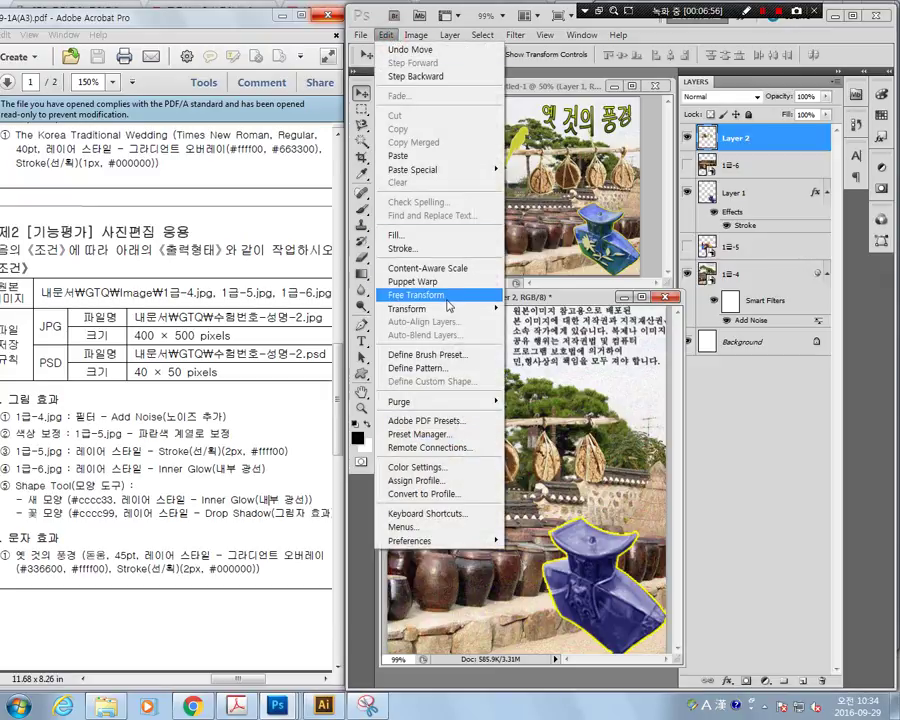
{"action": "left_click", "coordinate": [447, 295]}
{"action": "left_click_drag", "start_coordinate": [621, 490], "coordinate": [667, 532]}
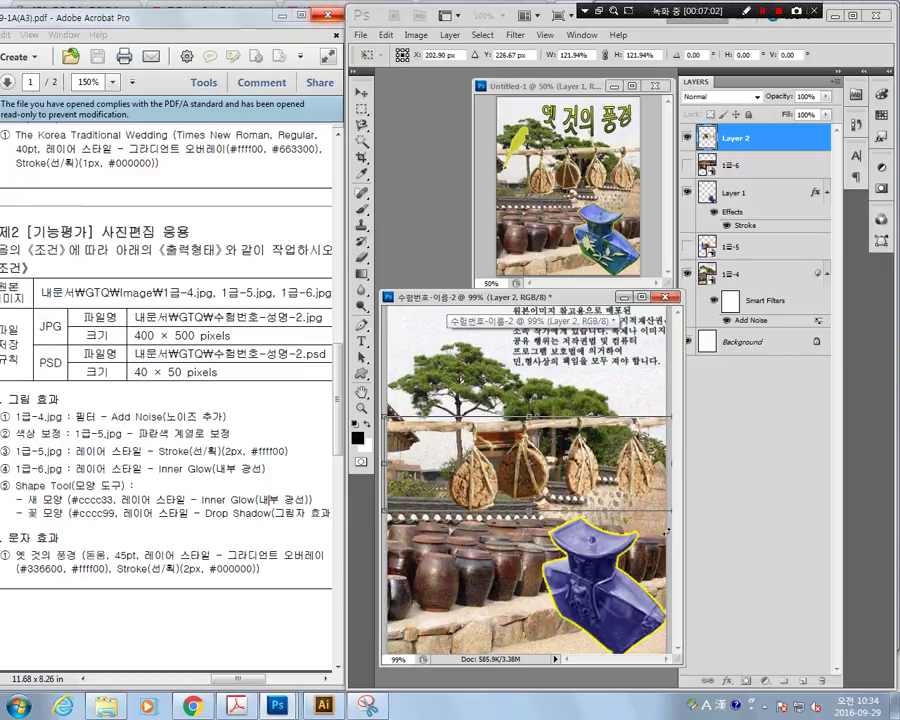
{"action": "key", "text": "Return"}
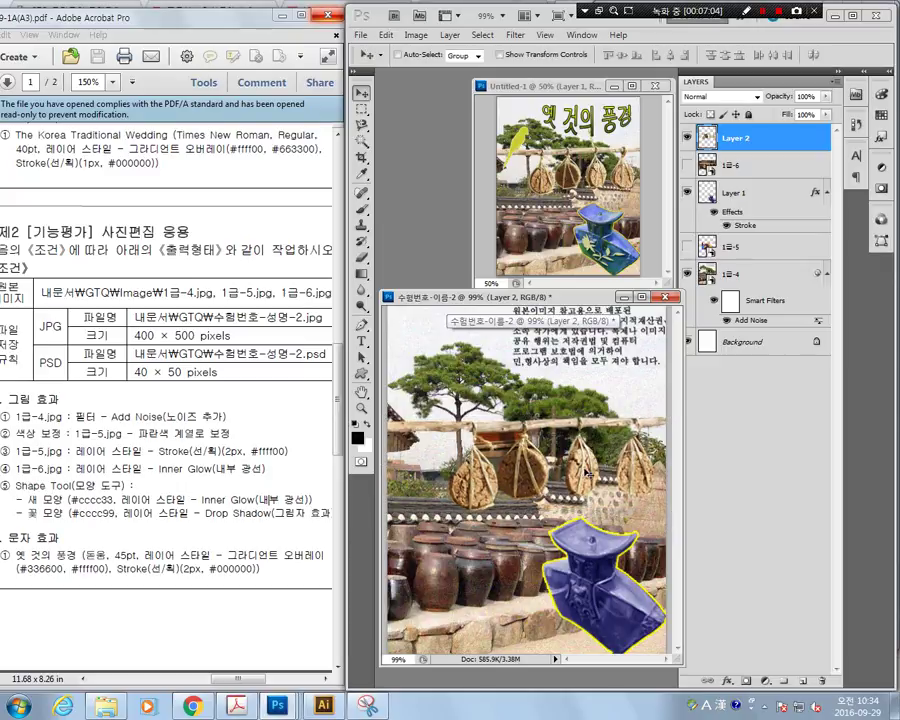
{"action": "left_click_drag", "start_coordinate": [586, 473], "coordinate": [584, 446]}
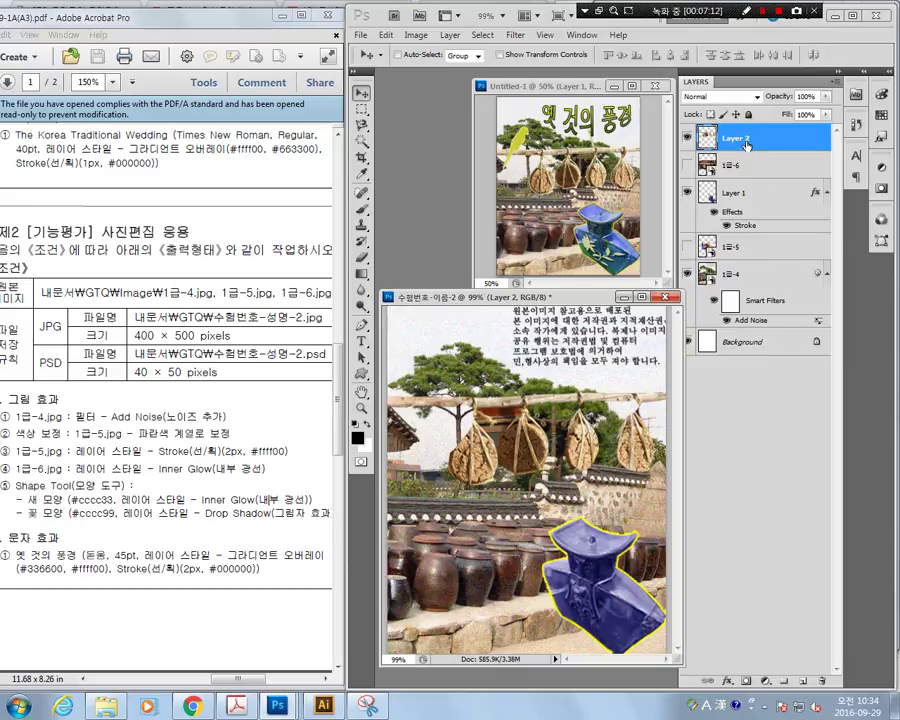
Apply an Inner Glow layer style with its default settings to the pole and bundles layer
{"action": "right_click", "coordinate": [745, 146]}
{"action": "left_click", "coordinate": [780, 166]}
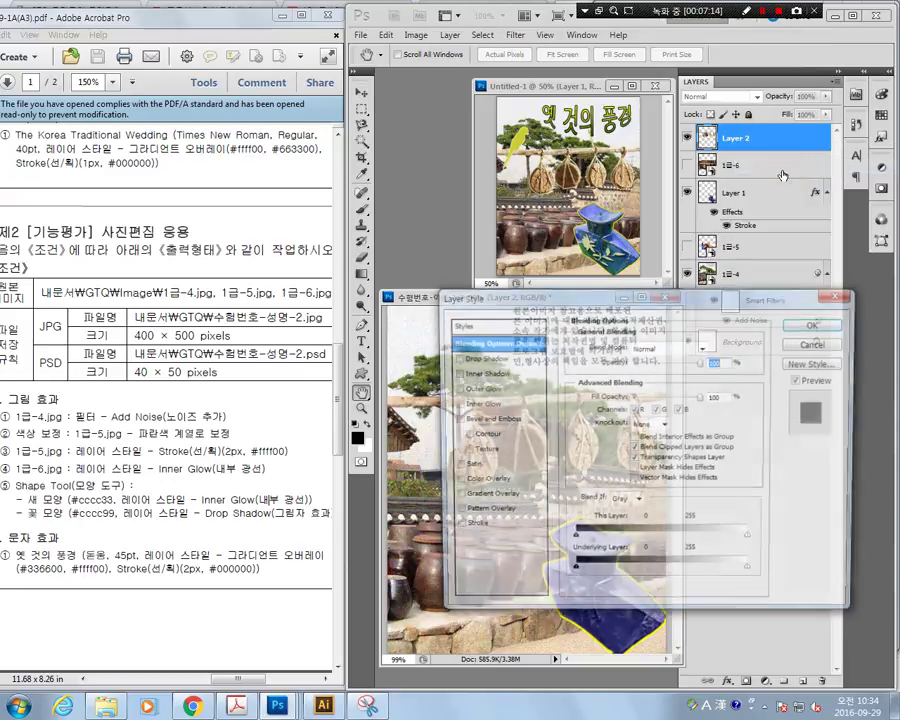
{"action": "left_click", "coordinate": [479, 405]}
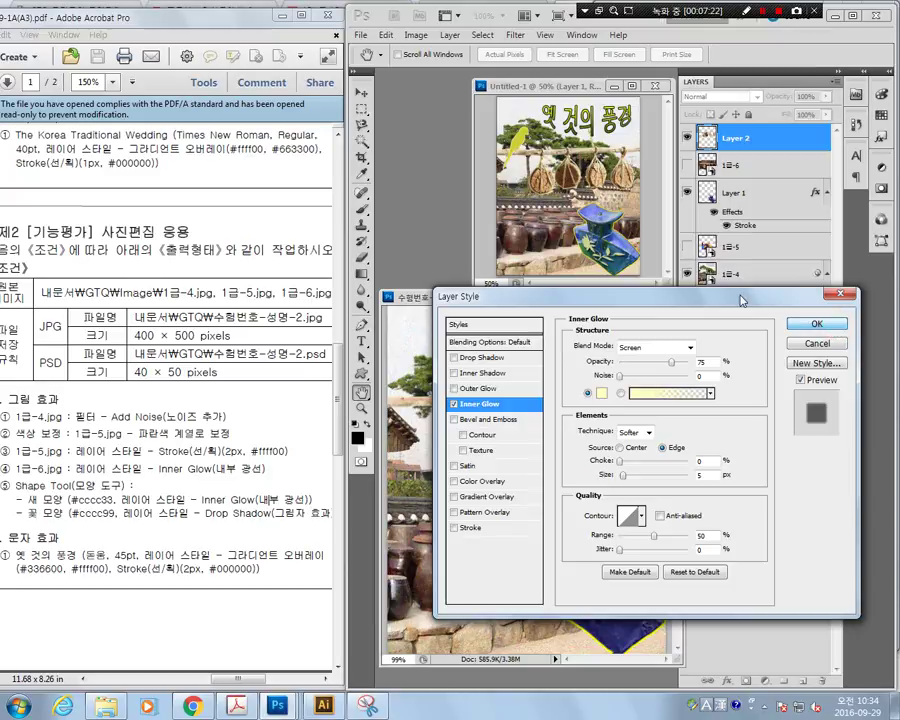
{"action": "left_click_drag", "start_coordinate": [740, 298], "coordinate": [722, 279]}
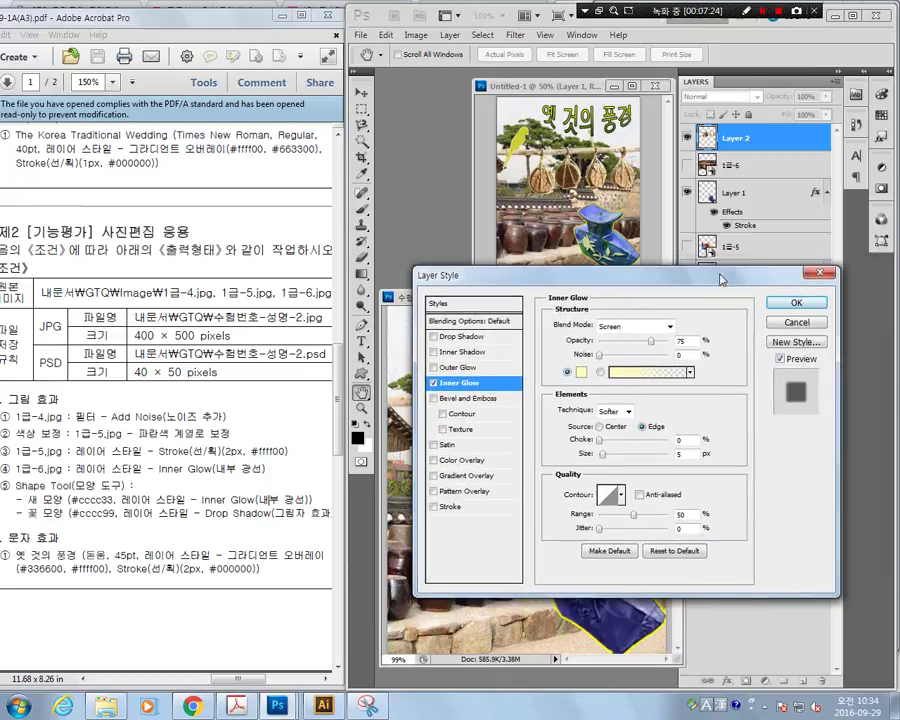
{"action": "left_click", "coordinate": [812, 307]}
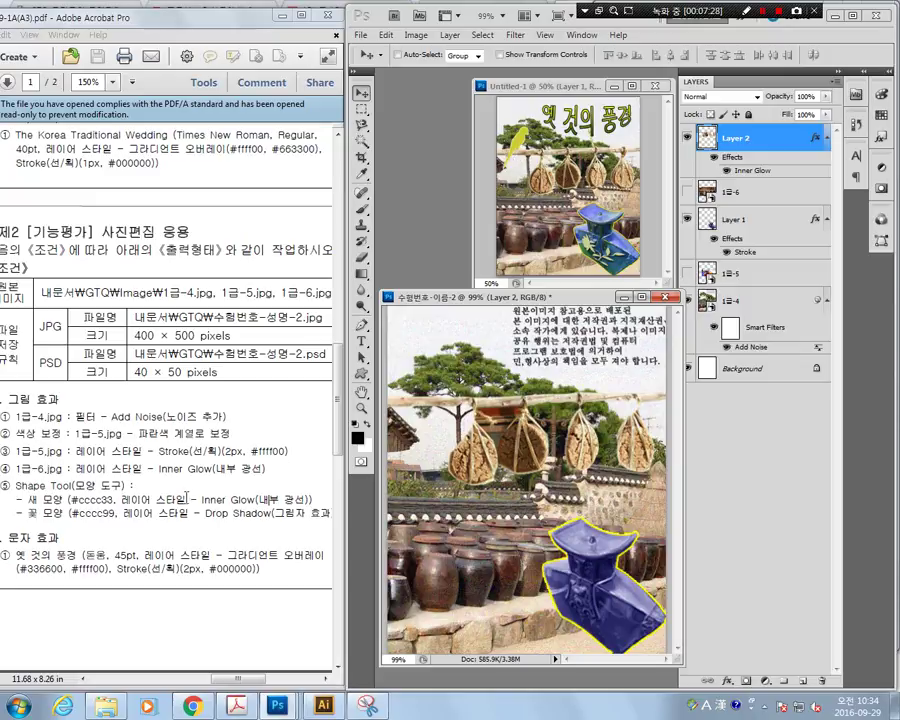
Check condition ⑤ in the PDF, then draw the bird custom shape over the tree near the pole's left end, as in the reference picture
{"action": "left_click_drag", "start_coordinate": [16, 484], "coordinate": [124, 486]}
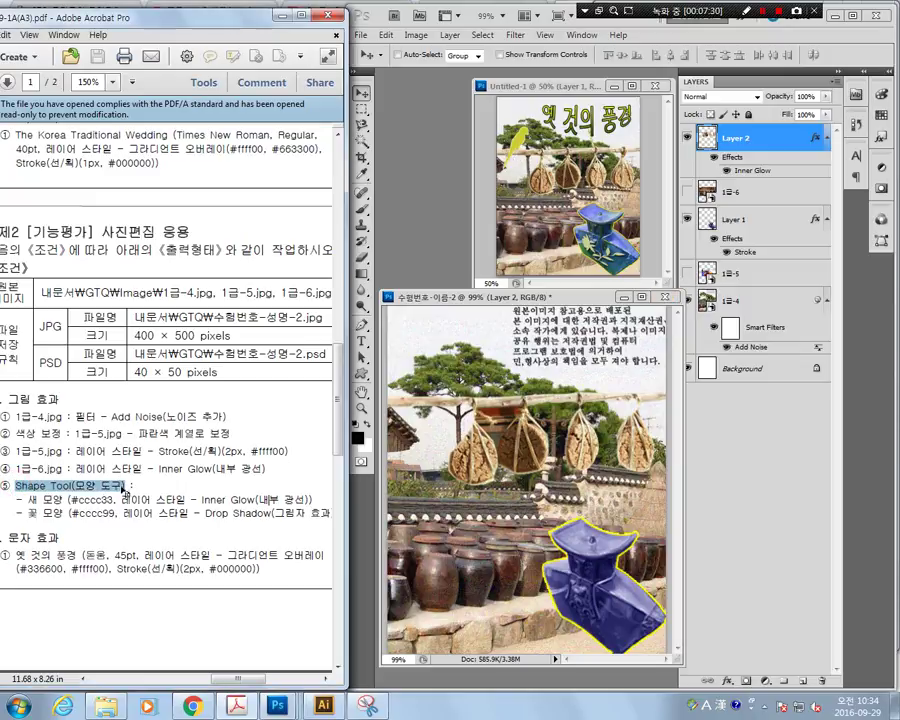
{"action": "left_click", "coordinate": [128, 506]}
{"action": "left_click_drag", "start_coordinate": [27, 497], "coordinate": [112, 513]}
{"action": "left_click", "coordinate": [158, 512]}
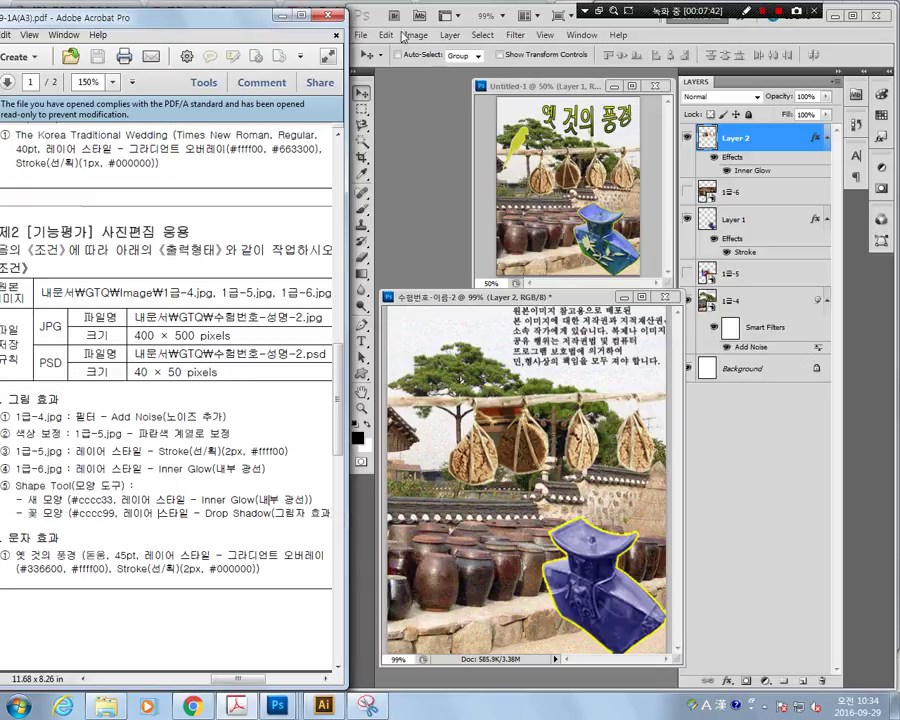
{"action": "left_click", "coordinate": [362, 374]}
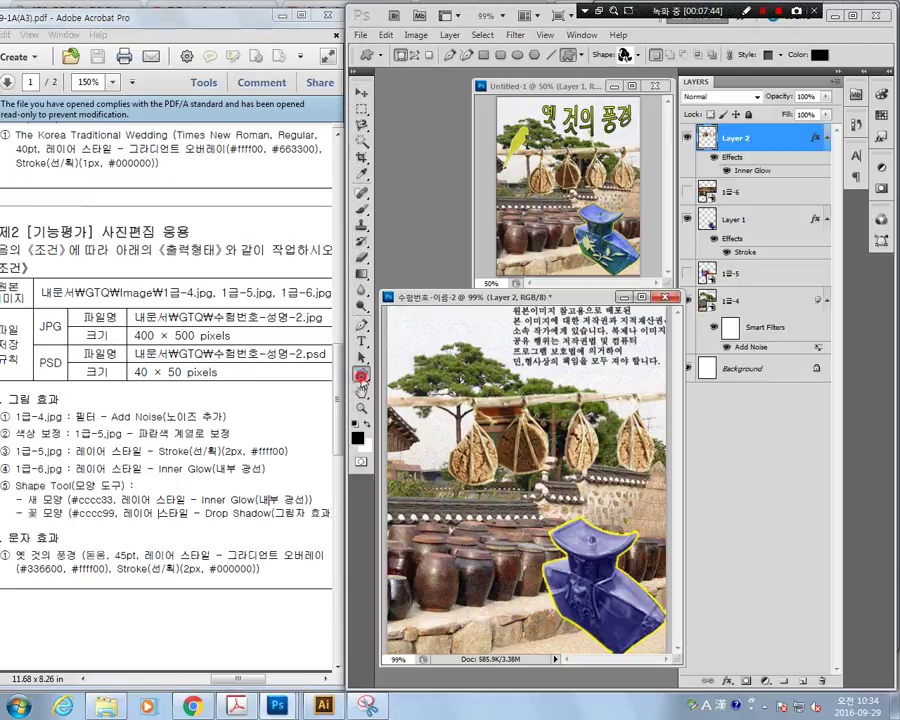
{"action": "left_click", "coordinate": [638, 58]}
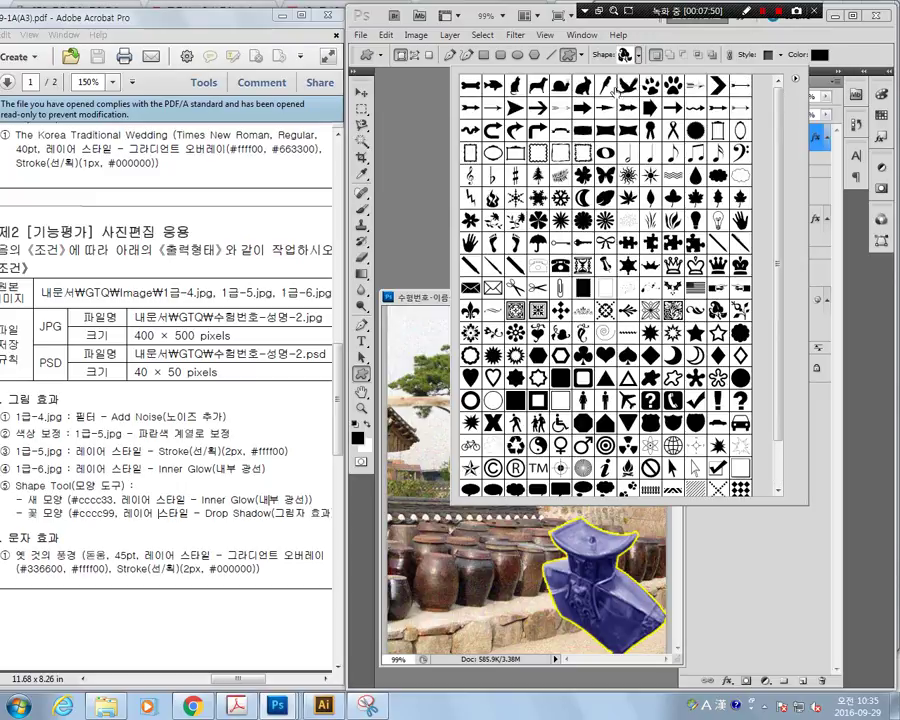
{"action": "double_click", "coordinate": [612, 88]}
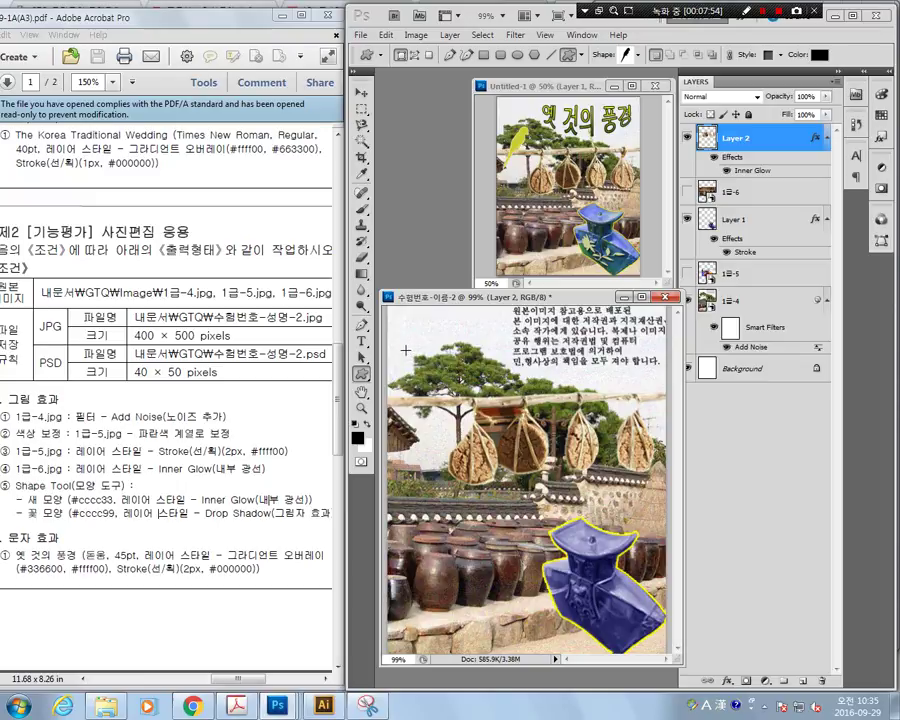
{"action": "left_click", "coordinate": [405, 350]}
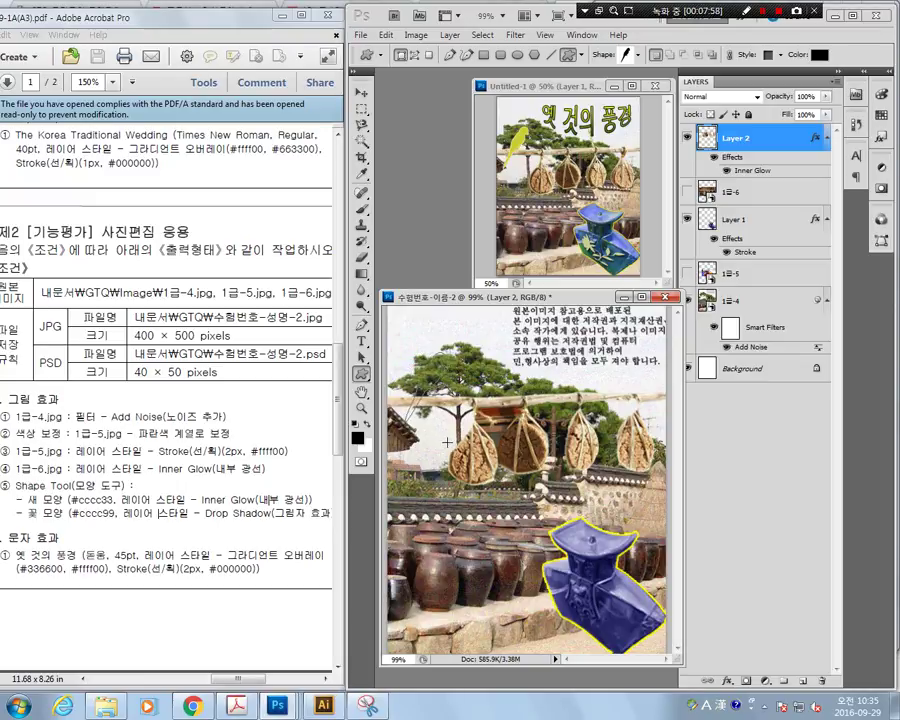
{"action": "left_click_drag", "start_coordinate": [447, 442], "coordinate": [438, 433]}
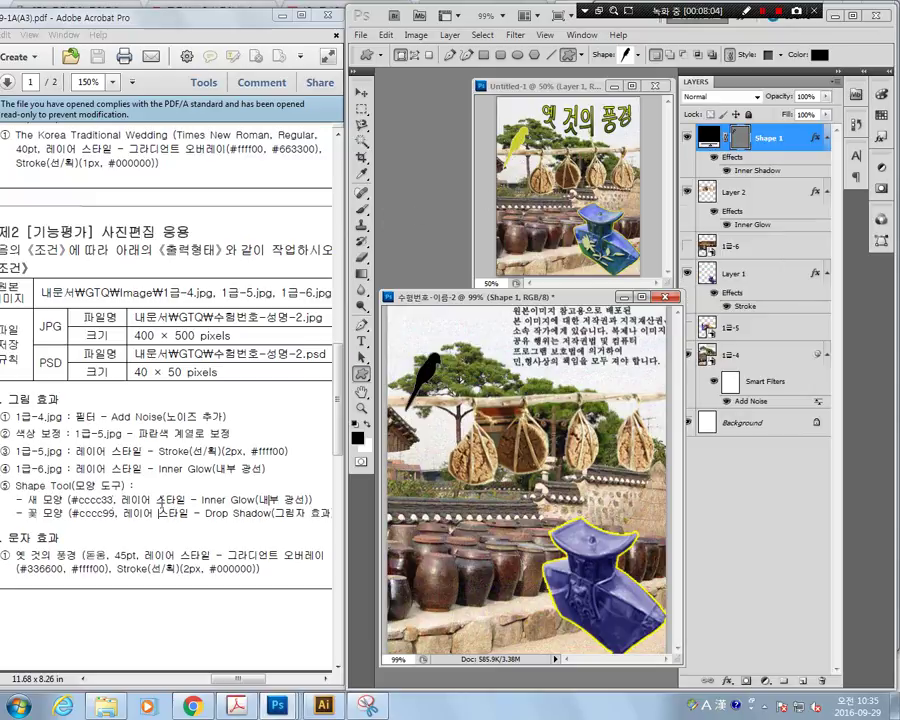
Set the bird shape's fill colour to #cccc33
{"action": "double_click", "coordinate": [709, 137]}
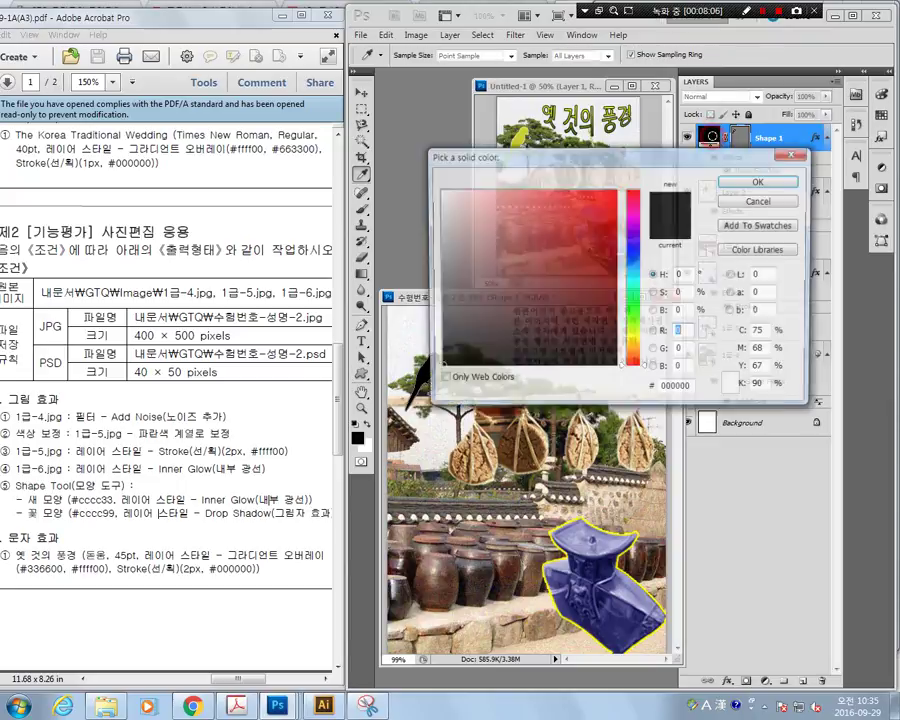
{"action": "left_click", "coordinate": [680, 390]}
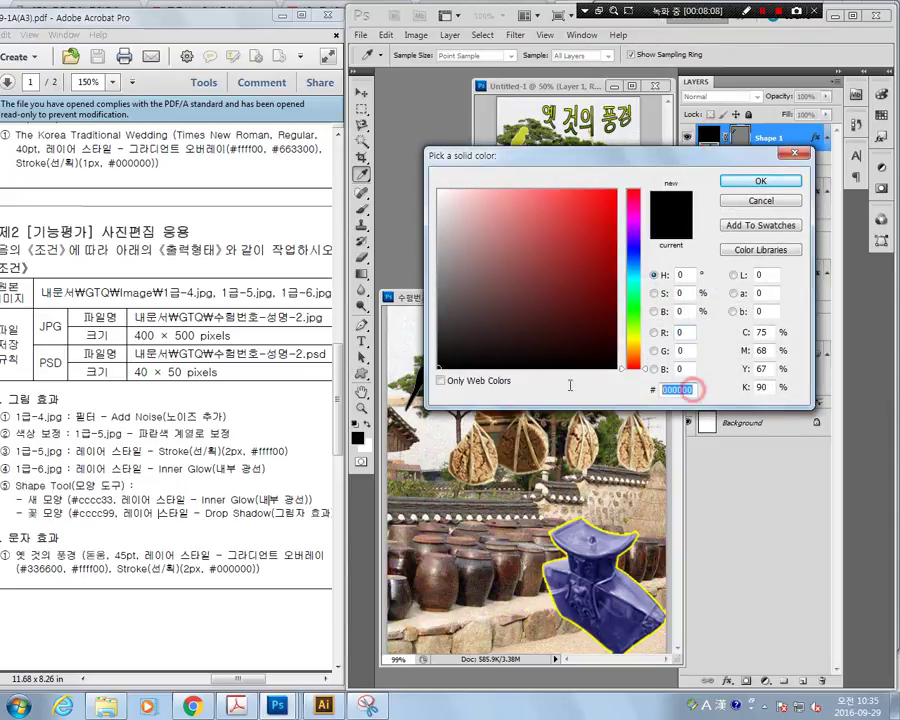
{"action": "type", "text": "cc"}
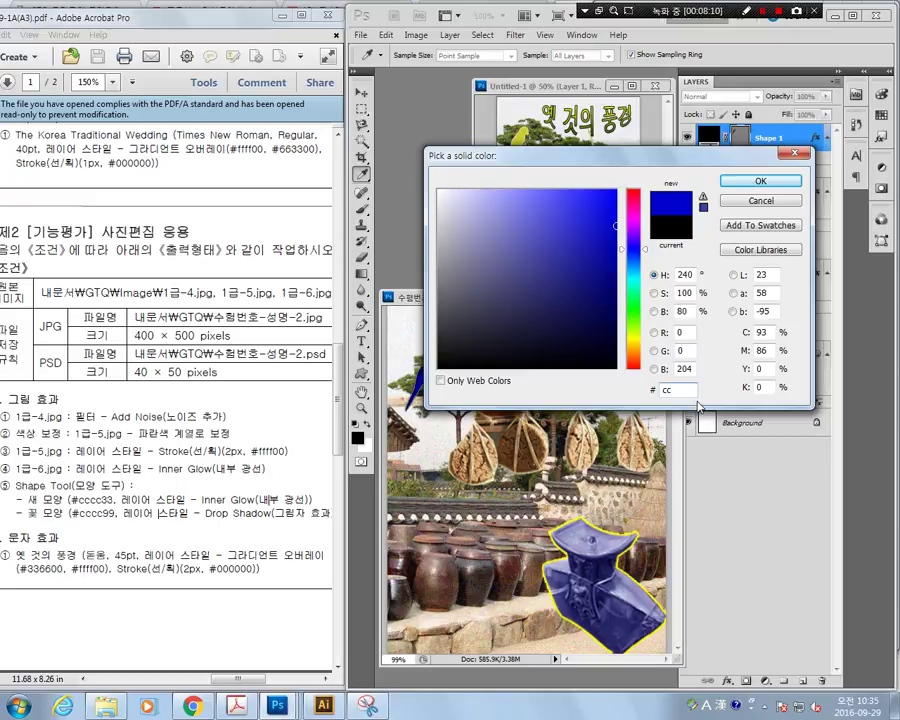
{"action": "type", "text": "cc33"}
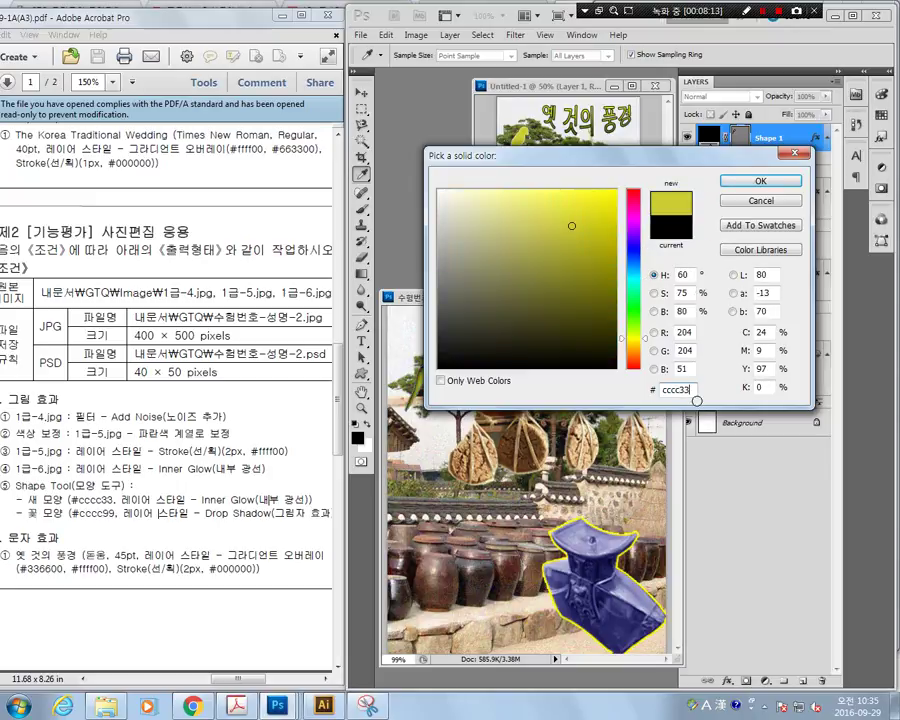
{"action": "key", "text": "Return"}
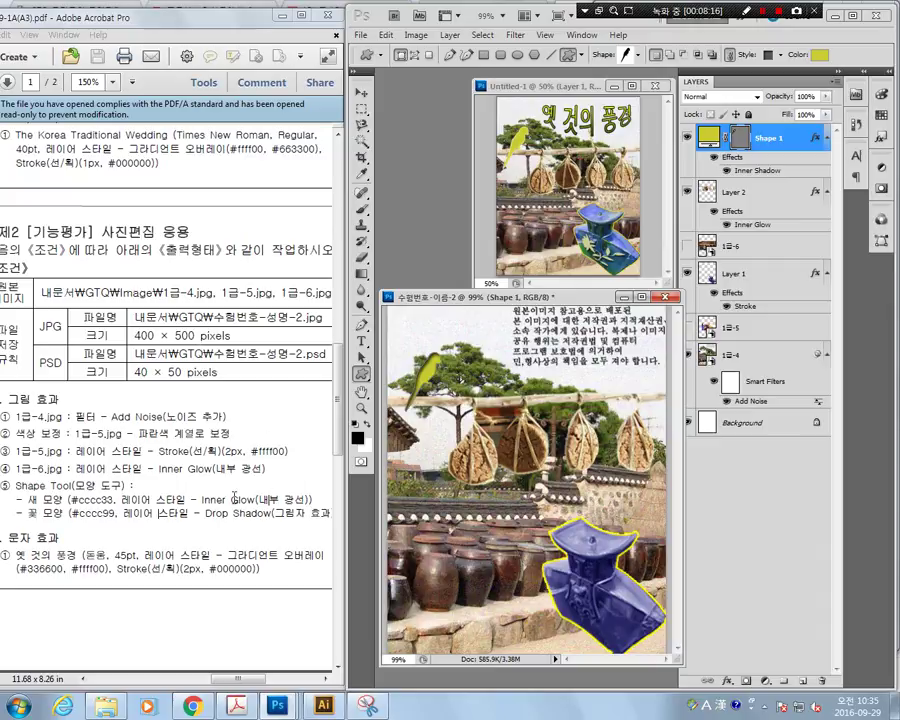
Replace the bird shape's Inner Shadow with a default Inner Glow and delete the leftover Inner Shadow entry from its layer effects
{"action": "double_click", "coordinate": [735, 163]}
{"action": "left_click", "coordinate": [432, 352]}
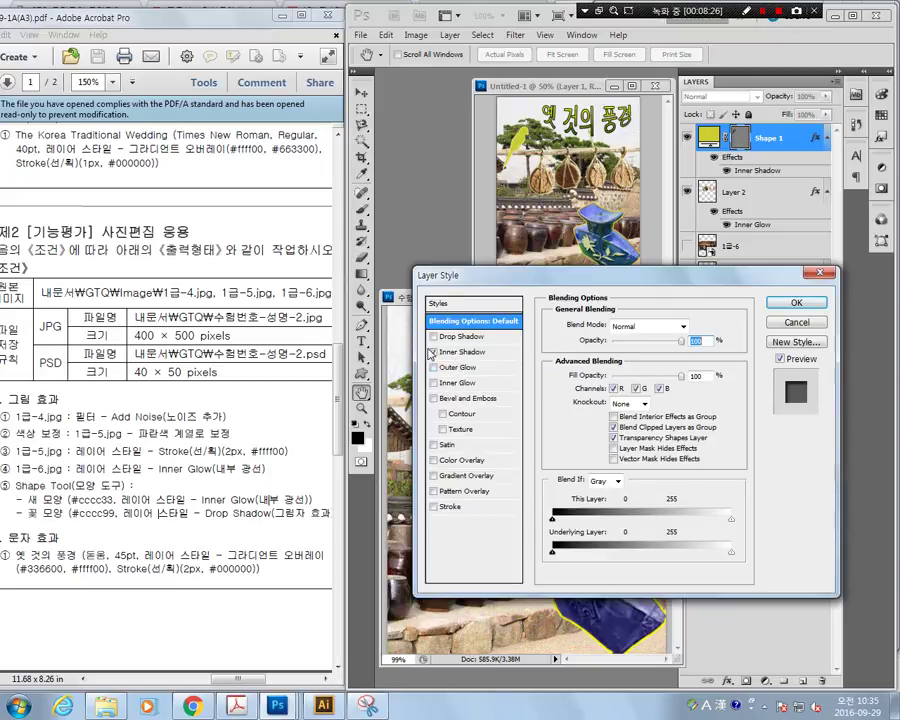
{"action": "left_click", "coordinate": [433, 352]}
{"action": "left_click", "coordinate": [434, 383]}
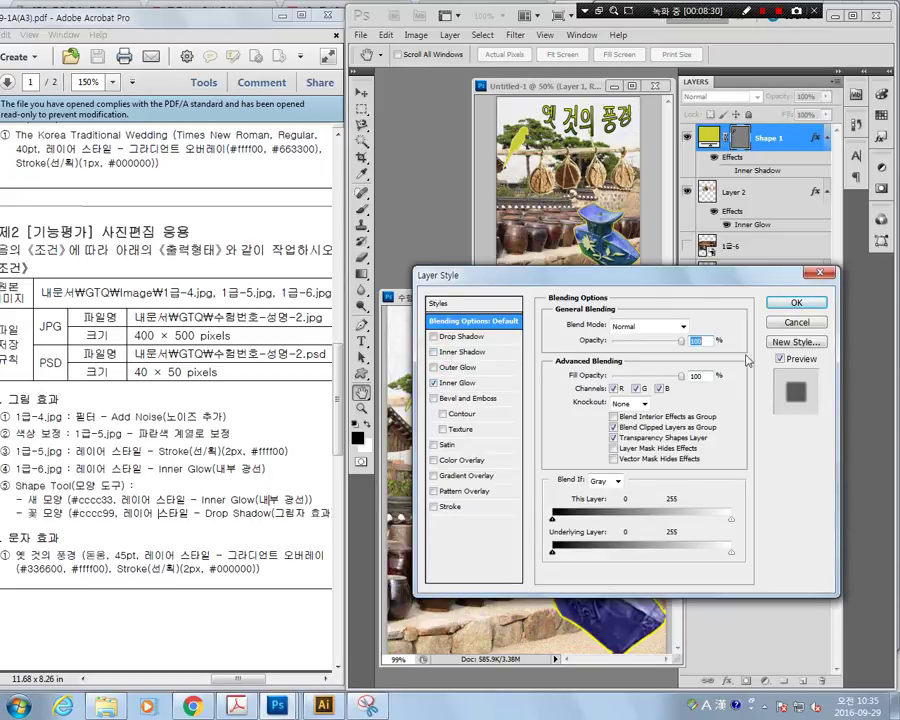
{"action": "left_click", "coordinate": [803, 304]}
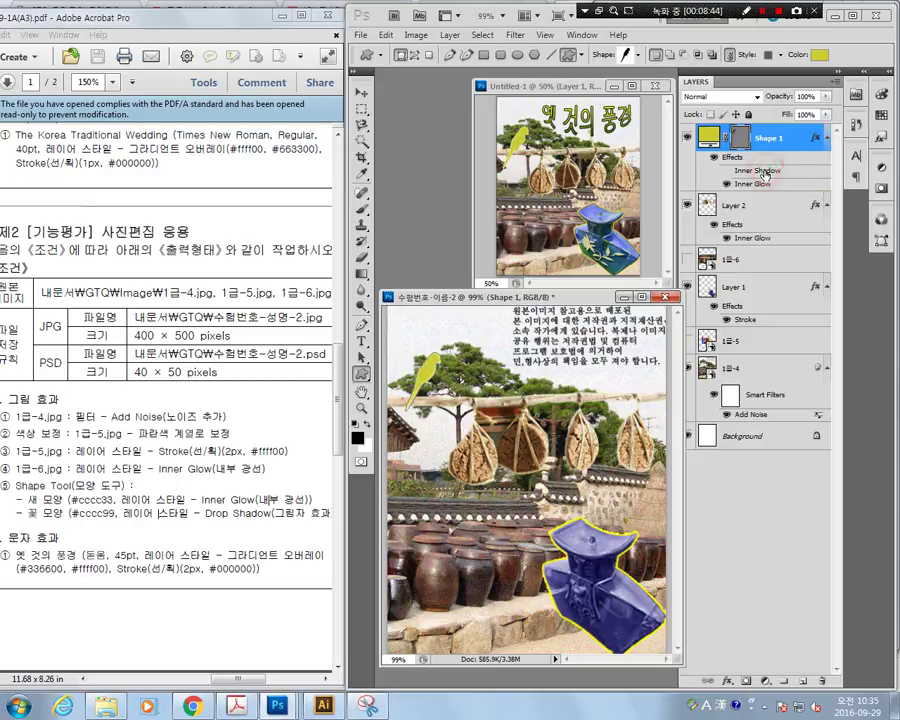
{"action": "left_click_drag", "start_coordinate": [766, 173], "coordinate": [814, 604]}
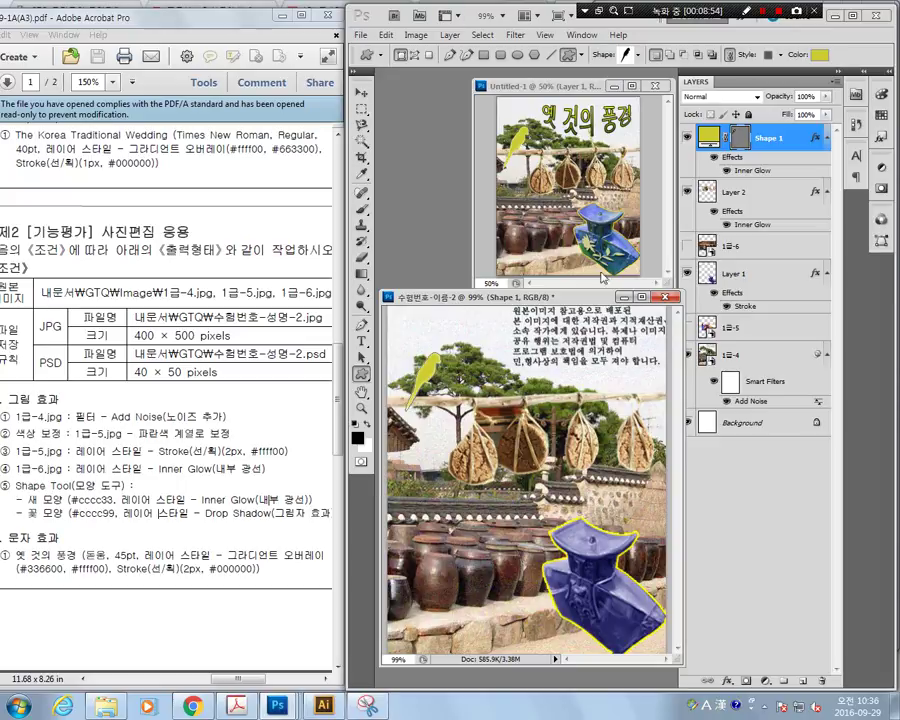
Draw the flower custom shape with a leafy stem over the jars, just left of the blue bottle
{"action": "left_click", "coordinate": [637, 55]}
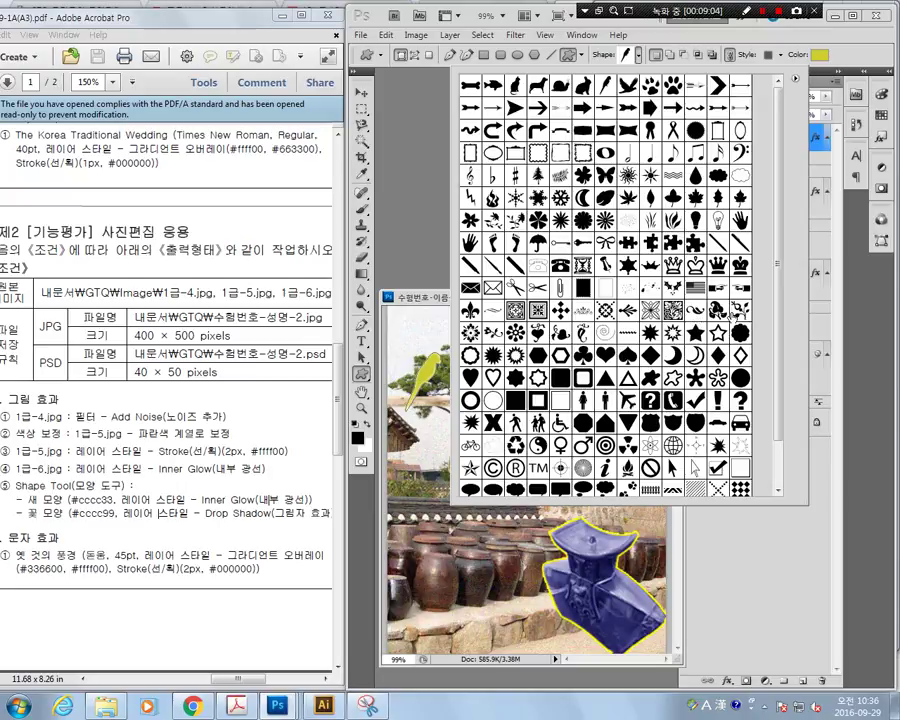
{"action": "left_click", "coordinate": [637, 56]}
{"action": "left_click", "coordinate": [637, 56]}
{"action": "left_click", "coordinate": [518, 224]}
{"action": "double_click", "coordinate": [519, 223]}
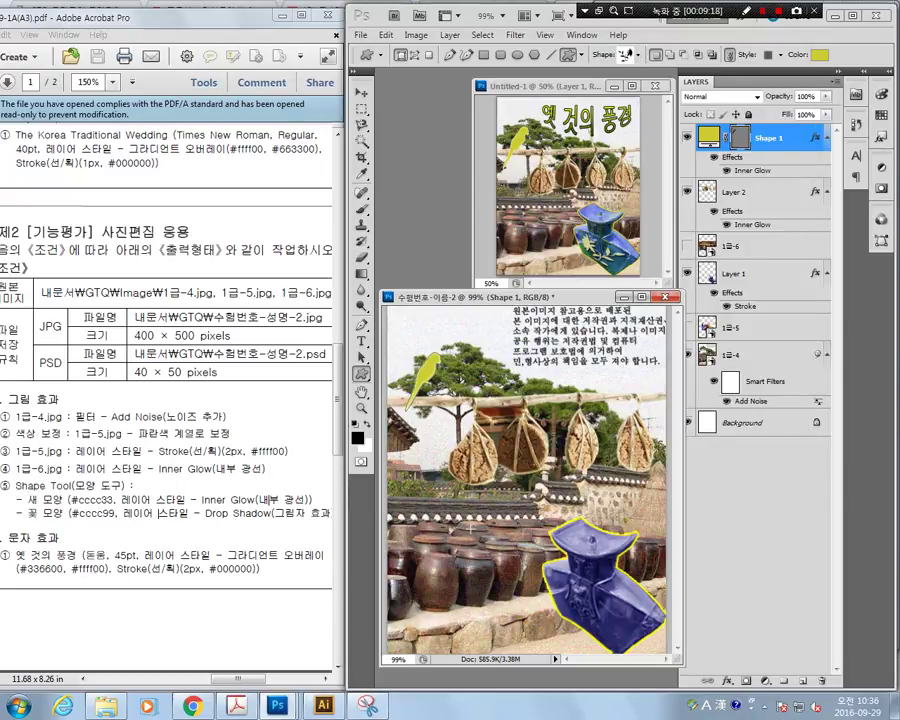
{"action": "left_click_drag", "start_coordinate": [472, 553], "coordinate": [556, 624]}
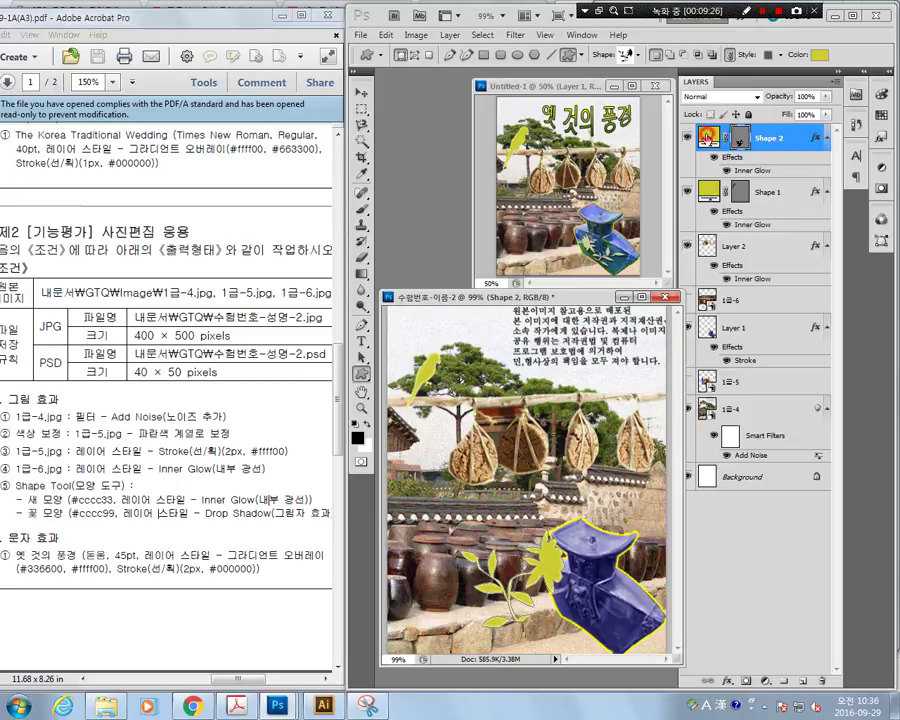
Set the flower shape's fill colour to #cccc99
{"action": "double_click", "coordinate": [709, 137]}
{"action": "left_click_drag", "start_coordinate": [680, 389], "coordinate": [700, 395]}
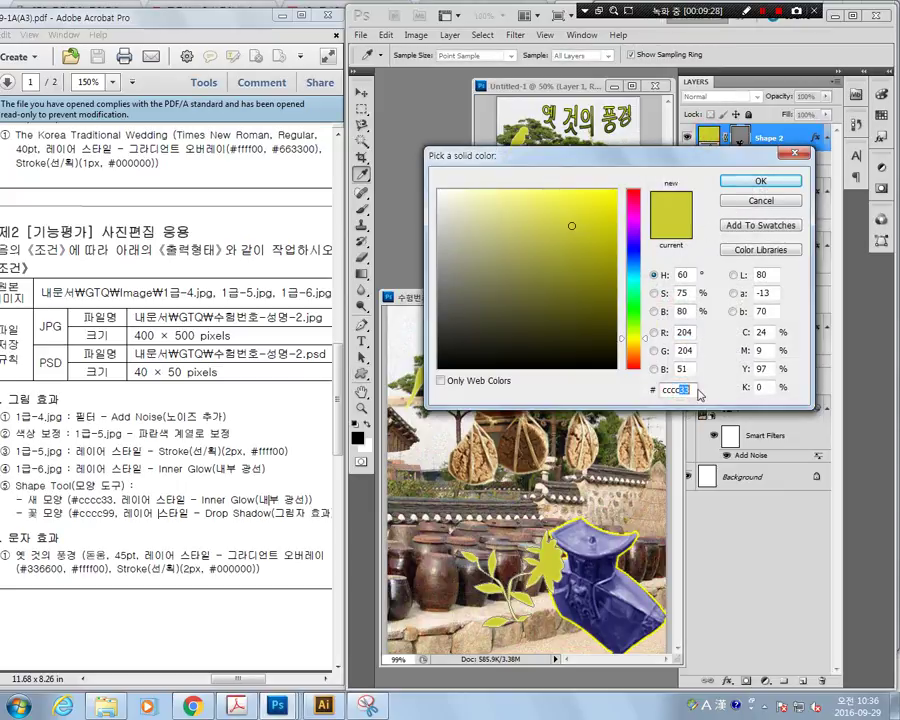
{"action": "type", "text": "99"}
{"action": "key", "text": "Return"}
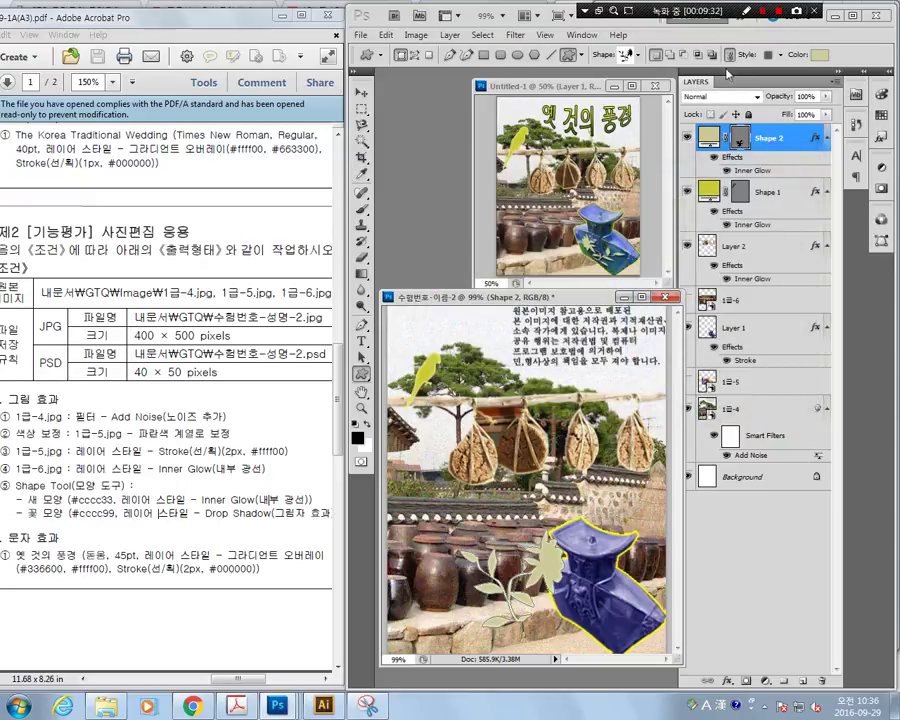
Replace the flower shape's Inner Glow with a default Drop Shadow and delete the leftover Inner Glow entry from its layer effects
{"action": "key", "text": "h"}
{"action": "left_click", "coordinate": [747, 170]}
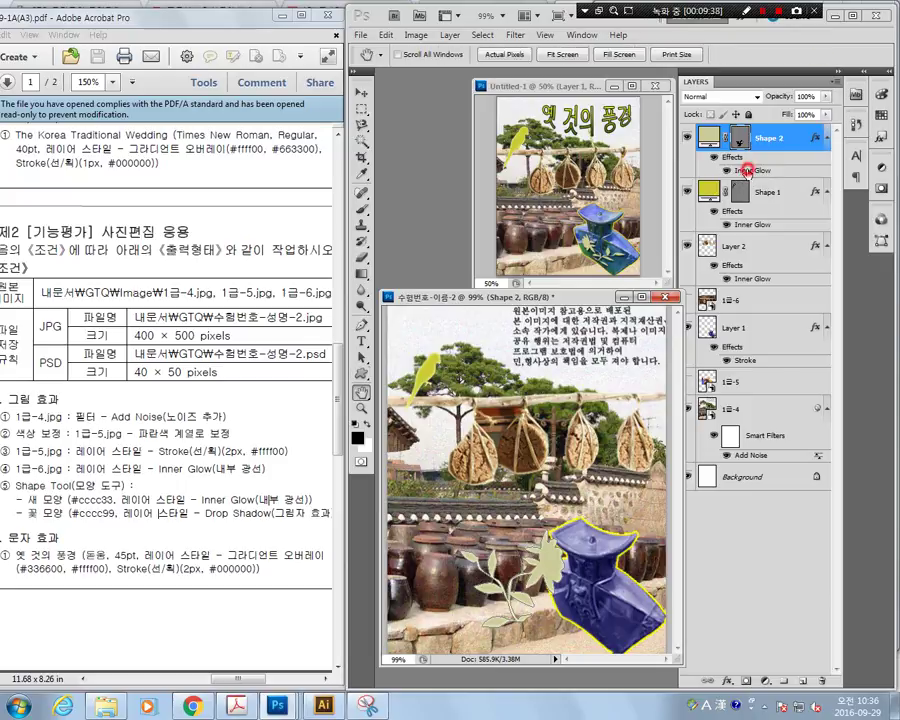
{"action": "double_click", "coordinate": [747, 170]}
{"action": "left_click", "coordinate": [434, 384]}
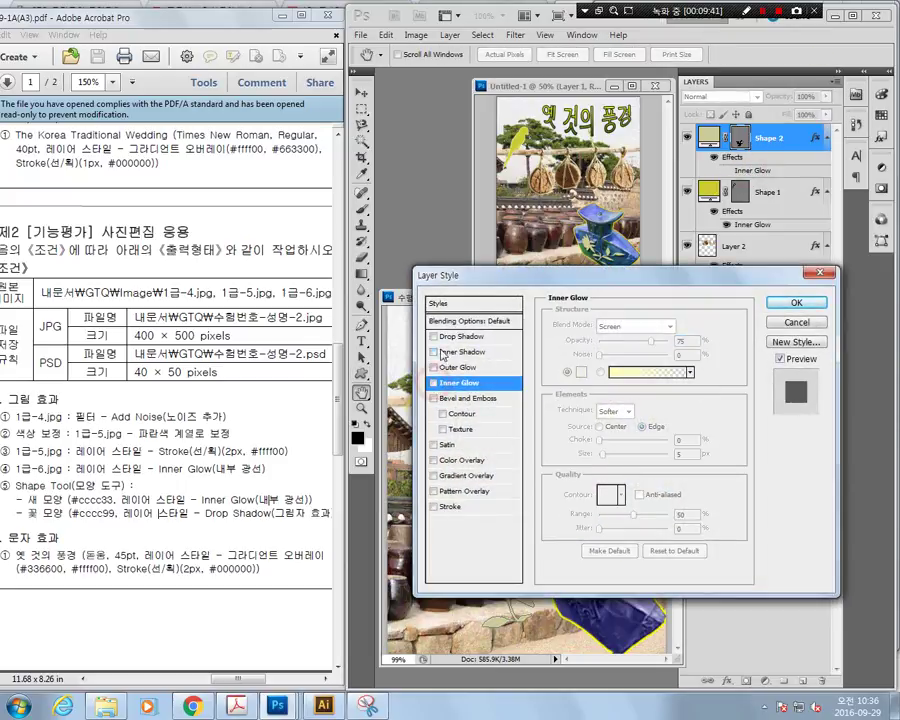
{"action": "left_click", "coordinate": [444, 337]}
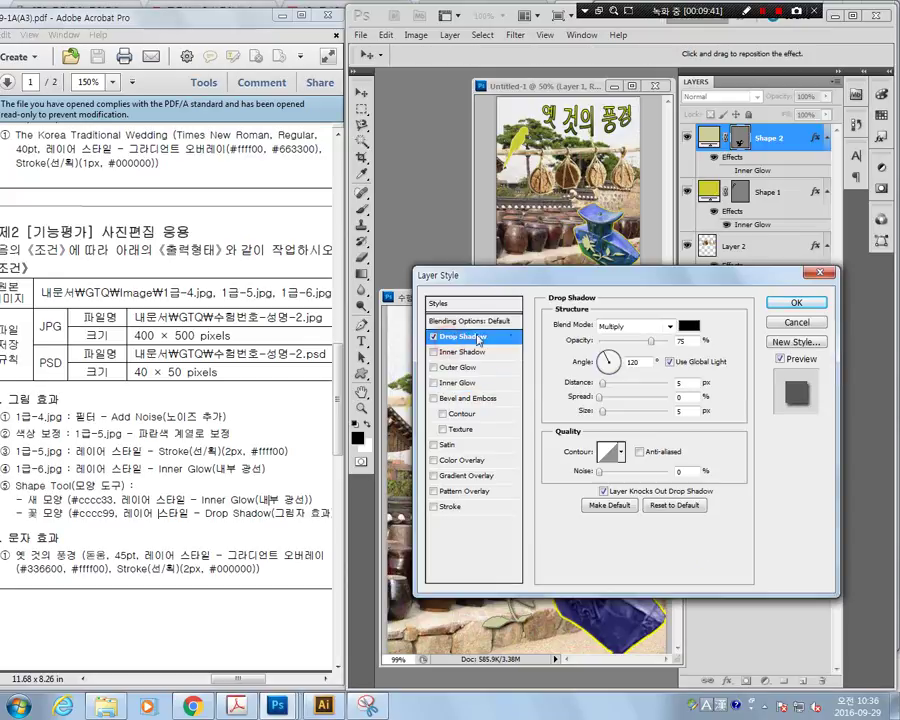
{"action": "left_click", "coordinate": [796, 303]}
{"action": "left_click_drag", "start_coordinate": [759, 182], "coordinate": [822, 686]}
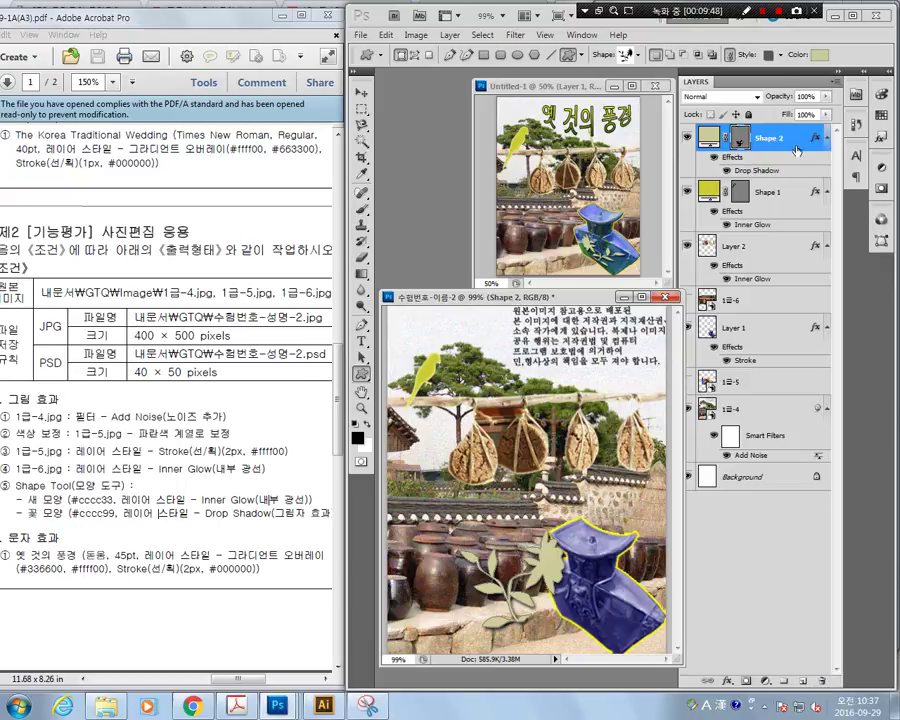
Start a free transform on the flower shape's path and flip it horizontally
{"action": "left_click", "coordinate": [385, 35]}
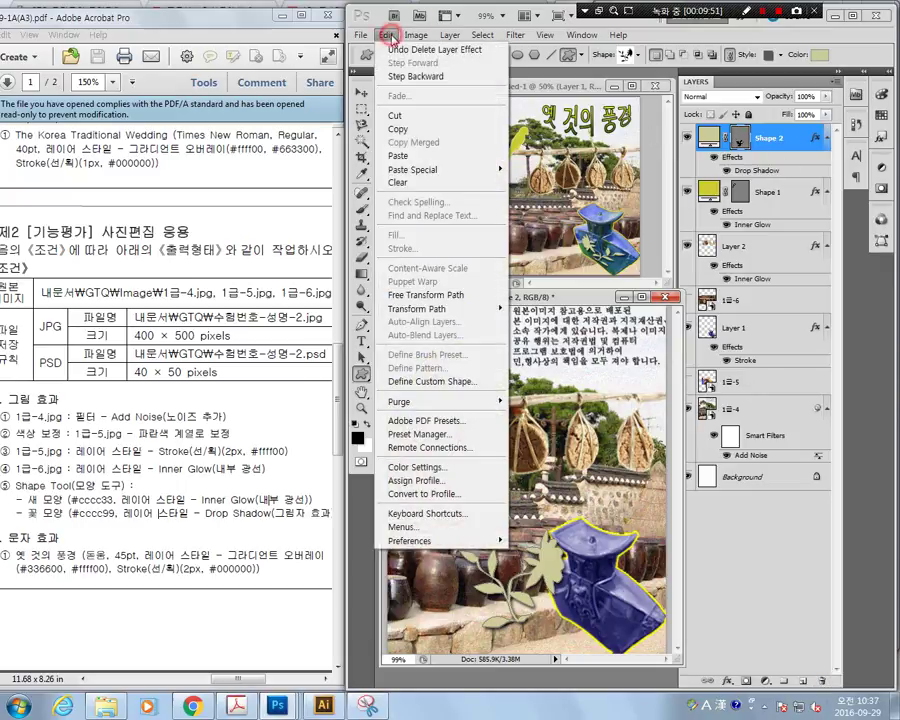
{"action": "left_click", "coordinate": [422, 296]}
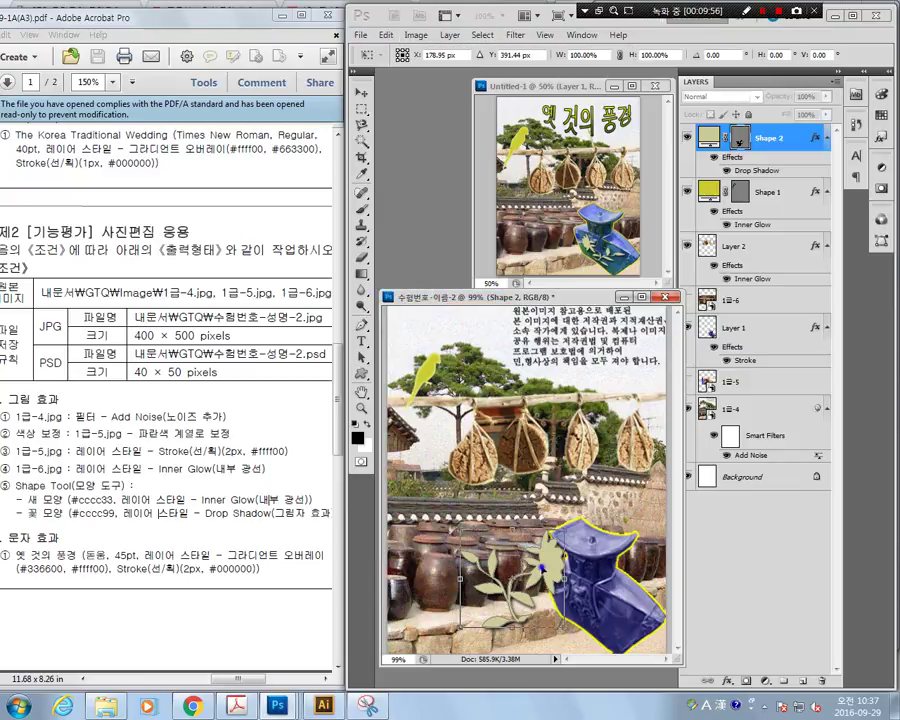
{"action": "right_click", "coordinate": [541, 569]}
{"action": "left_click", "coordinate": [596, 541]}
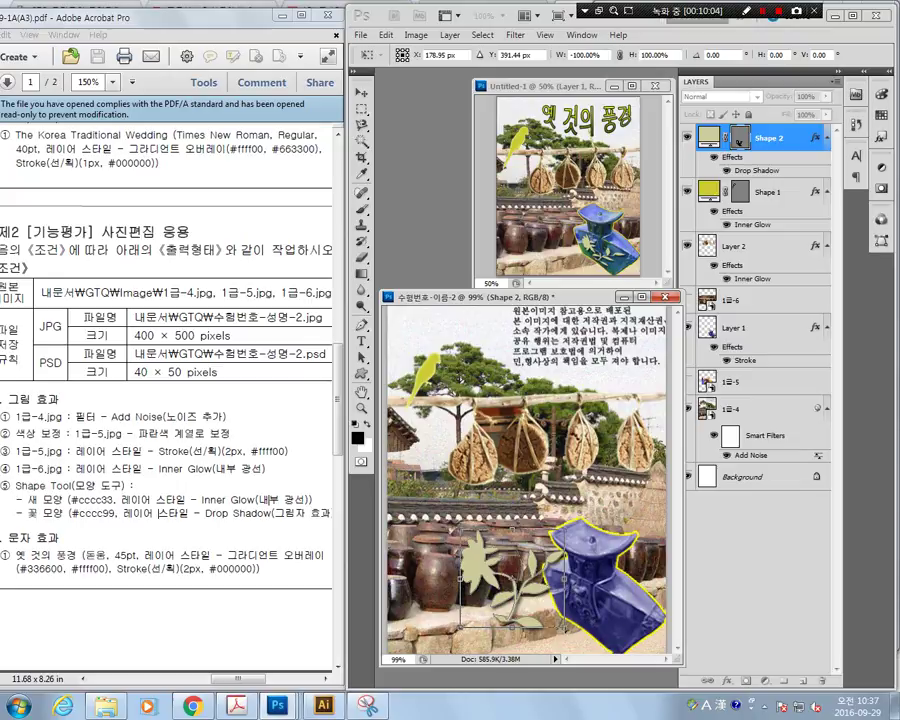
Distort the flower shape corner by corner until it fits the slanted front of the blue bottle, and commit the transform
{"action": "left_click_drag", "start_coordinate": [565, 628], "coordinate": [622, 641]}
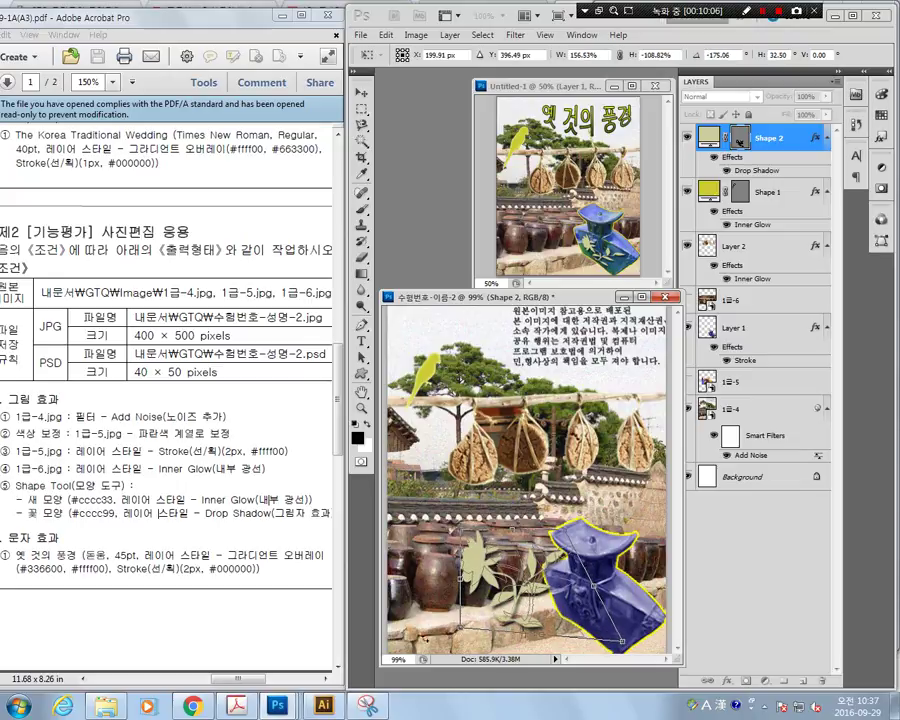
{"action": "left_click_drag", "start_coordinate": [464, 636], "coordinate": [510, 577]}
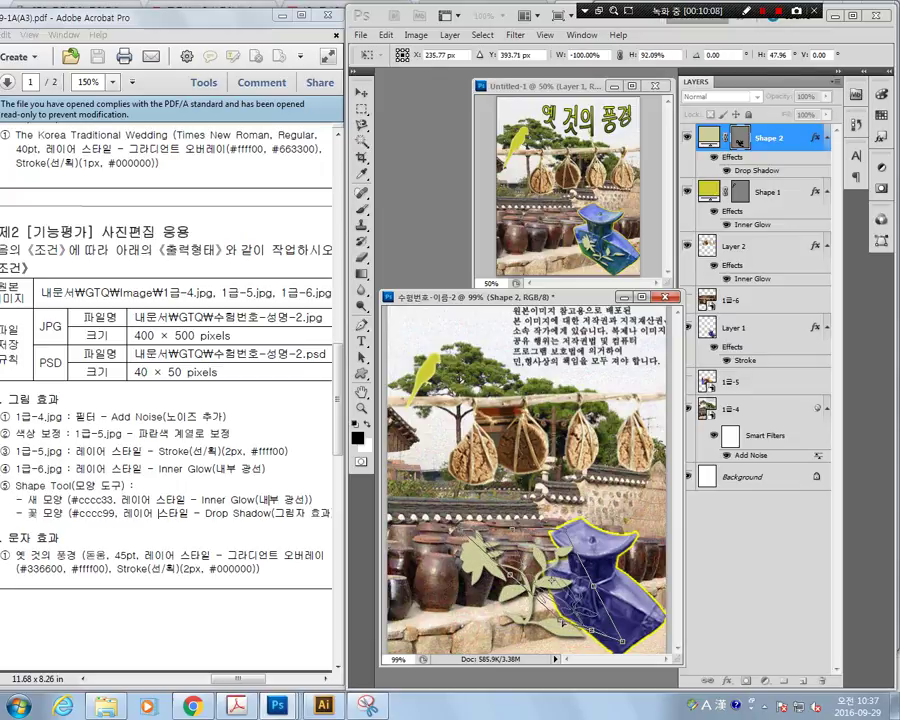
{"action": "left_click_drag", "start_coordinate": [626, 612], "coordinate": [646, 606]}
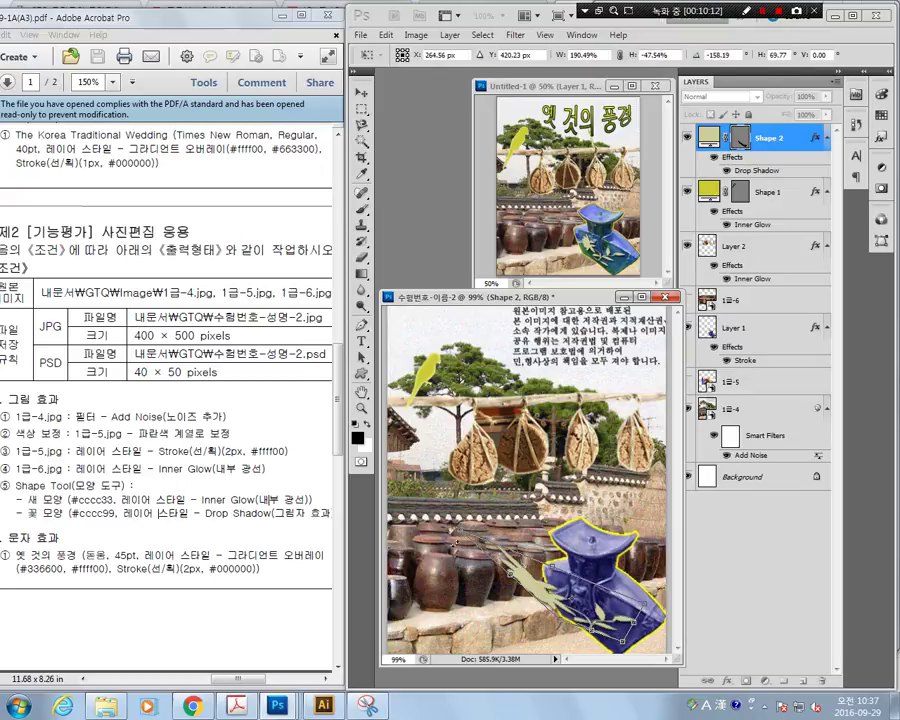
{"action": "left_click_drag", "start_coordinate": [459, 528], "coordinate": [556, 574]}
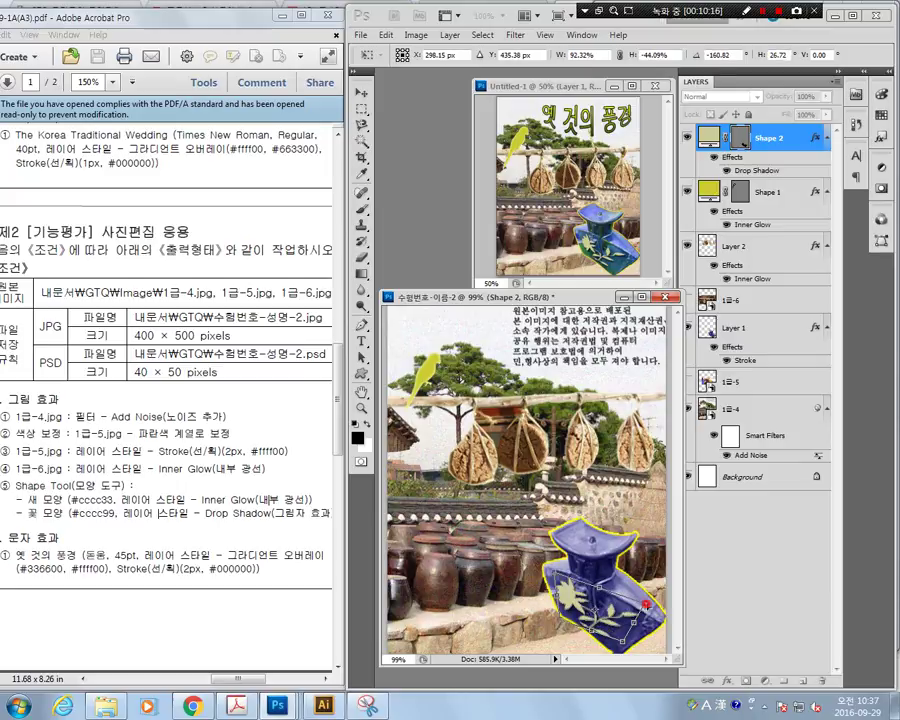
{"action": "left_click_drag", "start_coordinate": [646, 605], "coordinate": [620, 644]}
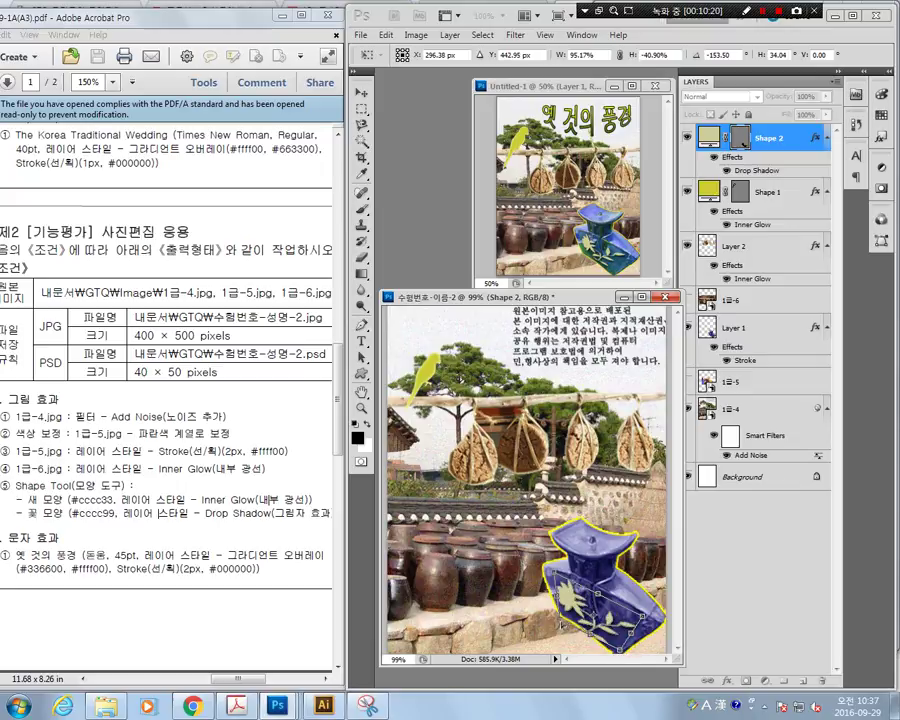
{"action": "left_click_drag", "start_coordinate": [561, 625], "coordinate": [565, 614]}
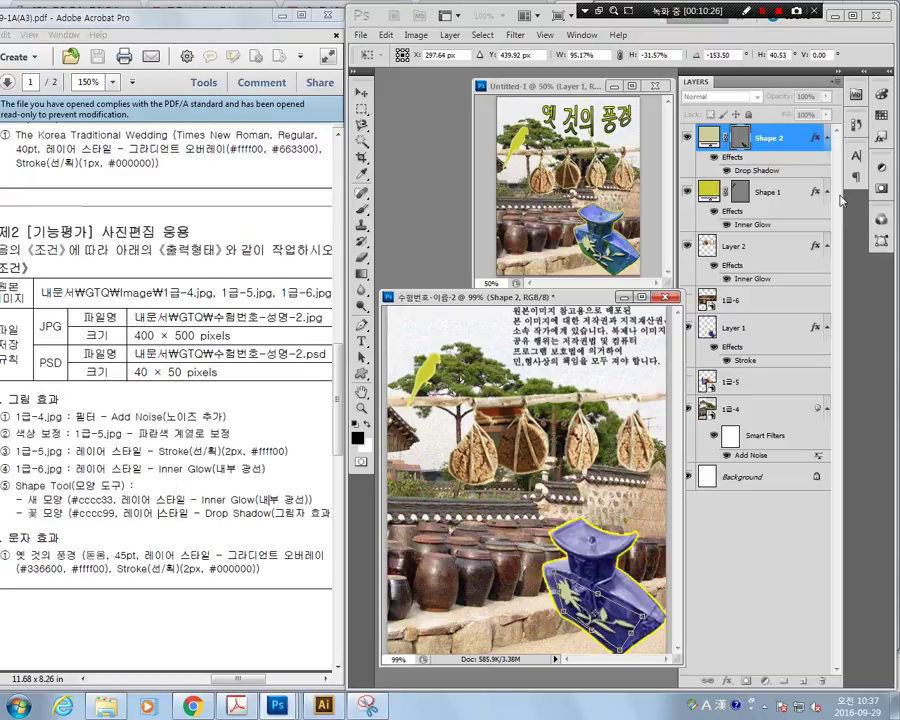
{"action": "key", "text": "Return"}
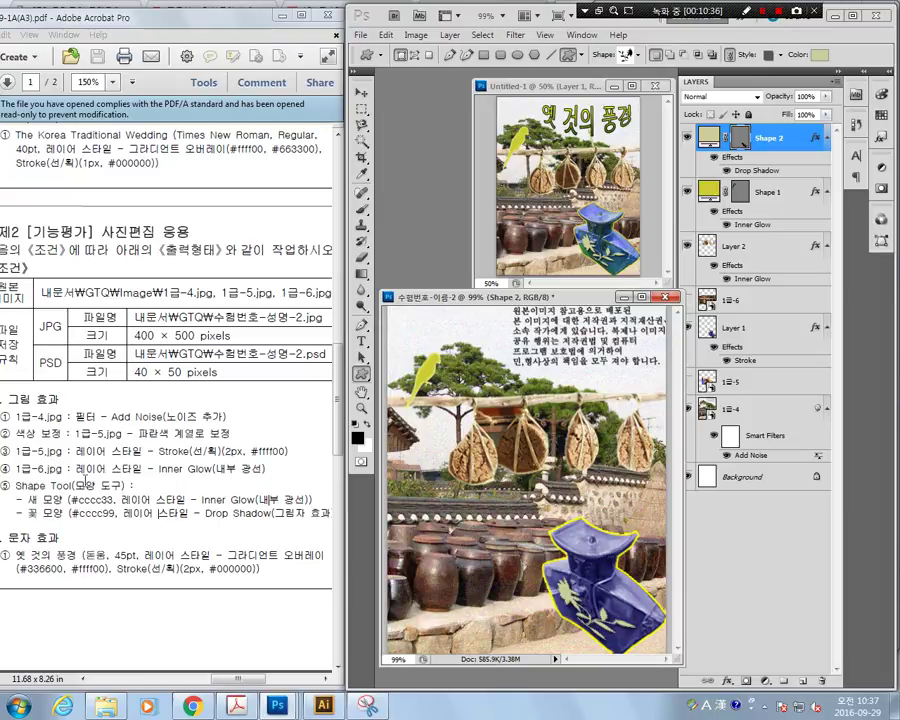
Review the PDF's picture-effect conditions and the text-effect condition for the title 옛 것의 풍경
{"action": "left_click_drag", "start_coordinate": [6, 418], "coordinate": [272, 516]}
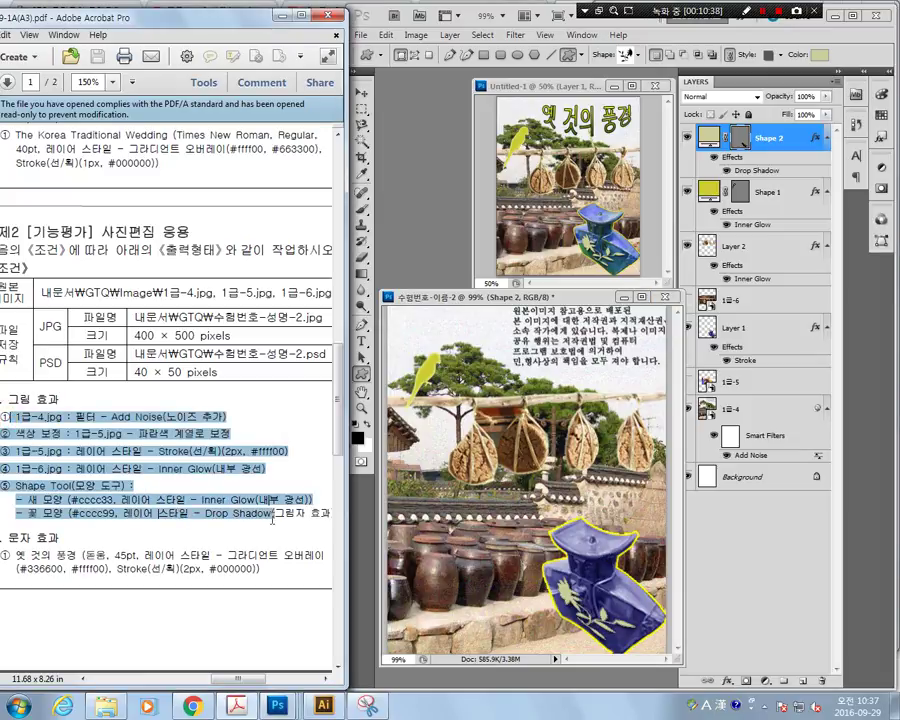
{"action": "left_click", "coordinate": [283, 527]}
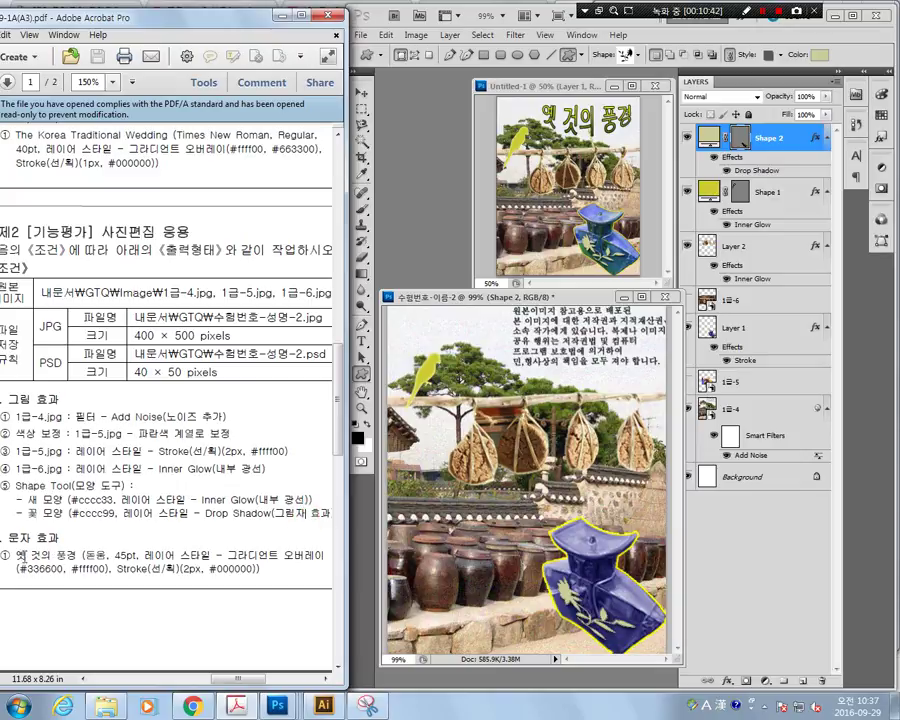
{"action": "left_click_drag", "start_coordinate": [20, 555], "coordinate": [118, 555]}
{"action": "left_click", "coordinate": [180, 556]}
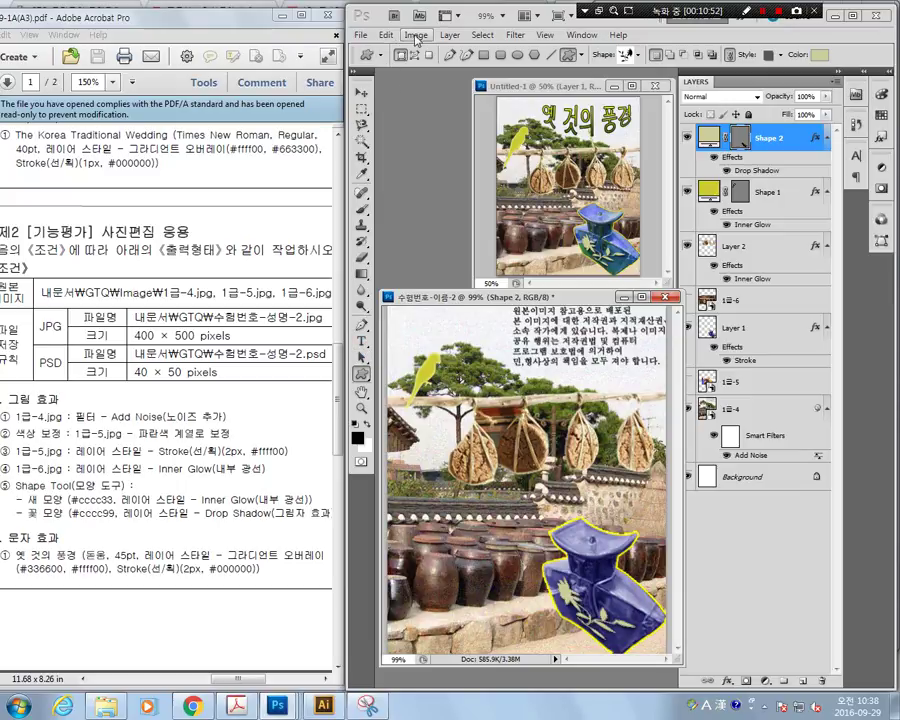
{"action": "left_click", "coordinate": [386, 34]}
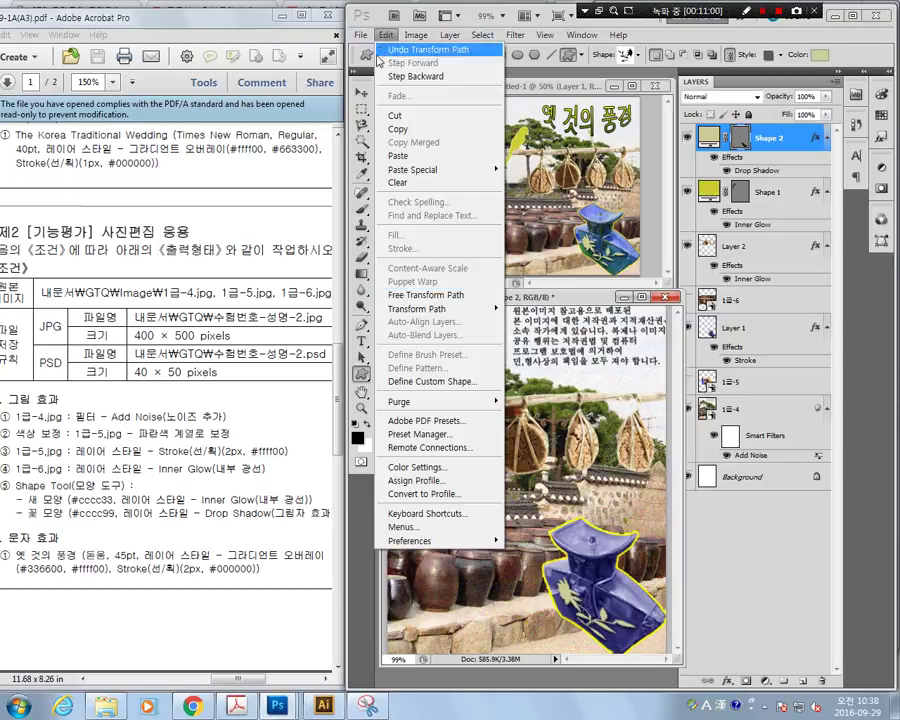
{"action": "left_click", "coordinate": [416, 50]}
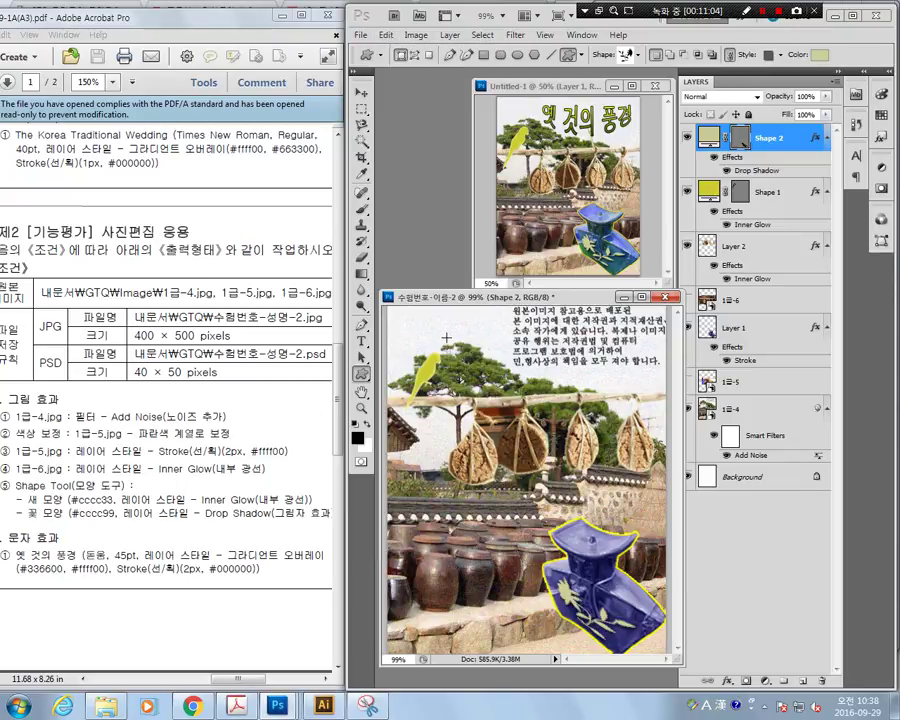
Start a horizontal text line in the sky above the tree, using the font 돋움 at 45 pt
{"action": "left_click", "coordinate": [361, 340]}
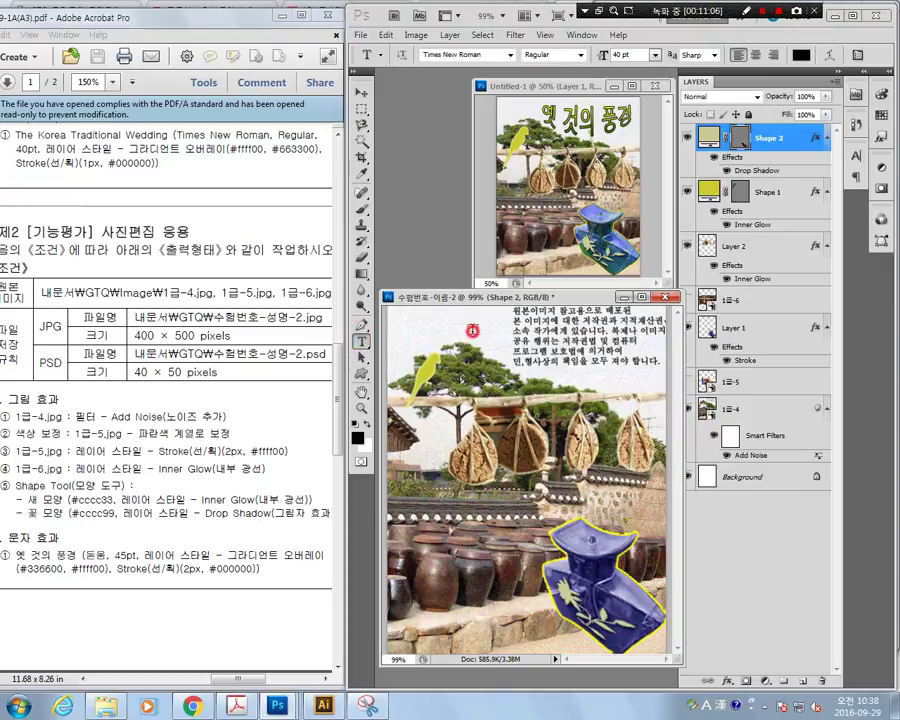
{"action": "left_click", "coordinate": [472, 330]}
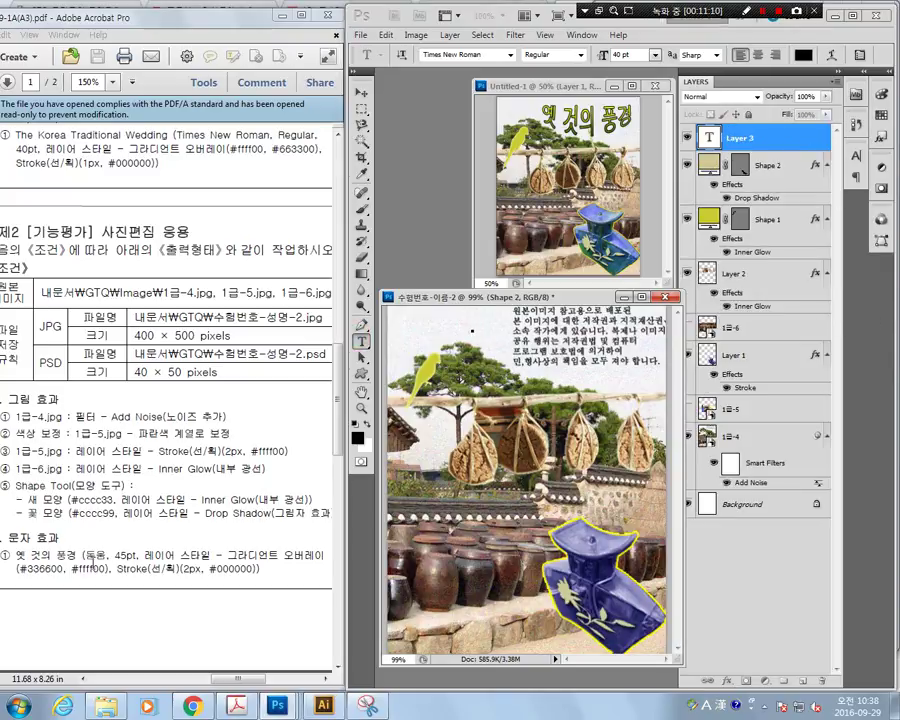
{"action": "left_click", "coordinate": [510, 55]}
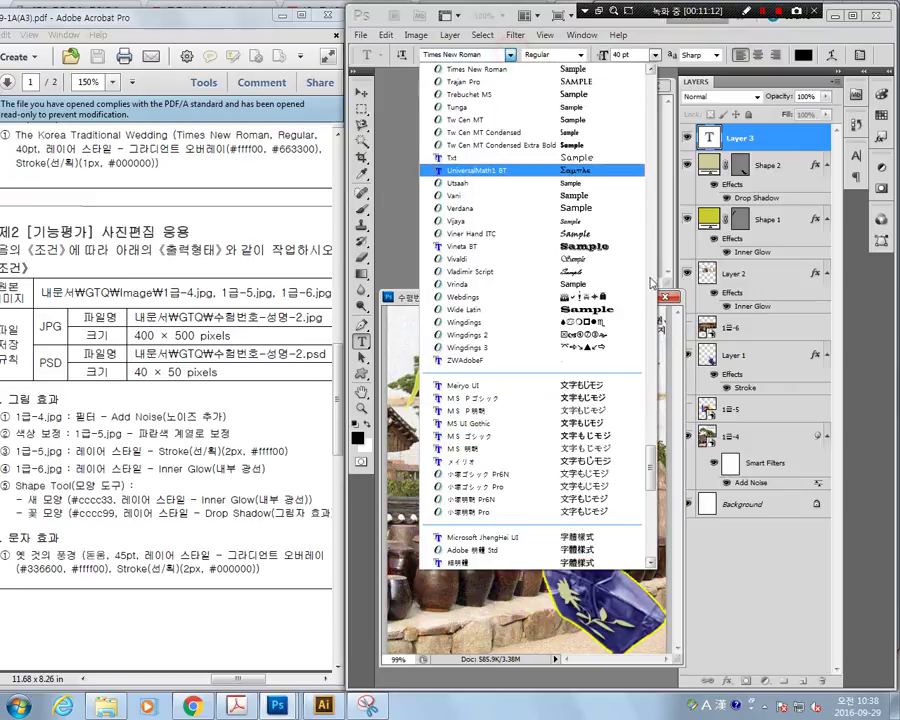
{"action": "scroll", "coordinate": [532, 200], "scroll_direction": "up", "scroll_amount": 8}
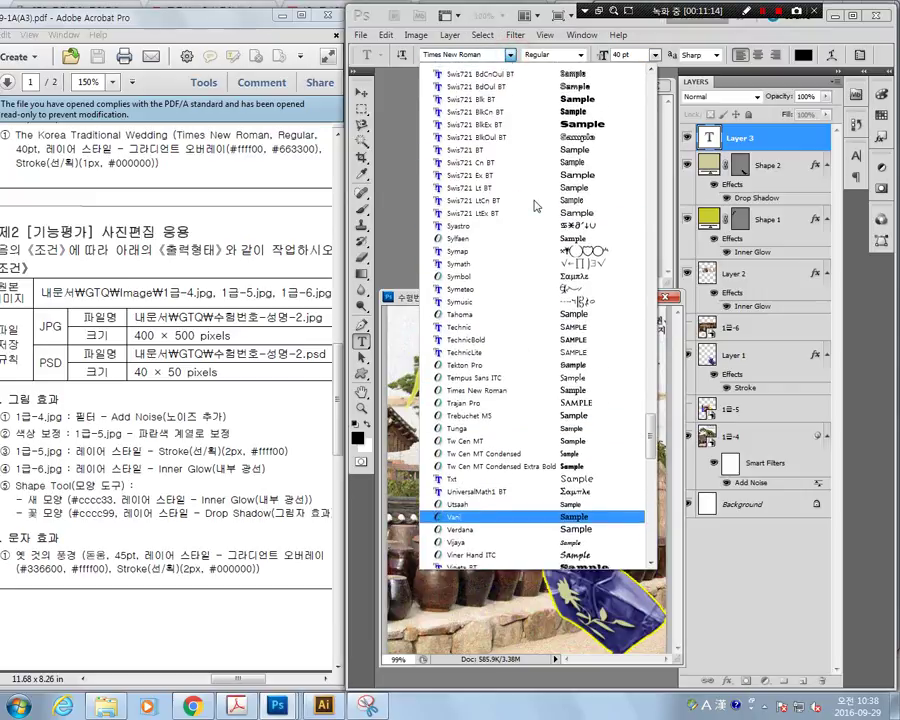
{"action": "scroll", "coordinate": [536, 206], "scroll_direction": "up", "scroll_amount": 14}
{"action": "left_click_drag", "start_coordinate": [651, 387], "coordinate": [664, 72]}
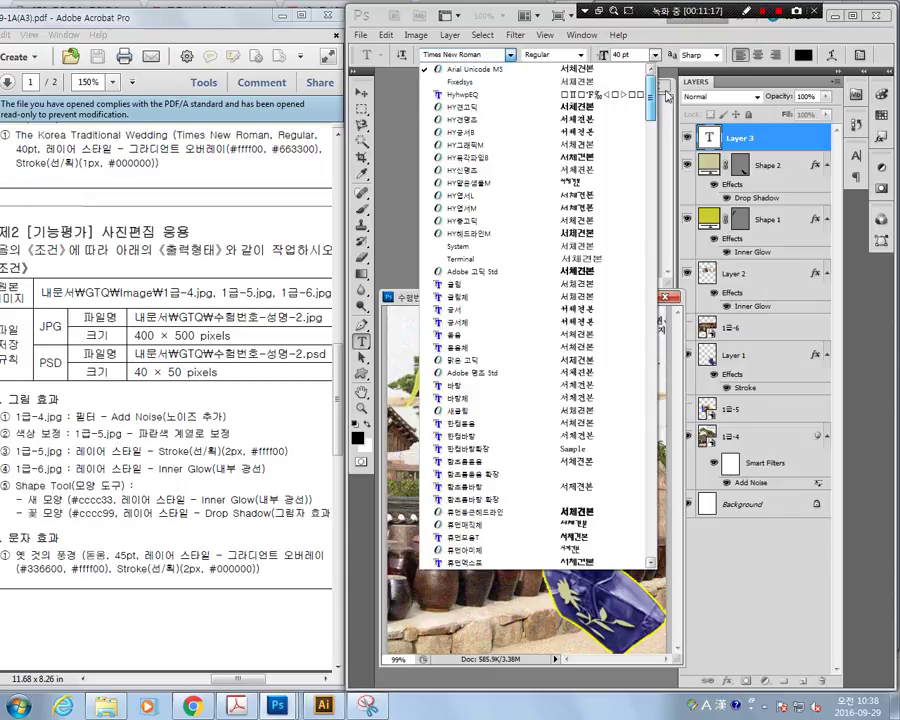
{"action": "left_click", "coordinate": [476, 322]}
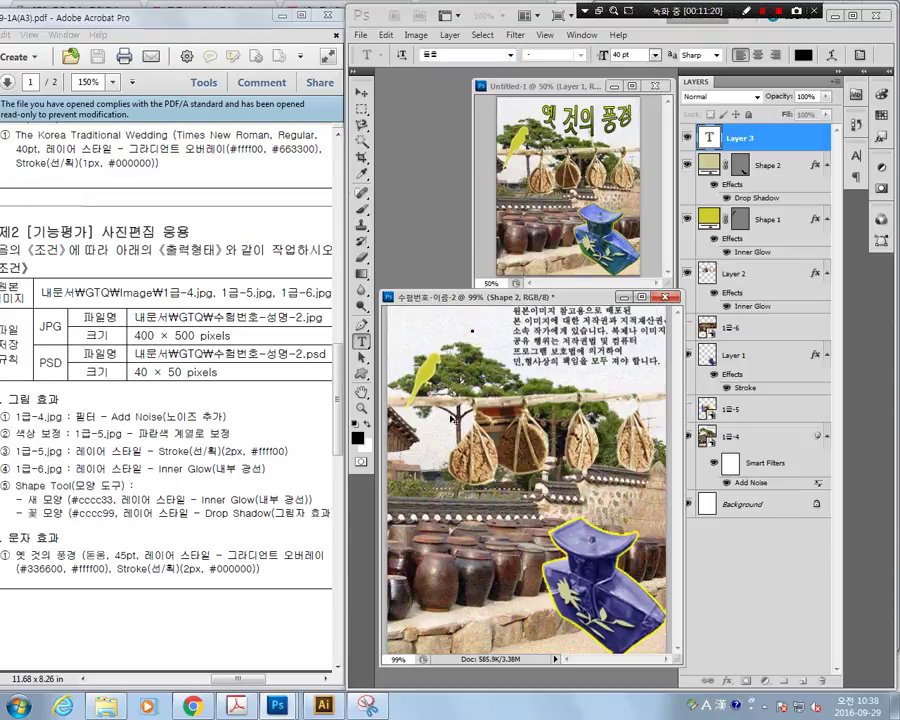
{"action": "left_click_drag", "start_coordinate": [634, 56], "coordinate": [538, 60]}
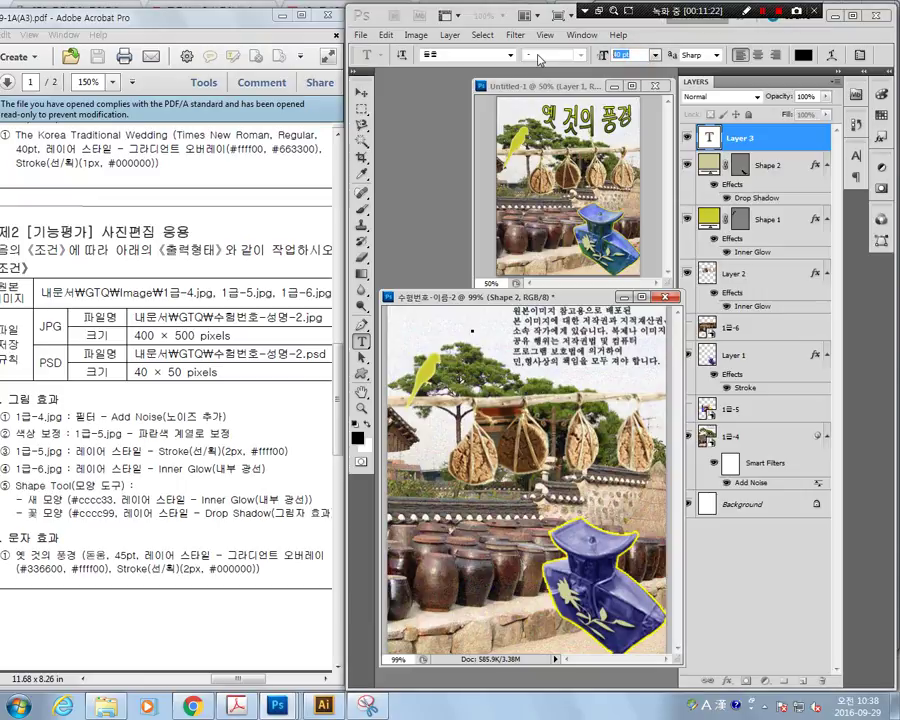
{"action": "type", "text": "45"}
{"action": "key", "text": "Return"}
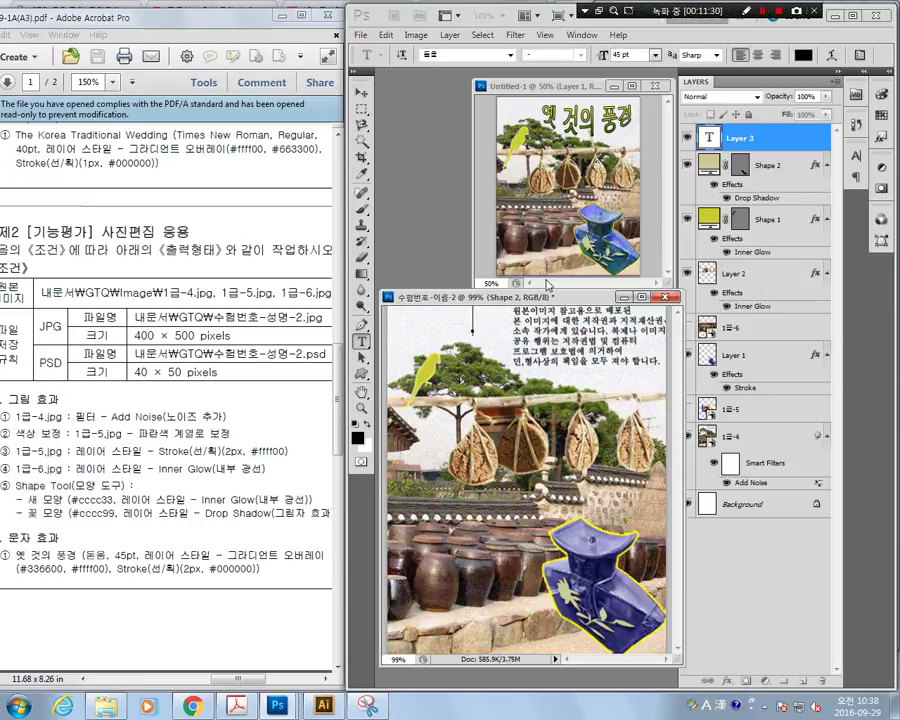
Switch the input language to Korean and enter the title text 옛 것의 풍경
{"action": "type", "text": "dP"}
{"action": "key", "text": "BackSpace"}
{"action": "key", "text": "BackSpace"}
{"action": "key", "text": "Hangul"}
{"action": "type", "text": "ㅇ"}
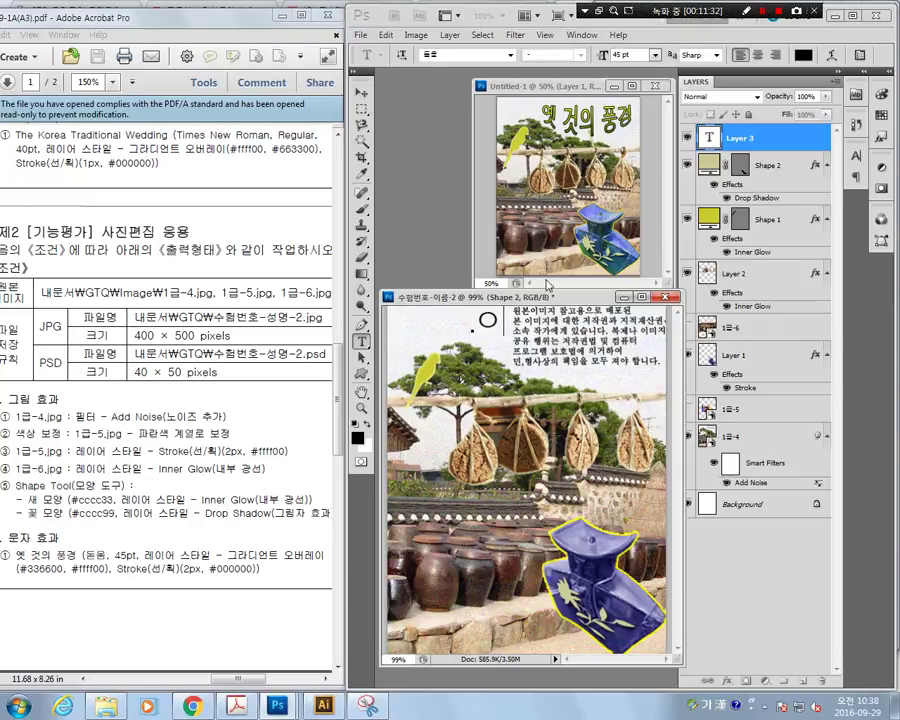
{"action": "type", "text": "옛 것의 풍"}
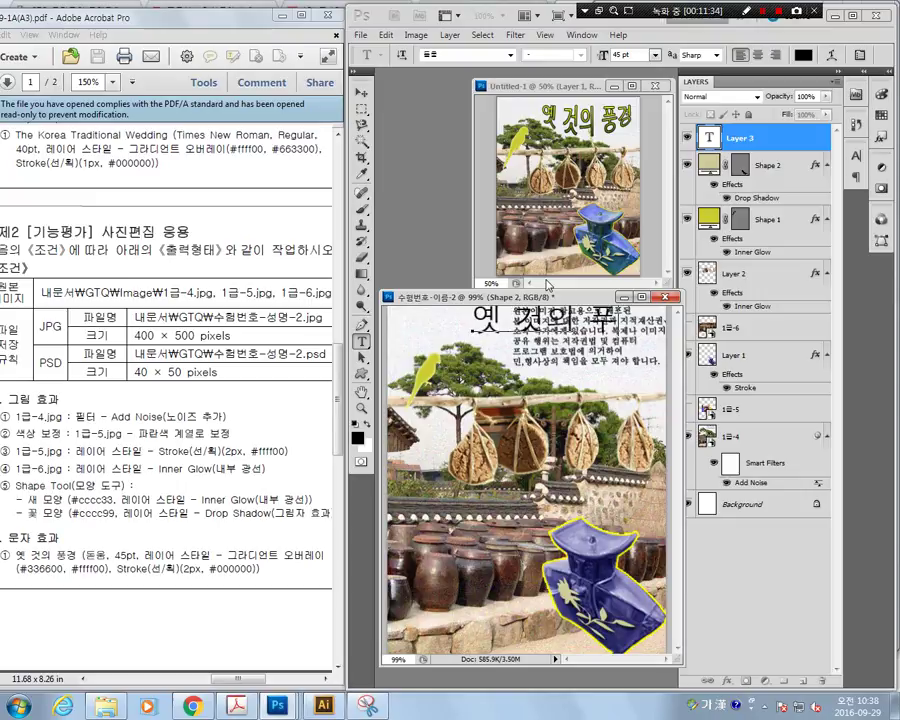
{"action": "type", "text": "경"}
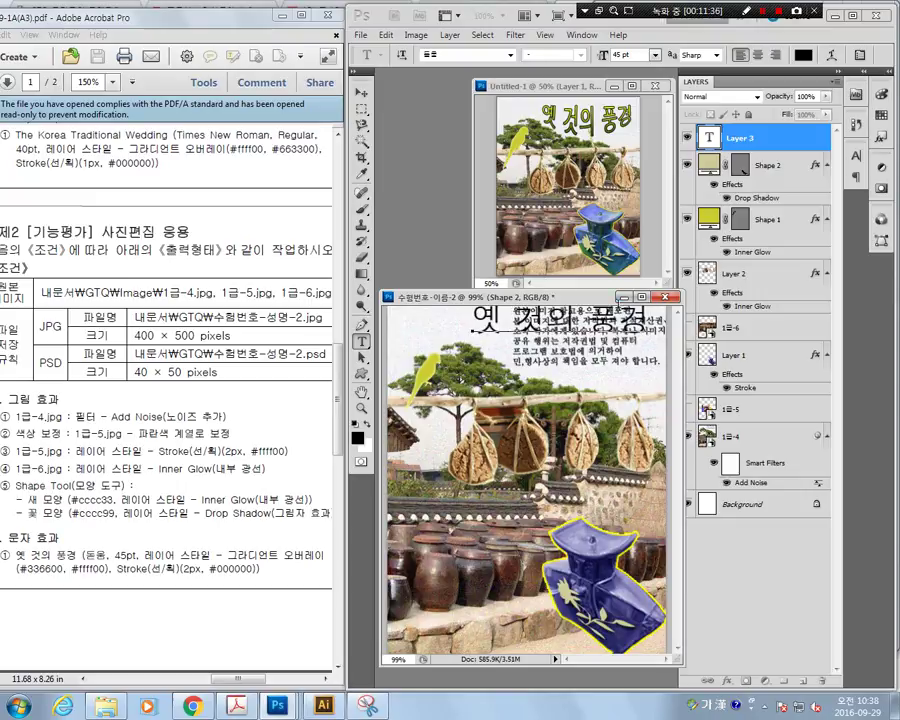
Commit the title text and move it slightly down and to the right, following the reference picture
{"action": "left_click", "coordinate": [361, 92]}
{"action": "left_click", "coordinate": [361, 92]}
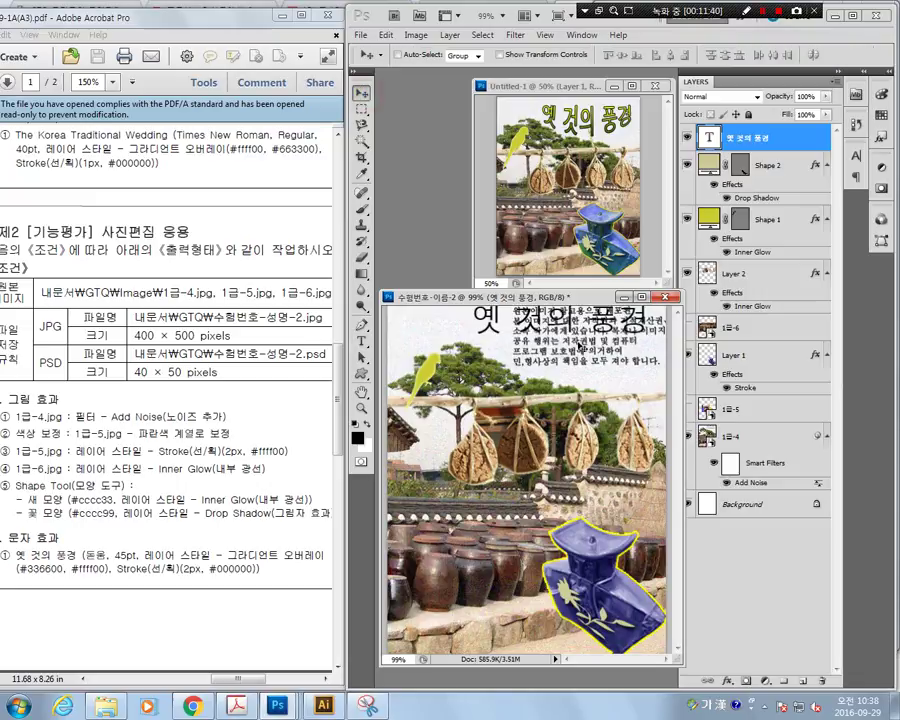
{"action": "mouse_move", "coordinate": [560, 318]}
{"action": "left_mouse_down"}
{"action": "mouse_move", "coordinate": [487, 304]}
{"action": "mouse_move", "coordinate": [563, 320]}
{"action": "mouse_move", "coordinate": [569, 330]}
{"action": "left_mouse_up"}
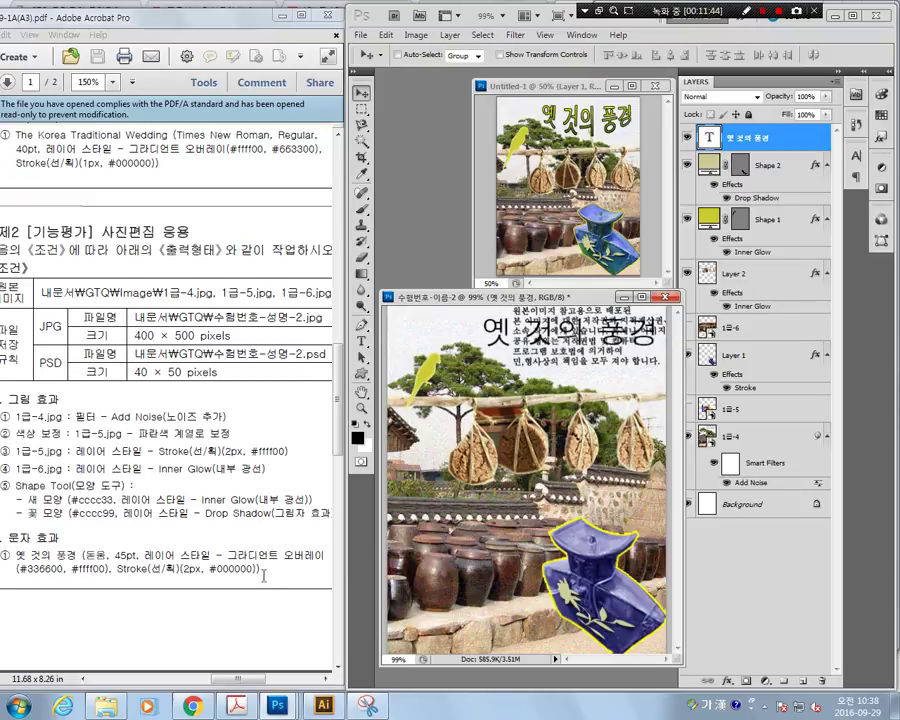
Add a Gradient Overlay to the title text layer and set the gradient's start colour to #336600
{"action": "right_click", "coordinate": [736, 138]}
{"action": "left_click", "coordinate": [784, 162]}
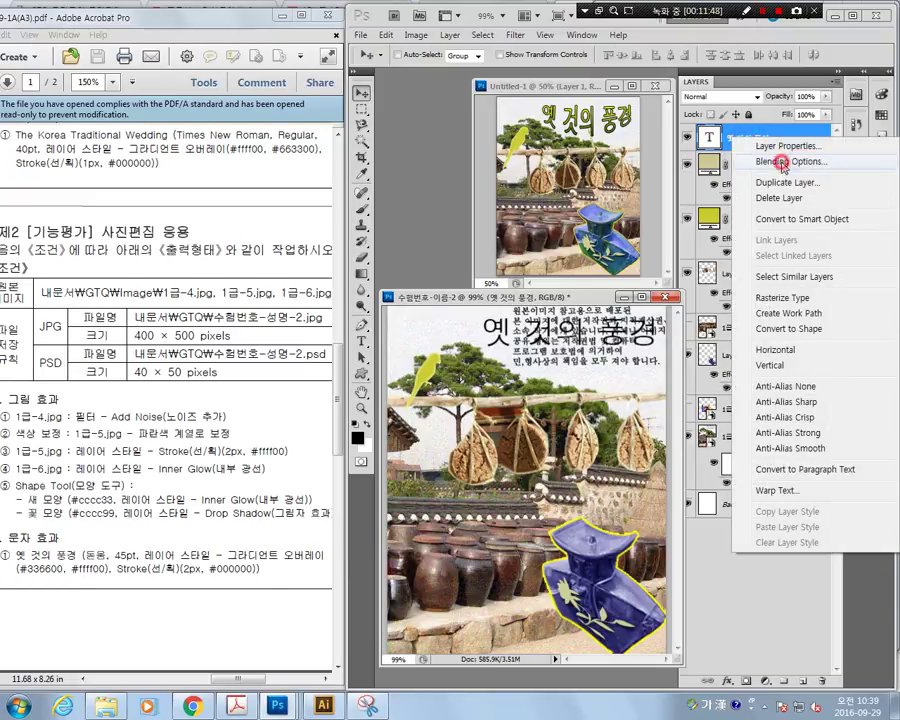
{"action": "left_click_drag", "start_coordinate": [637, 283], "coordinate": [620, 381]}
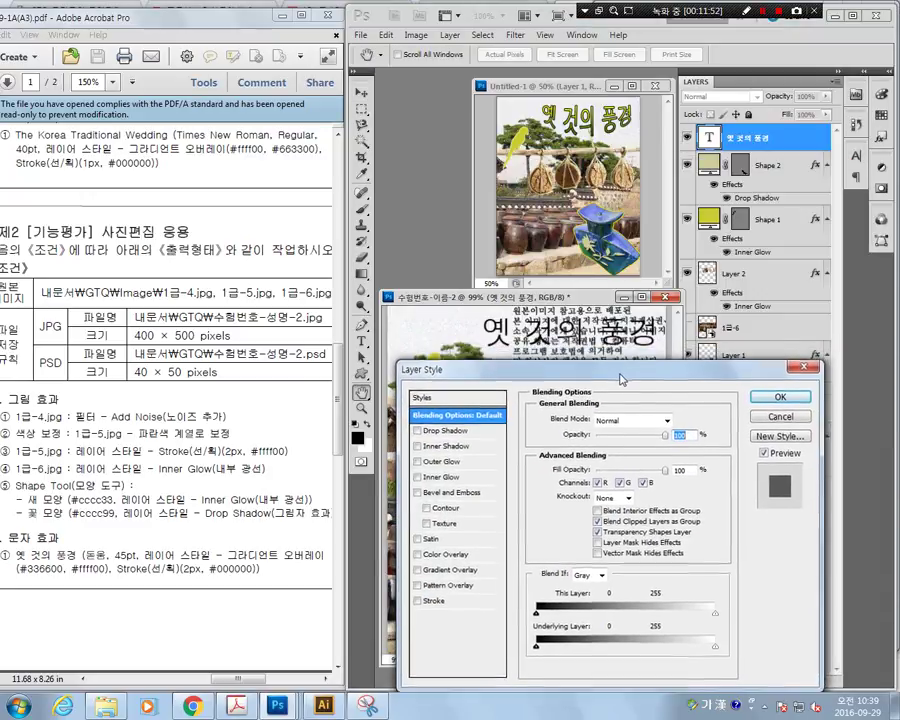
{"action": "left_click", "coordinate": [452, 571]}
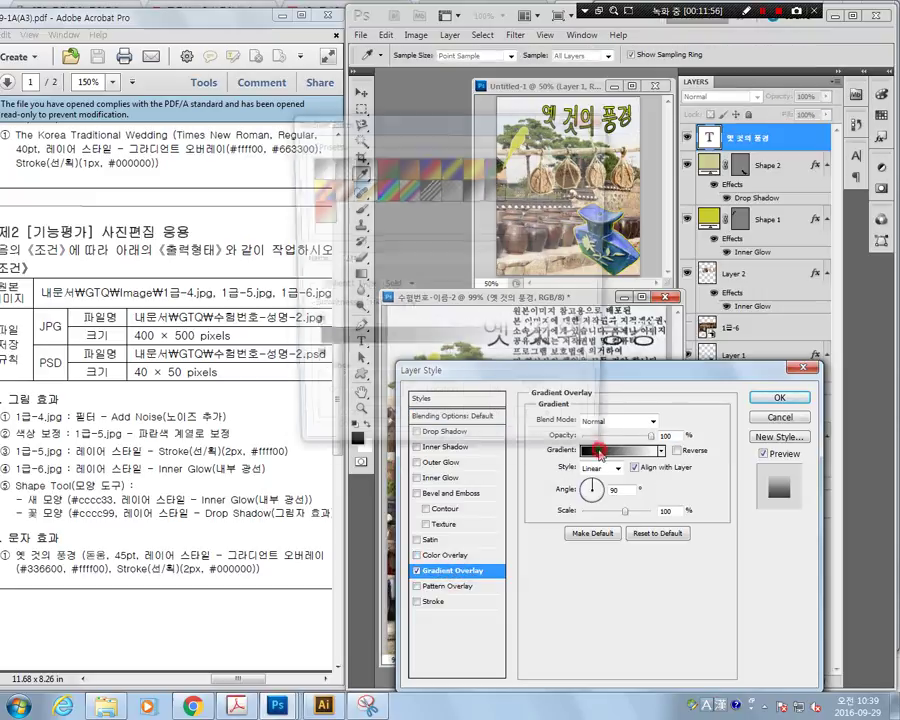
{"action": "left_click", "coordinate": [605, 451]}
{"action": "left_click", "coordinate": [311, 362]}
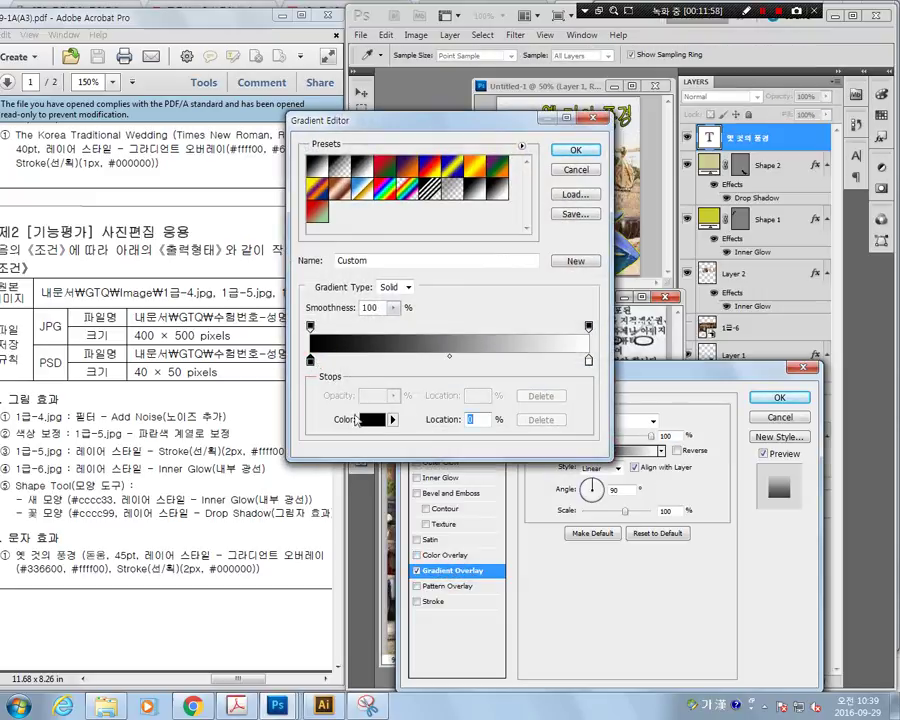
{"action": "left_click", "coordinate": [371, 421]}
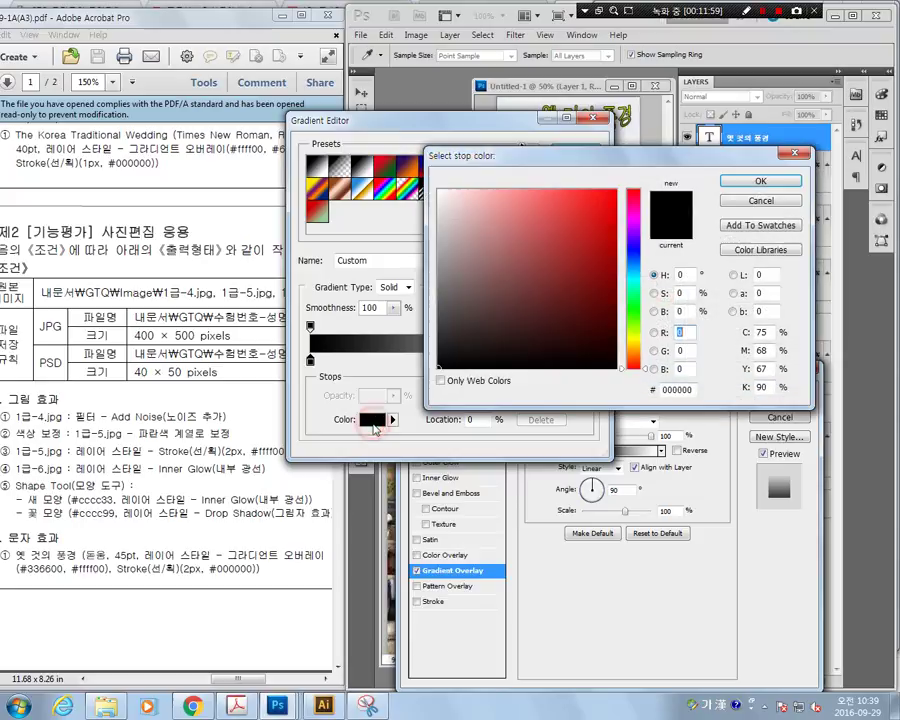
{"action": "left_click", "coordinate": [683, 389]}
{"action": "type", "text": "336600"}
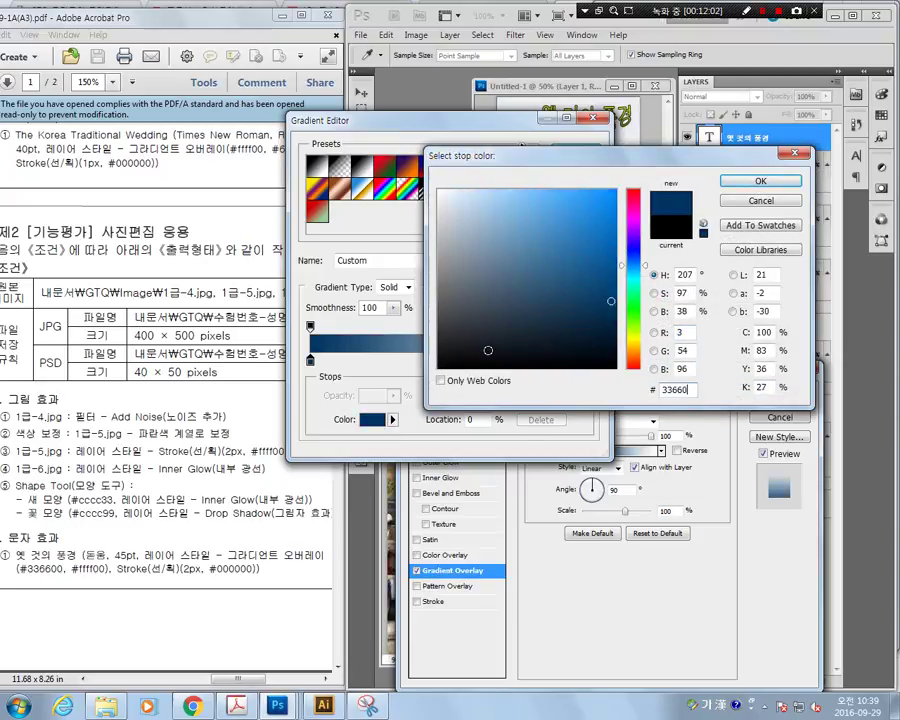
{"action": "left_click", "coordinate": [760, 181]}
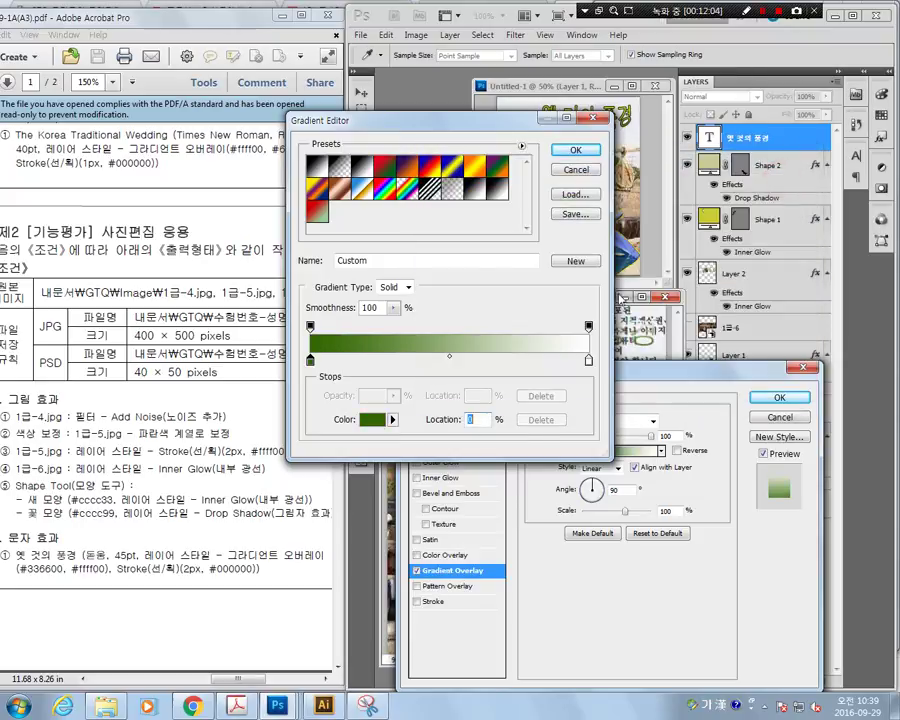
Set the gradient's end colour to #ffff00 and accept the edited gradient
{"action": "left_click", "coordinate": [588, 358]}
{"action": "left_click", "coordinate": [372, 419]}
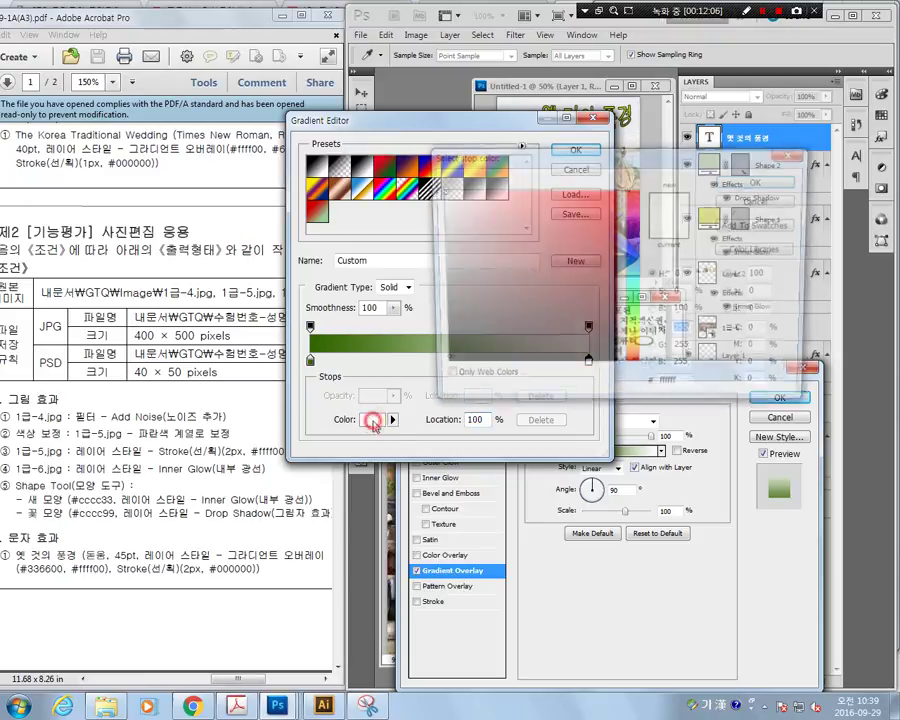
{"action": "double_click", "coordinate": [684, 389]}
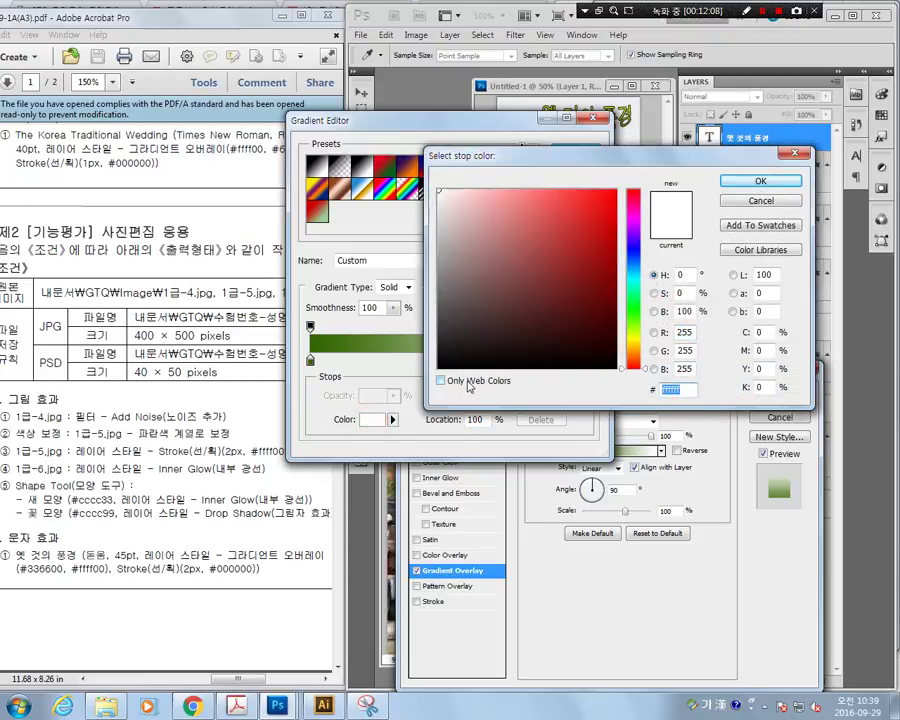
{"action": "type", "text": "000000"}
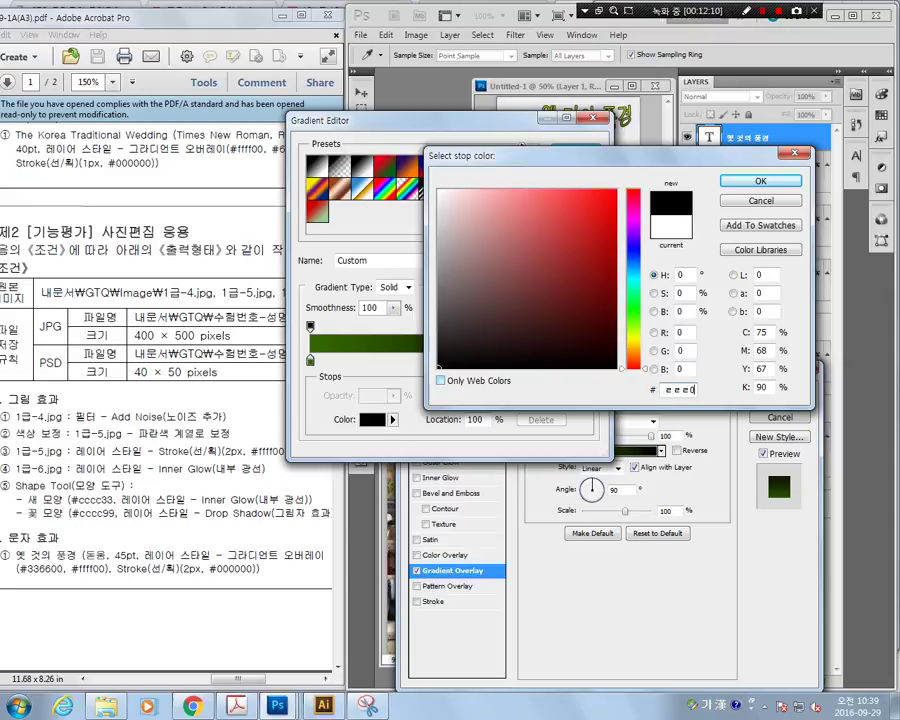
{"action": "key", "text": "BackSpace"}
{"action": "key", "text": "BackSpace"}
{"action": "type", "text": "ffff00"}
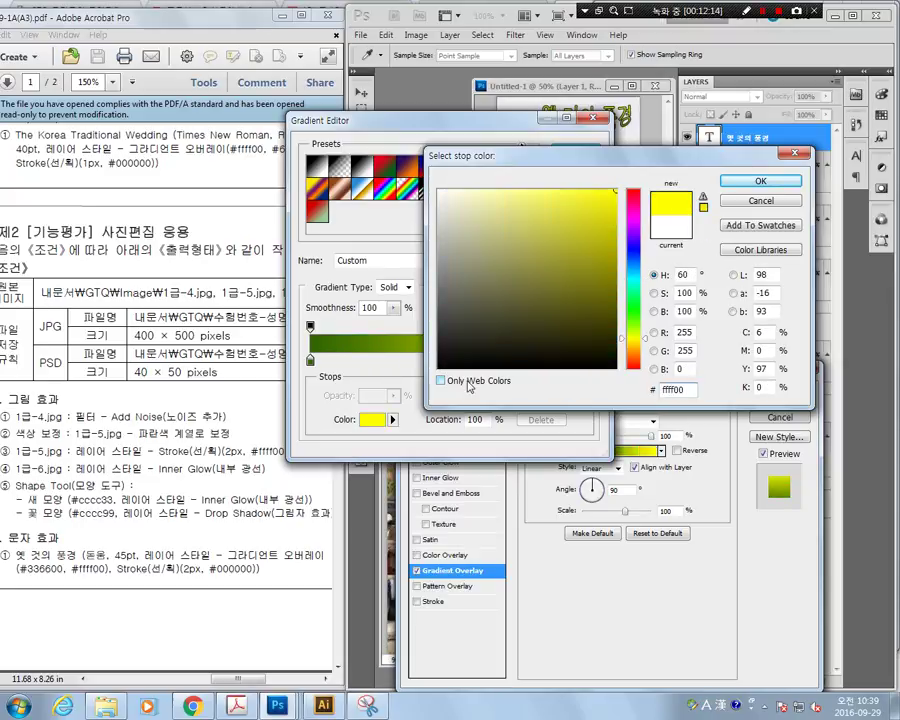
{"action": "key", "text": "Return"}
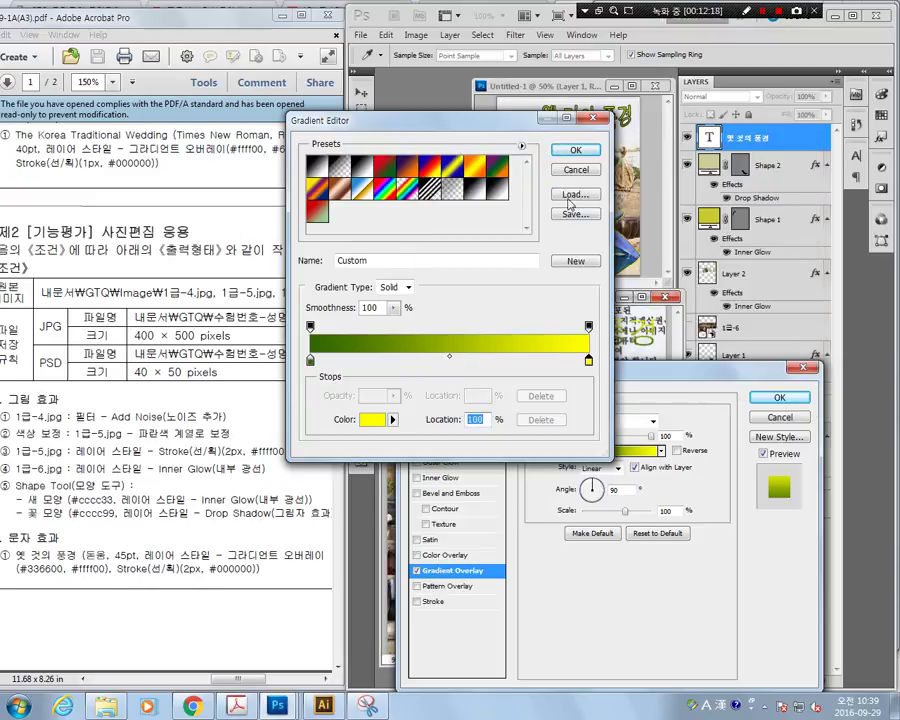
{"action": "left_click", "coordinate": [576, 150]}
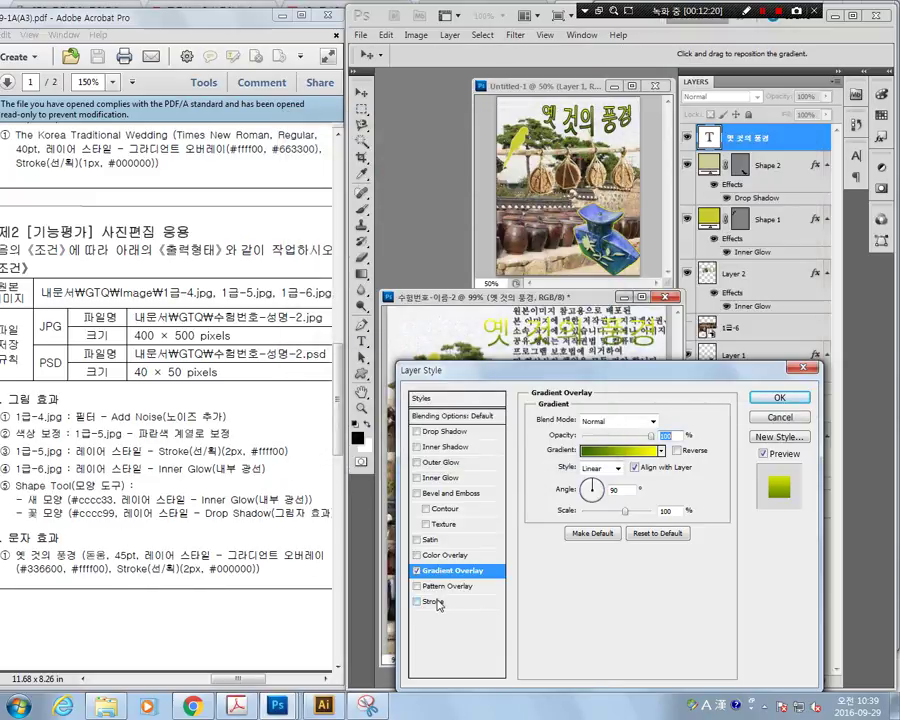
Add a 2 px outside Stroke in #000000 to the title text and apply the layer style
{"action": "left_click", "coordinate": [433, 601]}
{"action": "double_click", "coordinate": [664, 418]}
{"action": "type", "text": "2"}
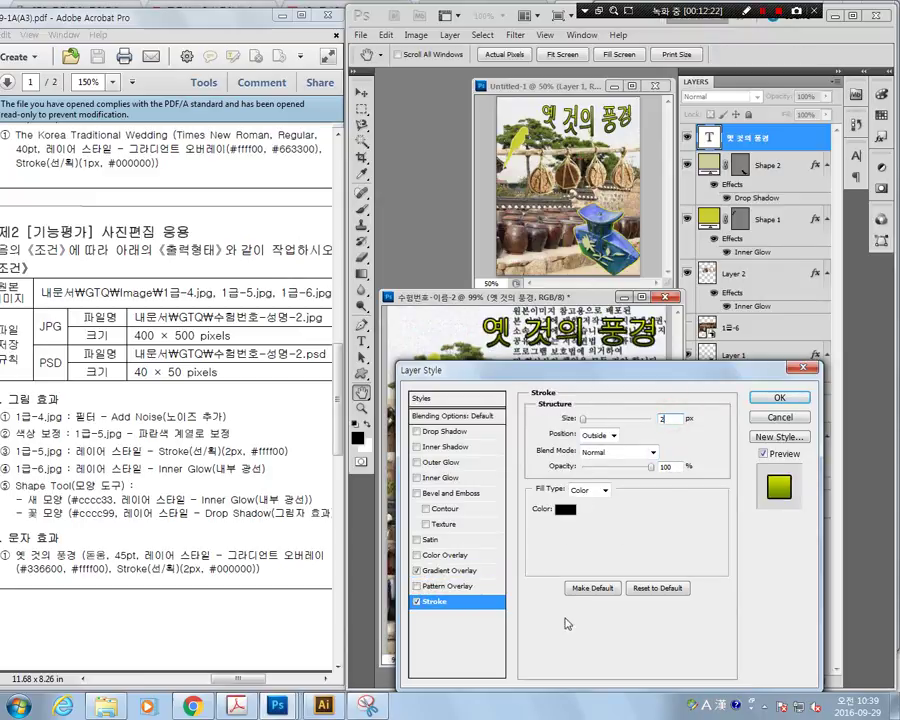
{"action": "left_click", "coordinate": [565, 509]}
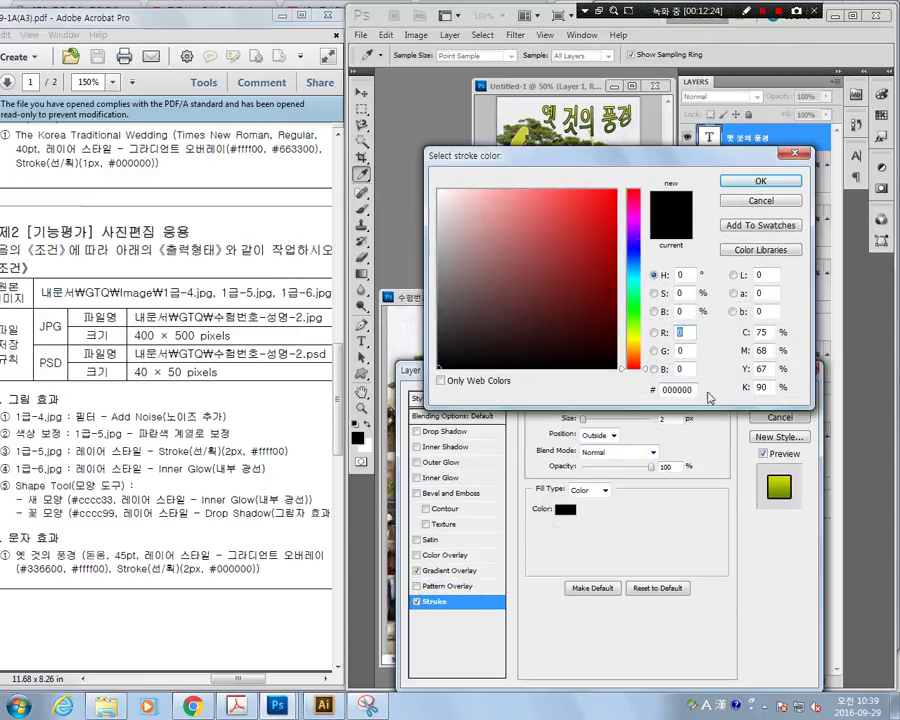
{"action": "left_click", "coordinate": [760, 180]}
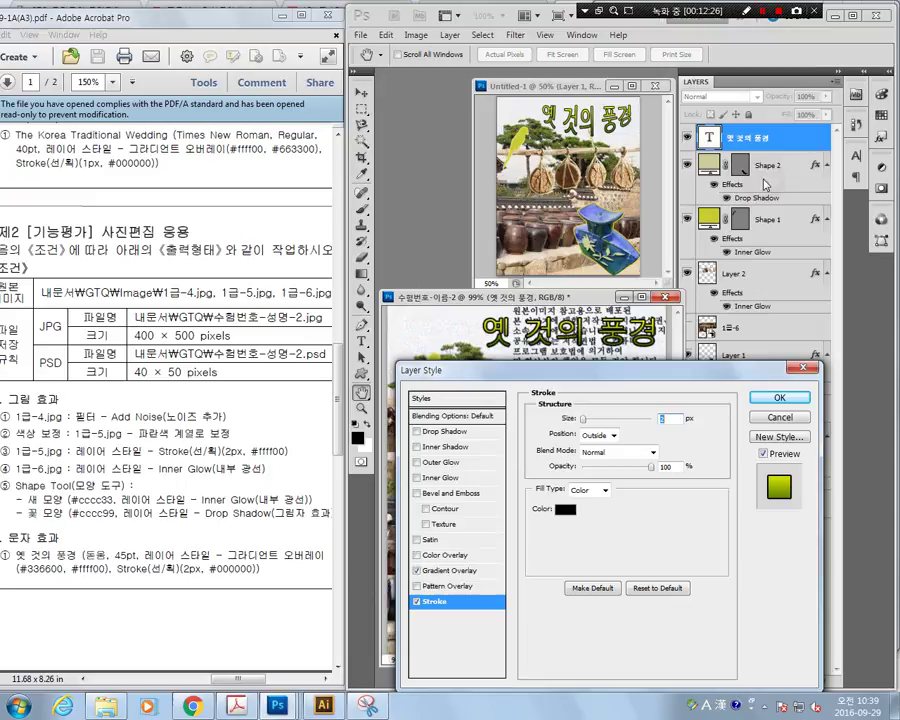
{"action": "left_click", "coordinate": [796, 399]}
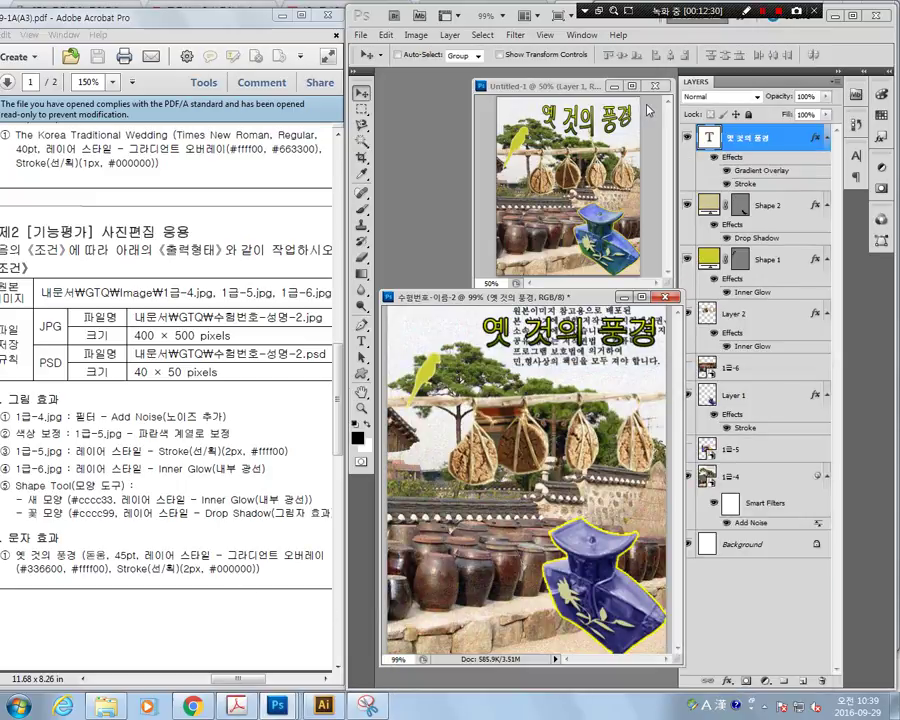
Warp the title text with the Arc Lower style at a horizontal bend of +47% and commit the text edit
{"action": "double_click", "coordinate": [711, 138]}
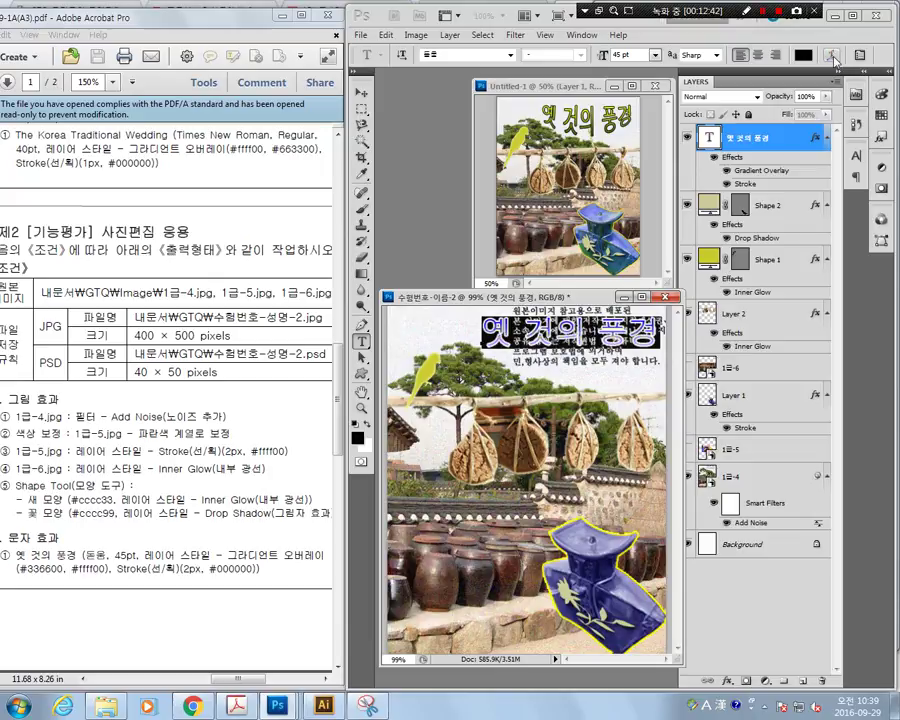
{"action": "left_click", "coordinate": [831, 56]}
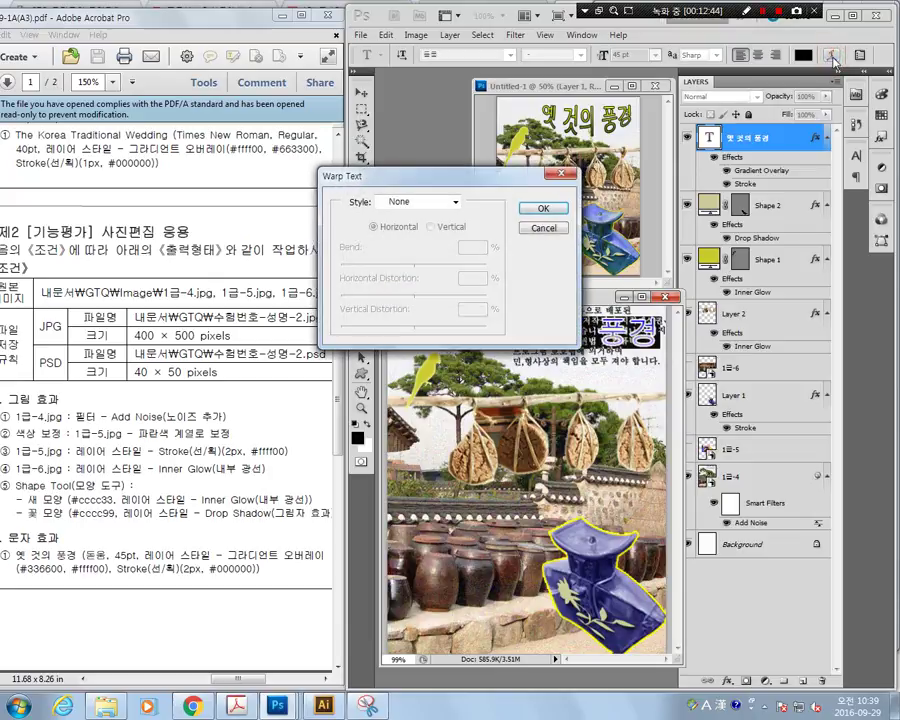
{"action": "left_click_drag", "start_coordinate": [450, 180], "coordinate": [370, 154]}
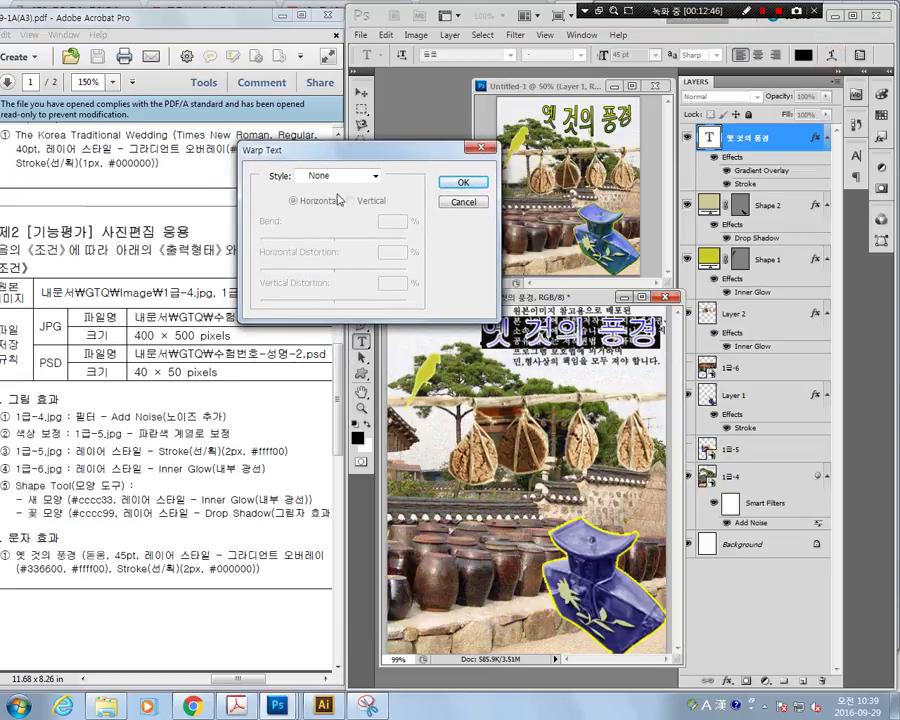
{"action": "left_click", "coordinate": [370, 180]}
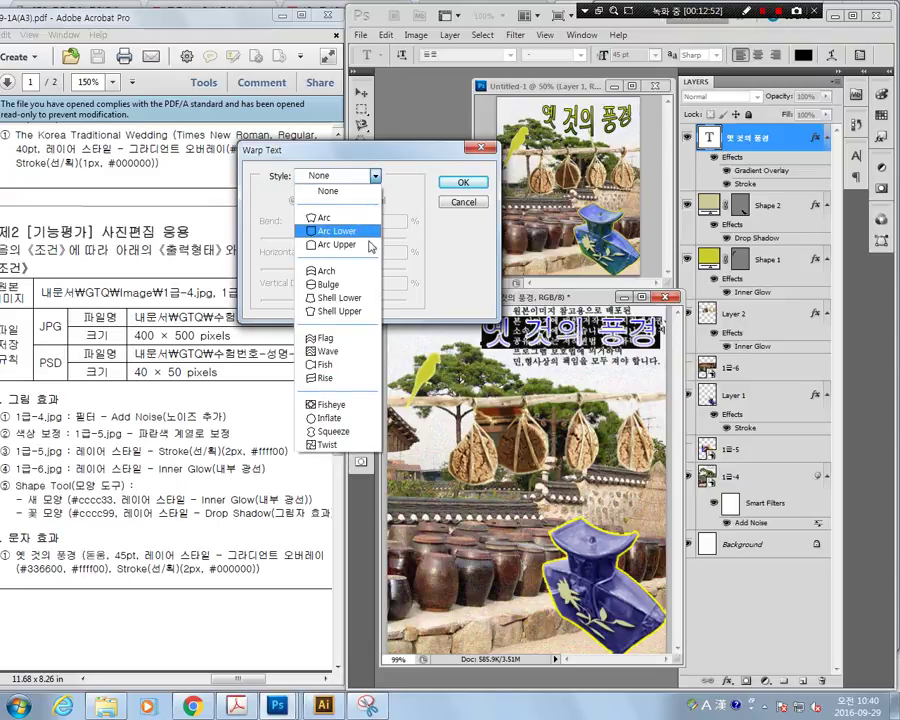
{"action": "left_click", "coordinate": [333, 232]}
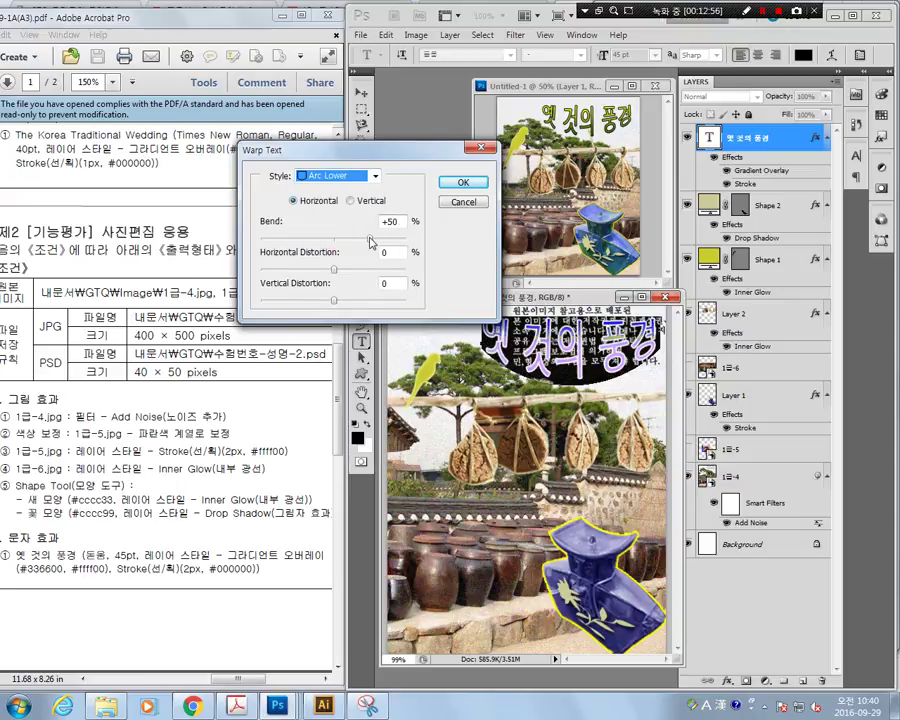
{"action": "left_click_drag", "start_coordinate": [371, 241], "coordinate": [368, 241]}
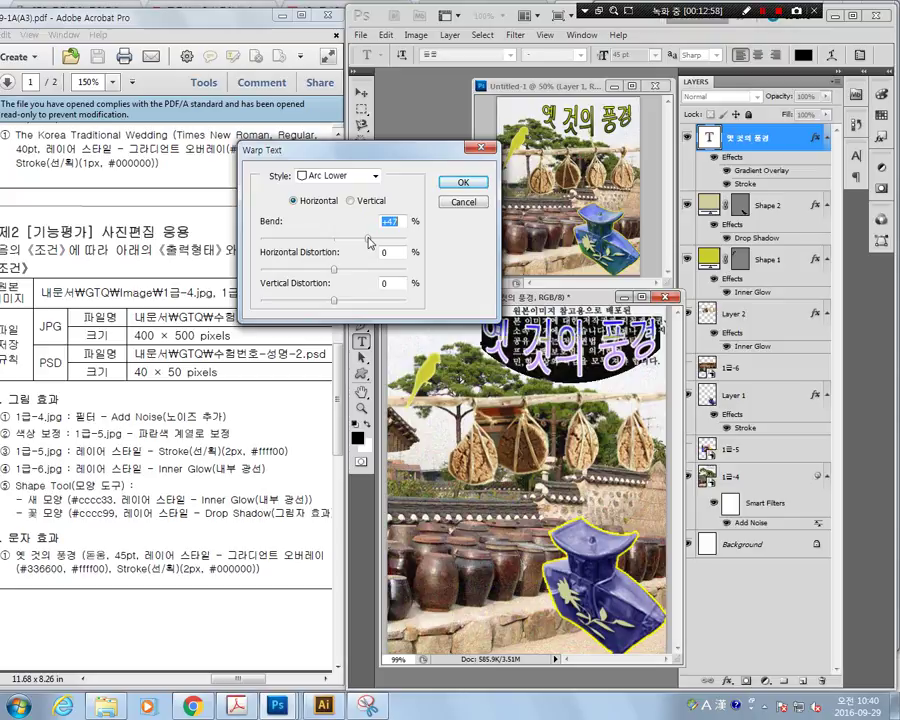
{"action": "left_click", "coordinate": [463, 182]}
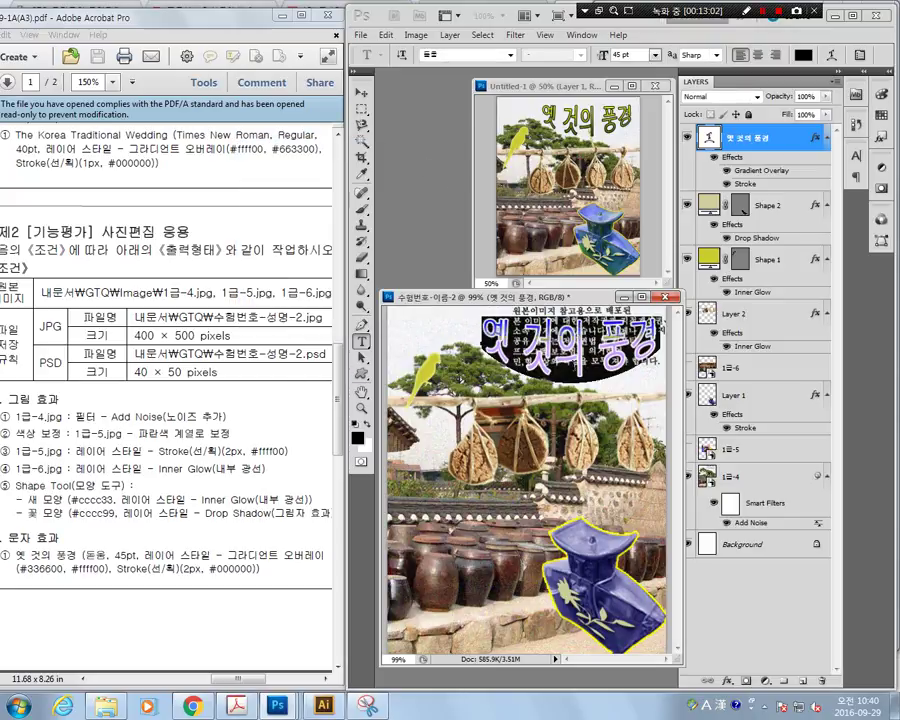
{"action": "left_click", "coordinate": [361, 92]}
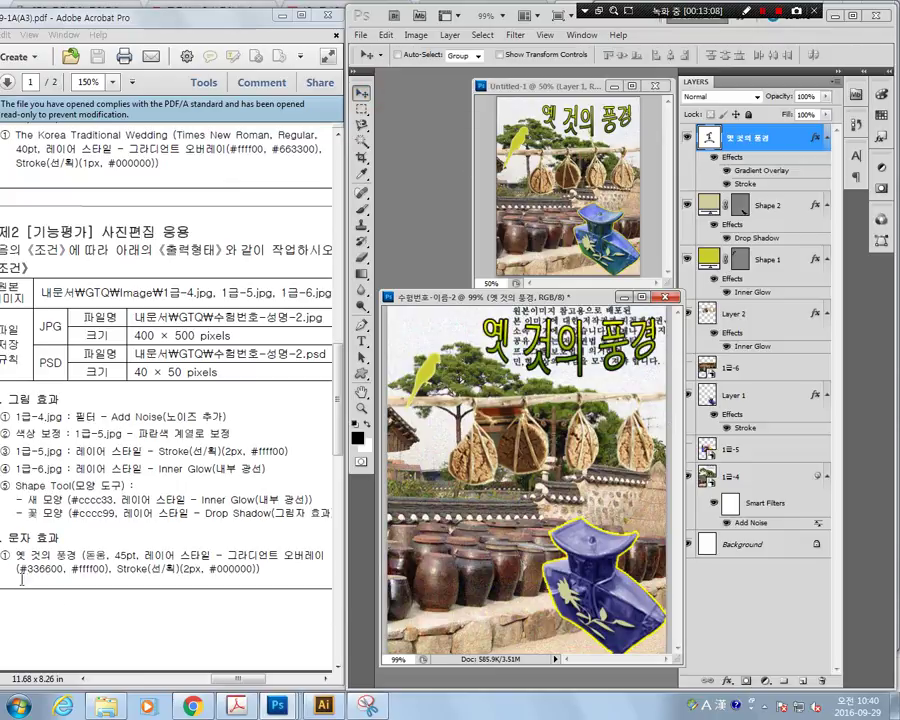
Review the PDF's picture and text effect conditions and save a JPEG copy as 수험번호-이름-2.jpg in 내 문서 at quality 12
{"action": "mouse_move", "coordinate": [5, 413]}
{"action": "left_mouse_down"}
{"action": "mouse_move", "coordinate": [265, 468]}
{"action": "mouse_move", "coordinate": [265, 571]}
{"action": "left_mouse_up"}
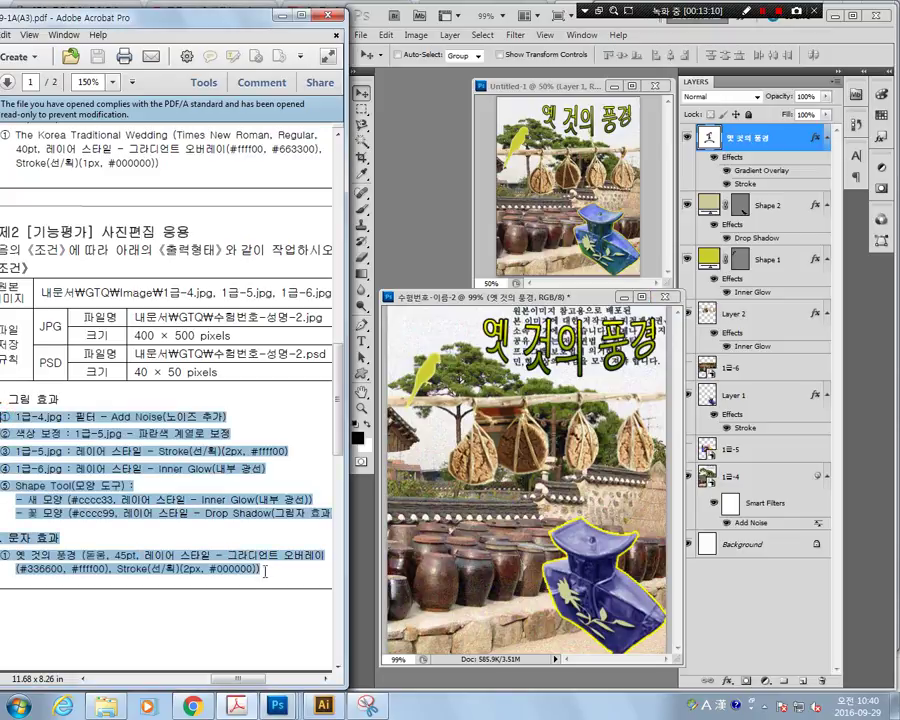
{"action": "left_click", "coordinate": [282, 571]}
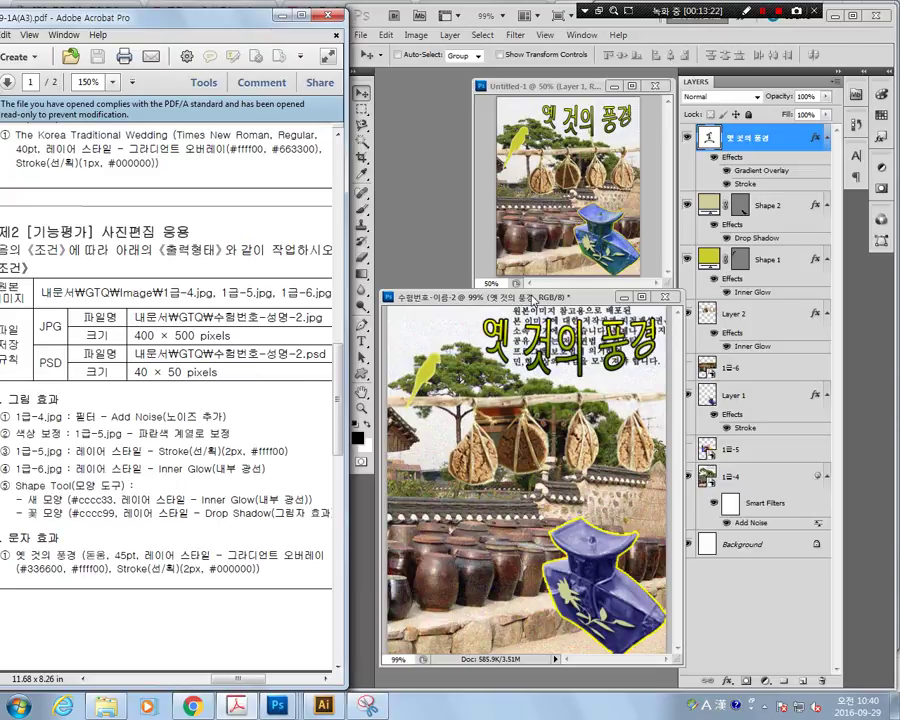
{"action": "left_click", "coordinate": [360, 34]}
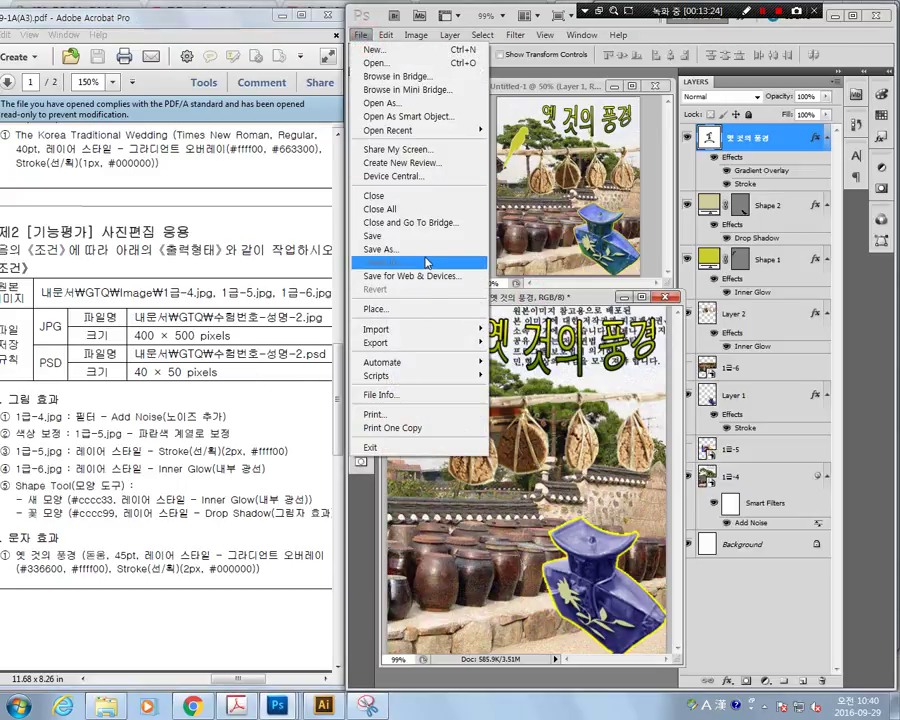
{"action": "left_click", "coordinate": [426, 249]}
{"action": "left_click", "coordinate": [497, 519]}
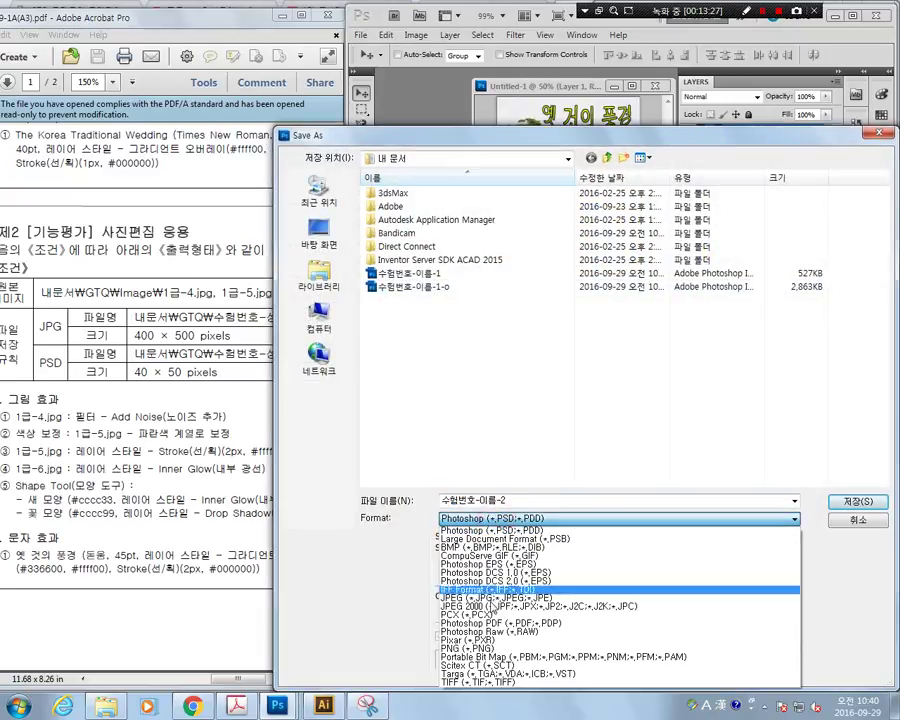
{"action": "left_click", "coordinate": [497, 598]}
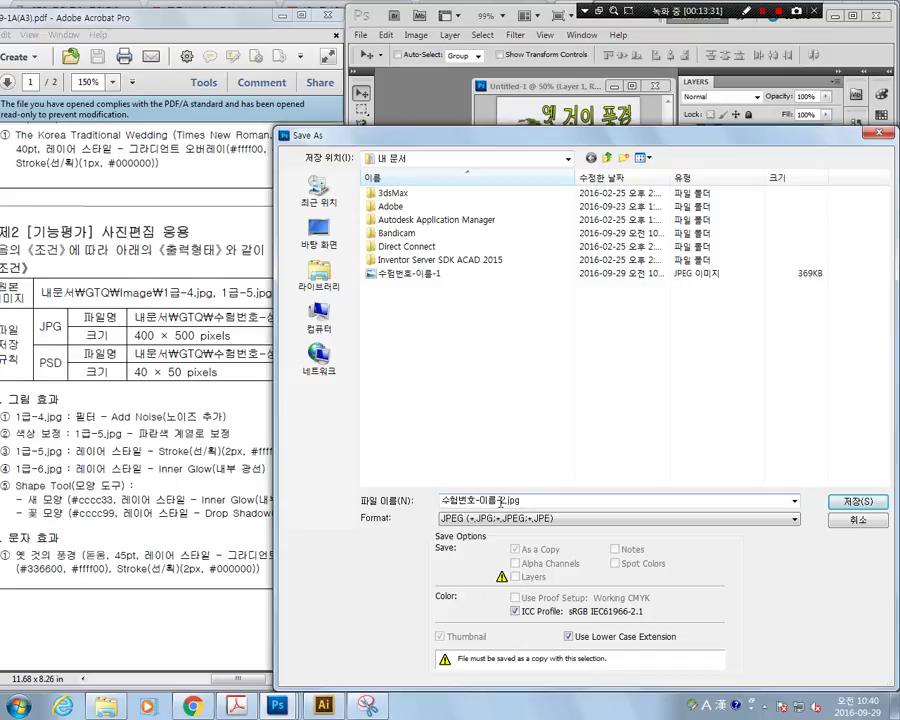
{"action": "left_click", "coordinate": [856, 500]}
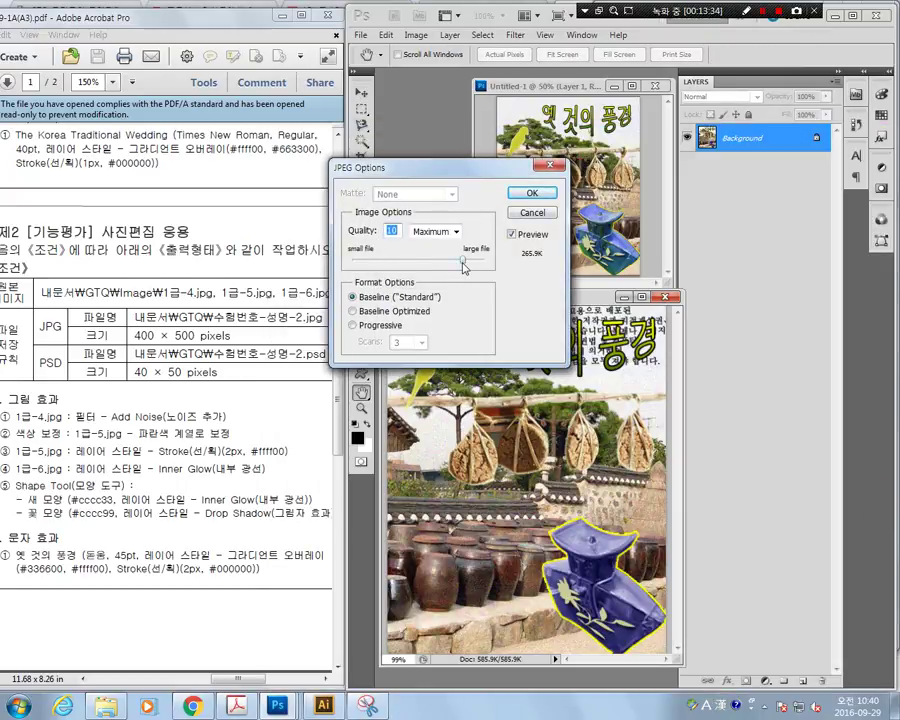
{"action": "left_click_drag", "start_coordinate": [462, 259], "coordinate": [484, 259]}
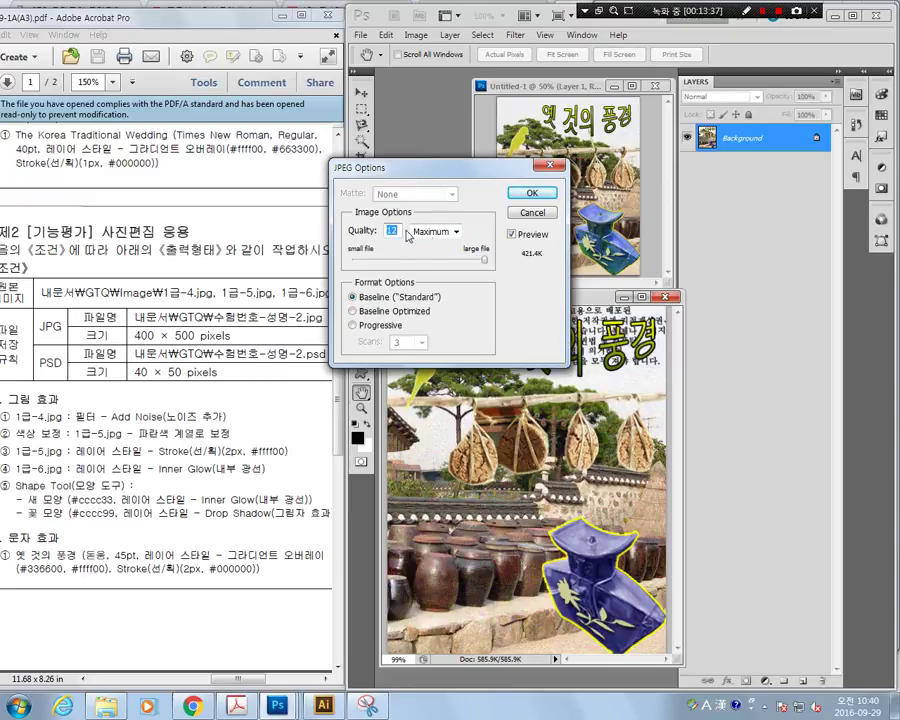
{"action": "left_click", "coordinate": [533, 193]}
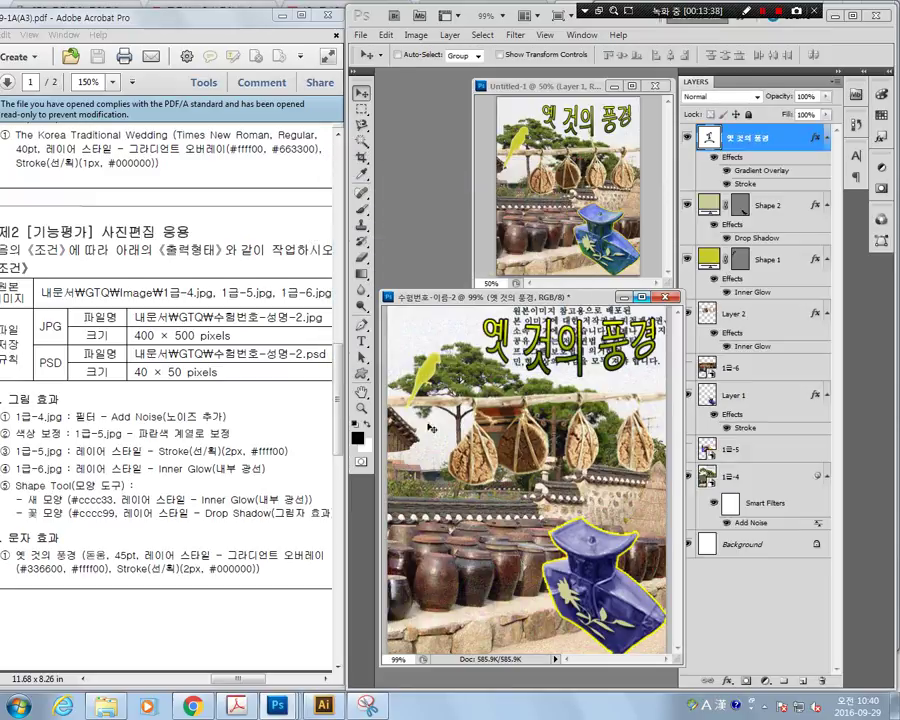
Resize the image to 40 × 50 pixels with proportions constrained and styles scaled
{"action": "left_click", "coordinate": [410, 35]}
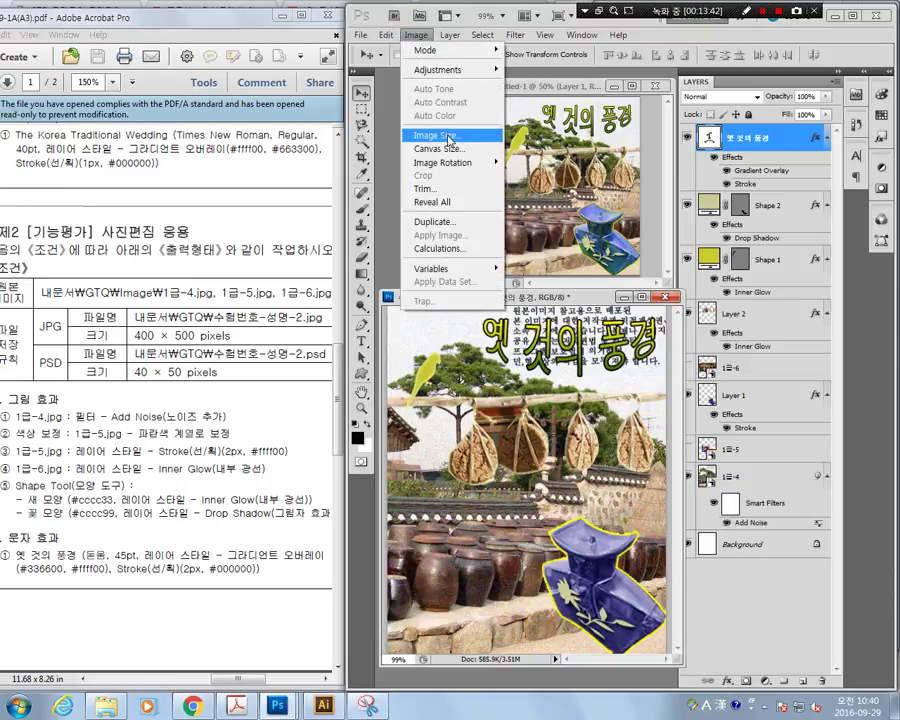
{"action": "left_click", "coordinate": [450, 141]}
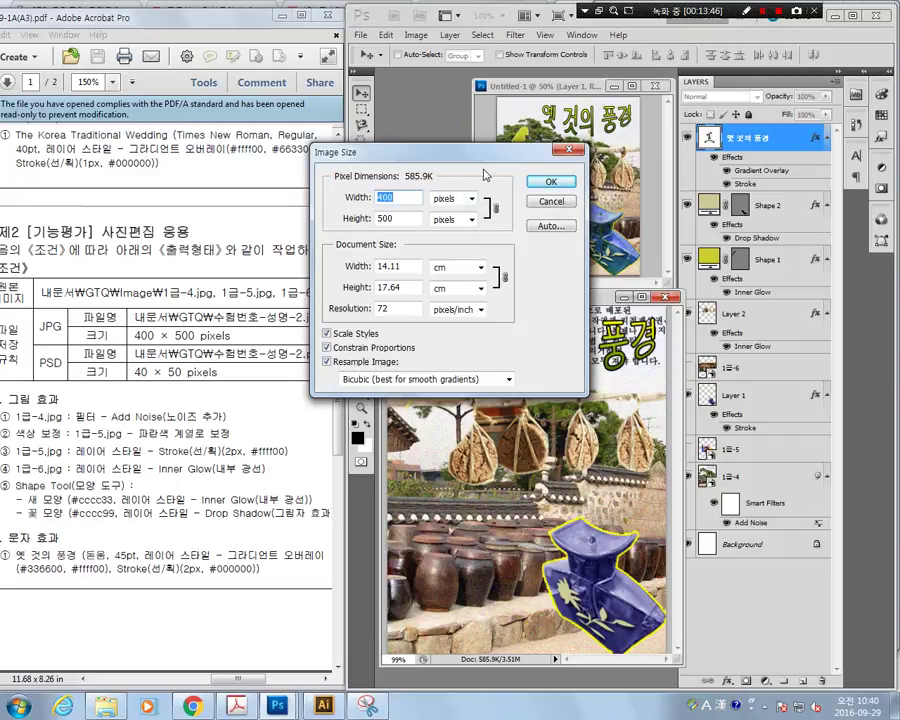
{"action": "type", "text": "40"}
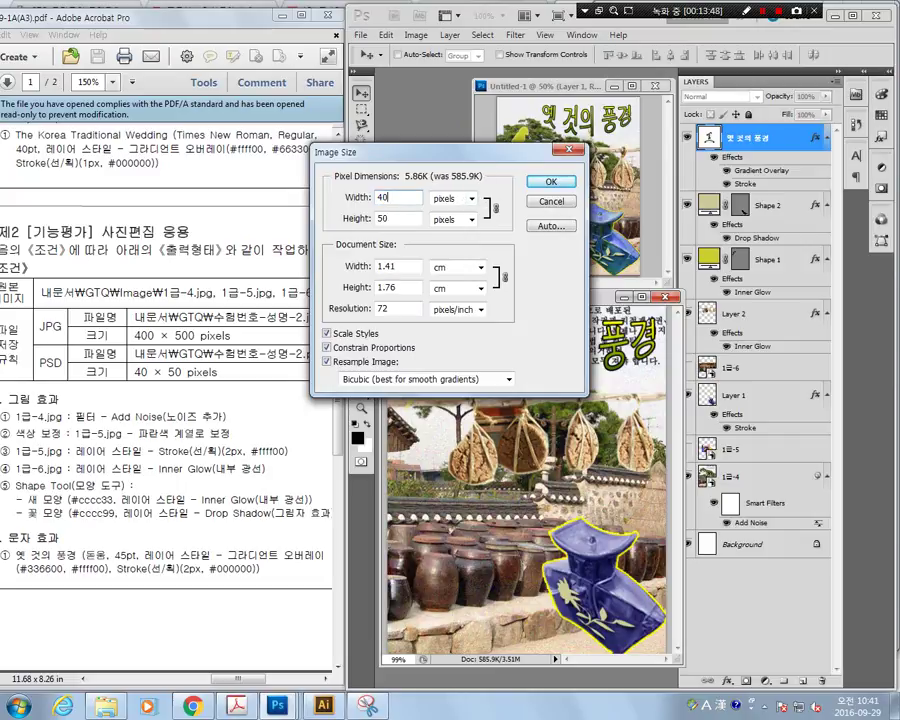
{"action": "key", "text": "Return"}
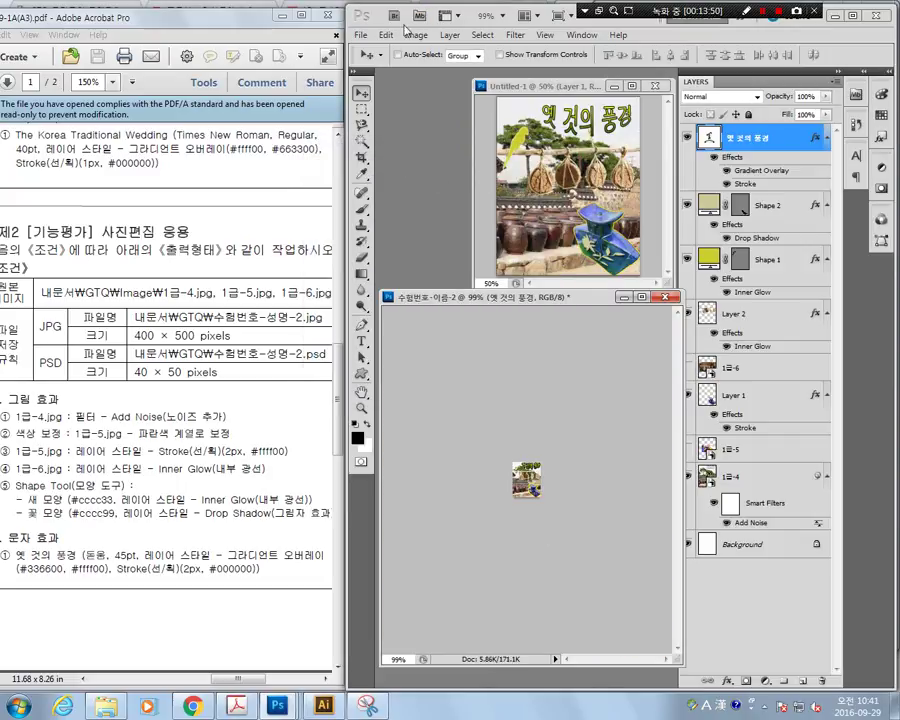
Save the reduced layered document as 수험번호-이름-2.psd in 내 문서 with Maximize Compatibility enabled
{"action": "left_click", "coordinate": [360, 34]}
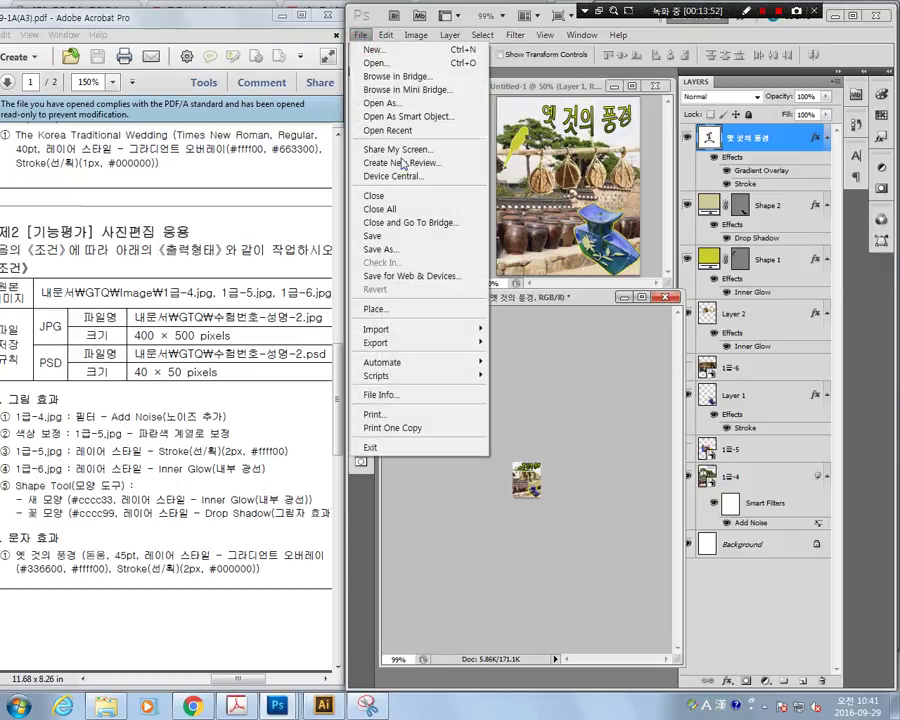
{"action": "left_click", "coordinate": [400, 235]}
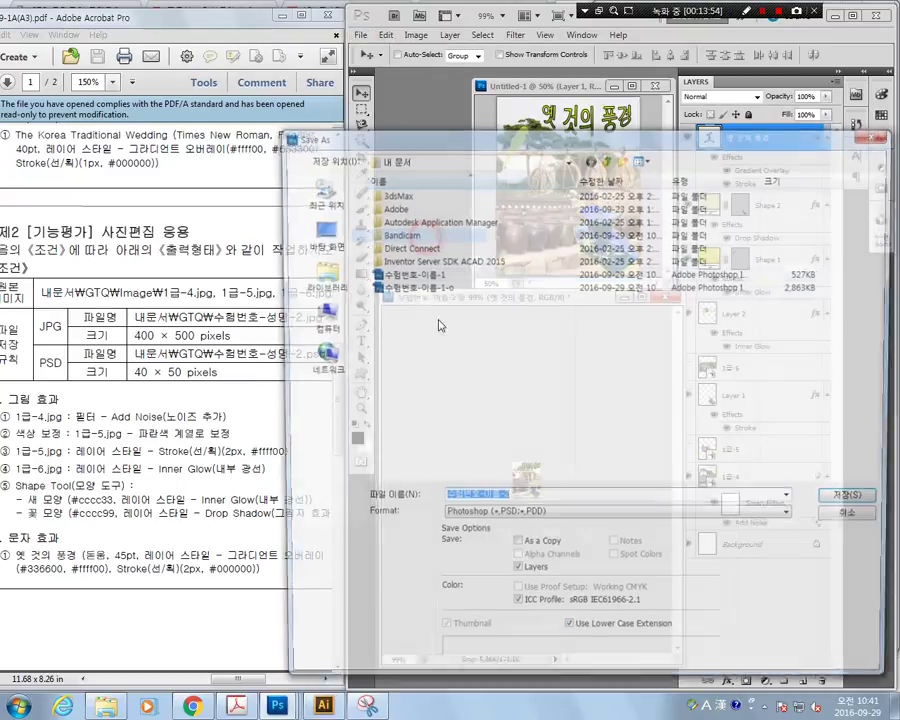
{"action": "left_click", "coordinate": [866, 508]}
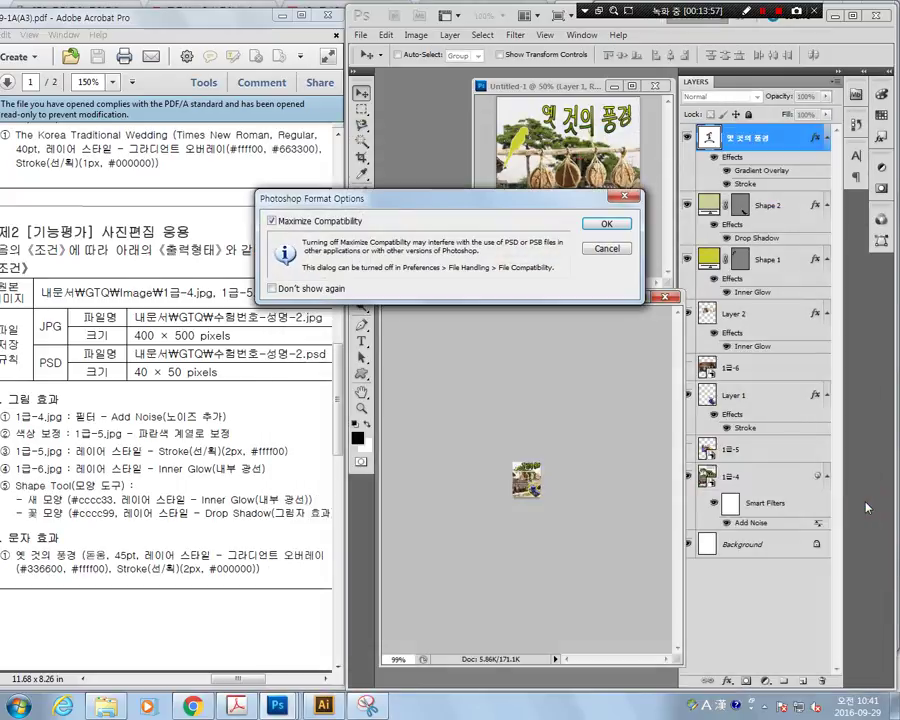
{"action": "left_click", "coordinate": [624, 225]}
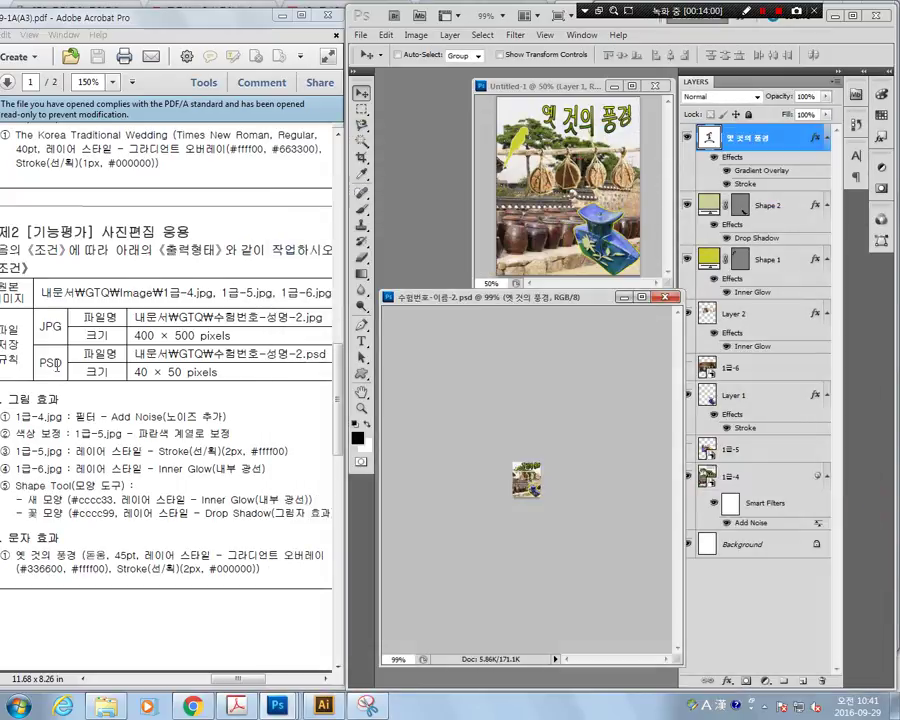